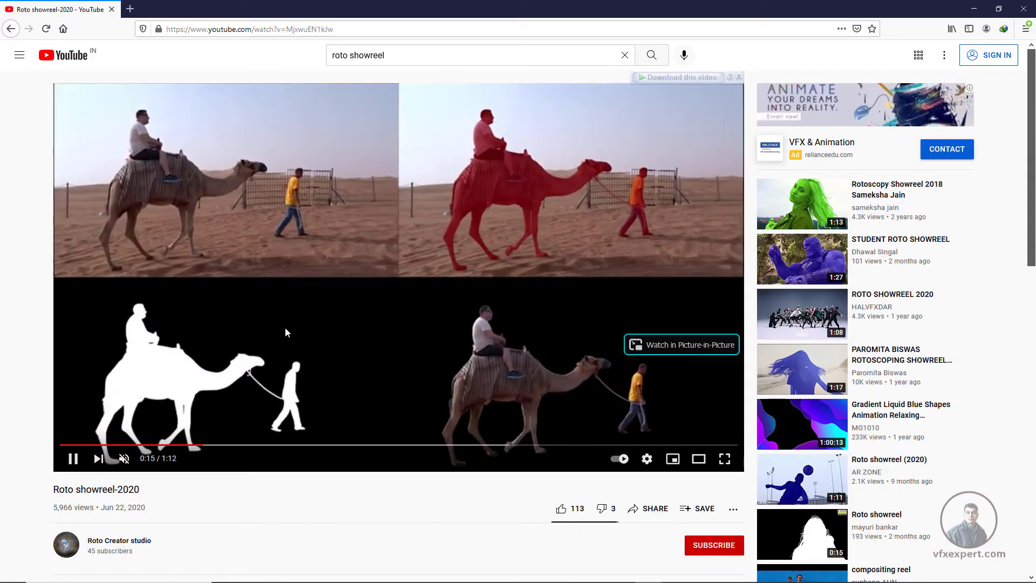
# Pause the current roto showreel and open "Rotoscoping Showreel 2021" from the search results
pyautogui.click(73, 459)
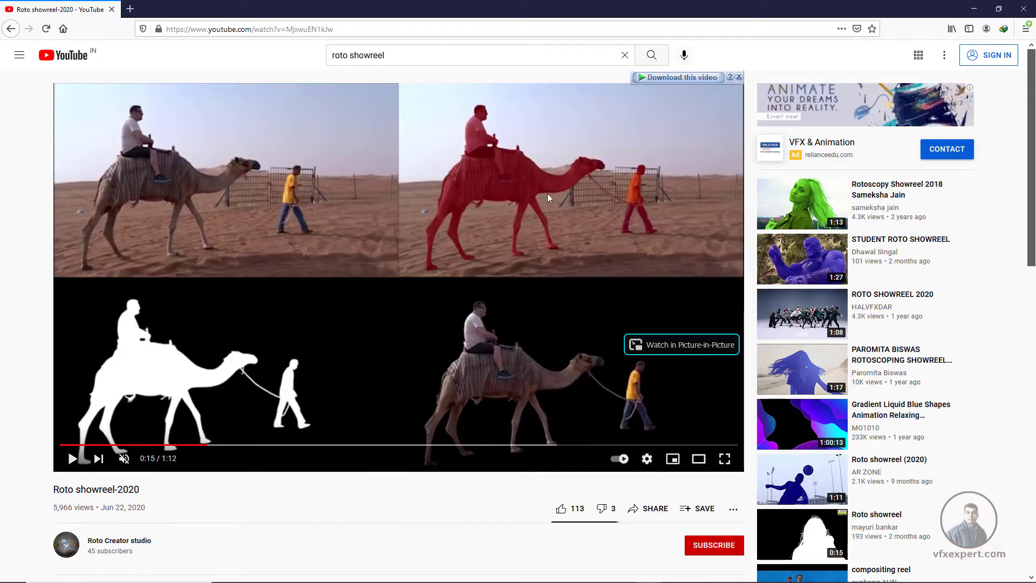
pyautogui.click(11, 30)
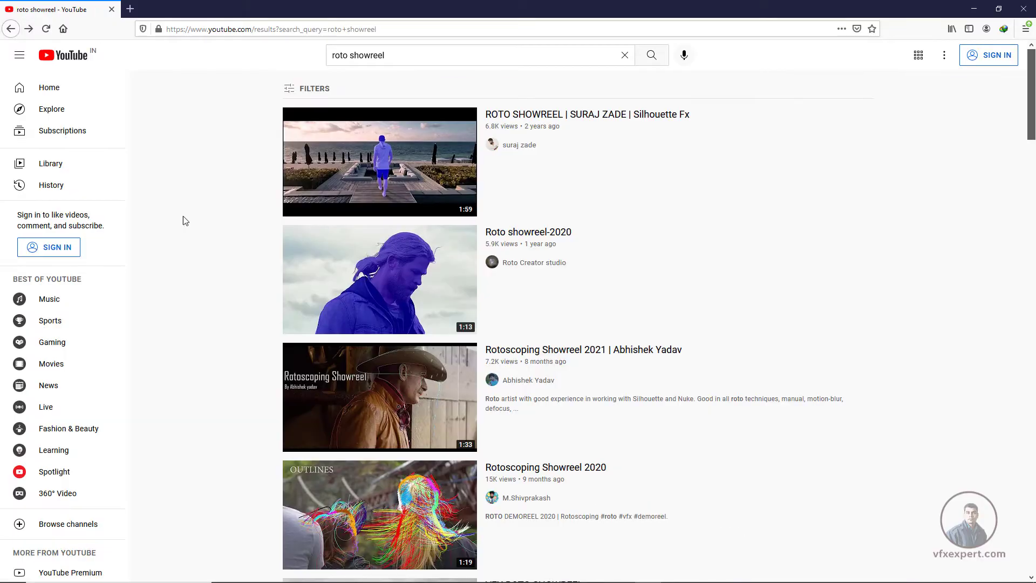
pyautogui.click(409, 398)
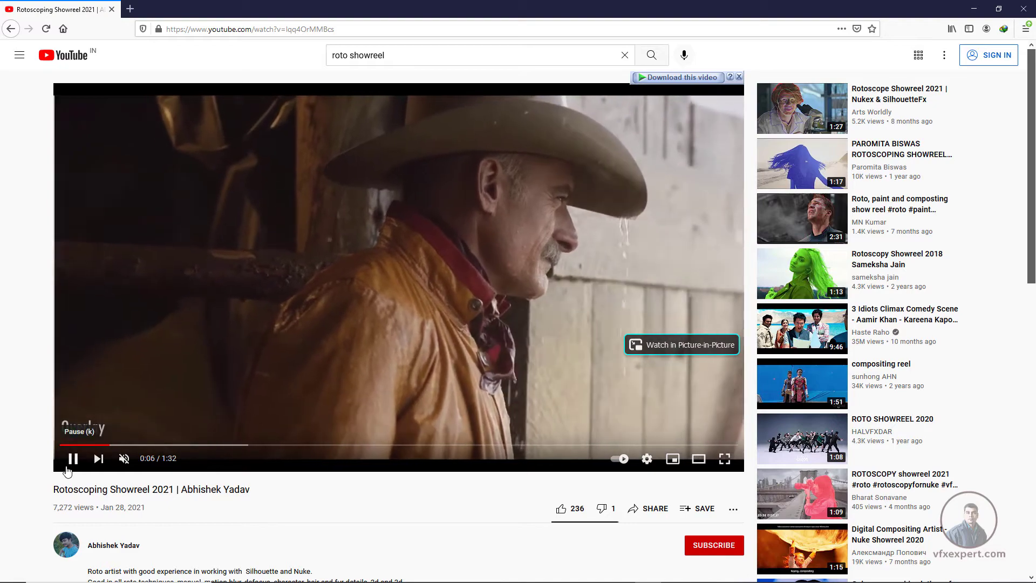
# Play the cowboy shot in the showreel, pausing to examine its overlay, outline, final and four-way comparison stages
pyautogui.click(95, 432)
pyautogui.click(93, 429)
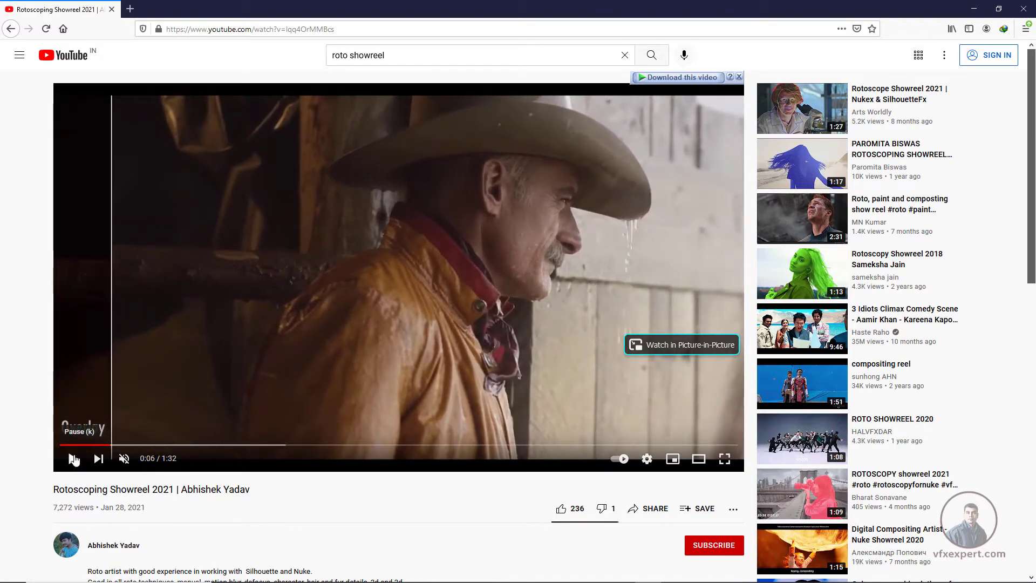
pyautogui.click(280, 390)
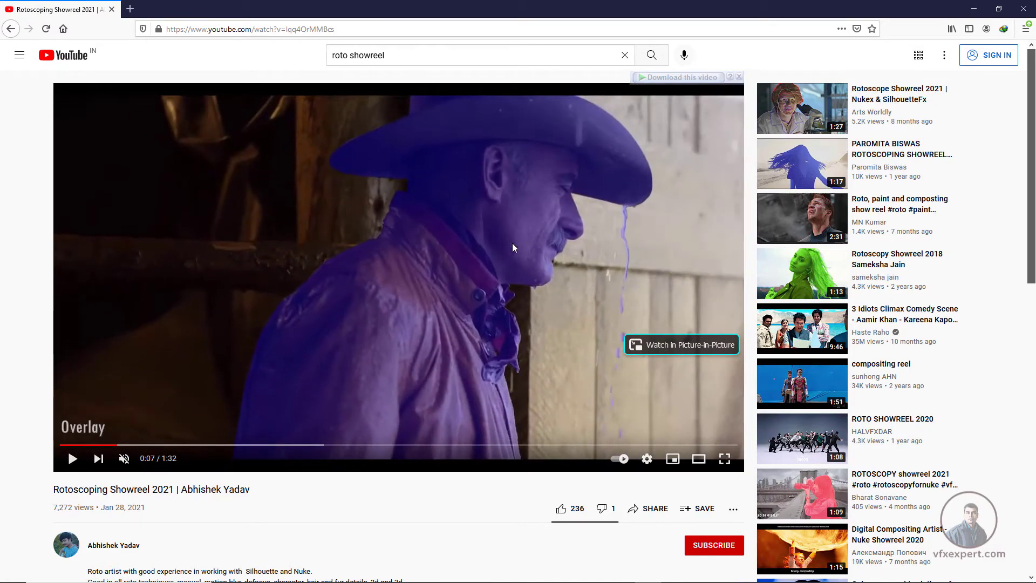
pyautogui.click(73, 460)
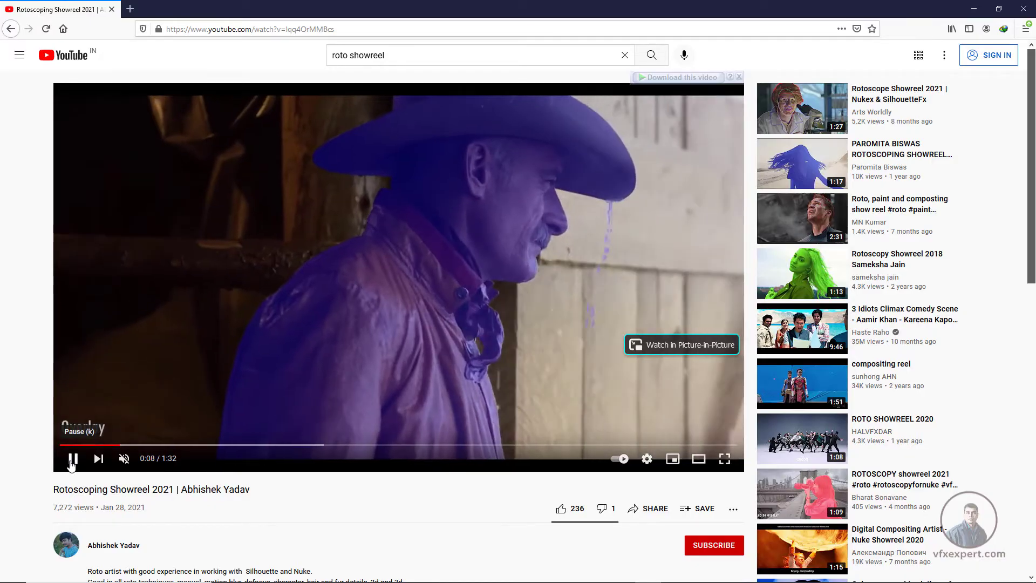
pyautogui.click(347, 354)
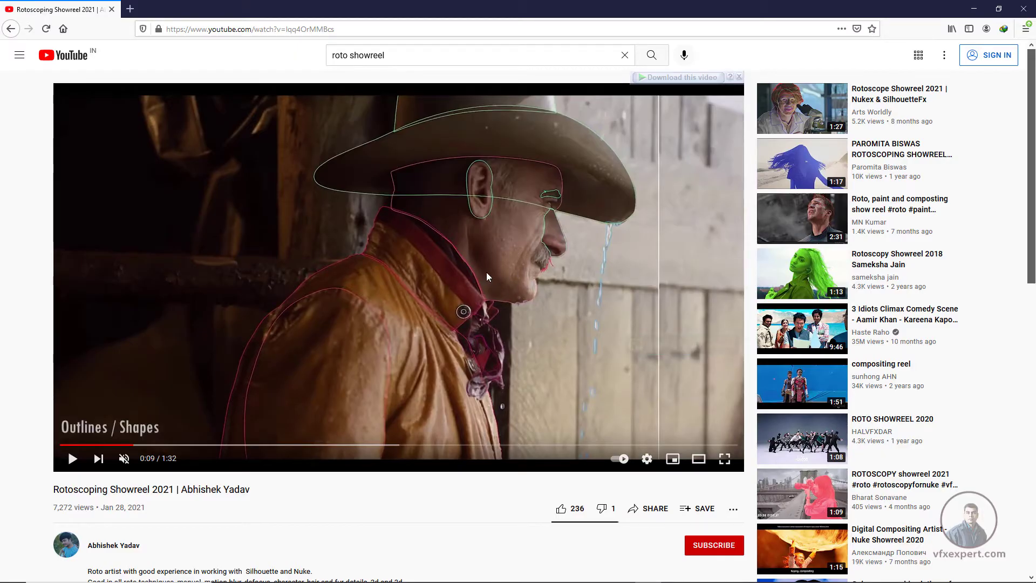
pyautogui.click(487, 219)
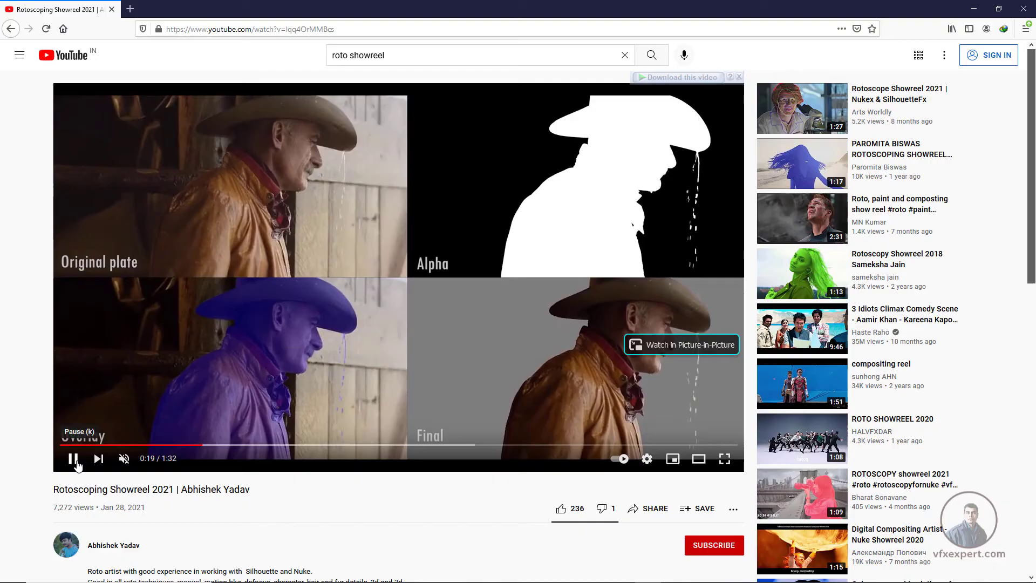
pyautogui.click(73, 459)
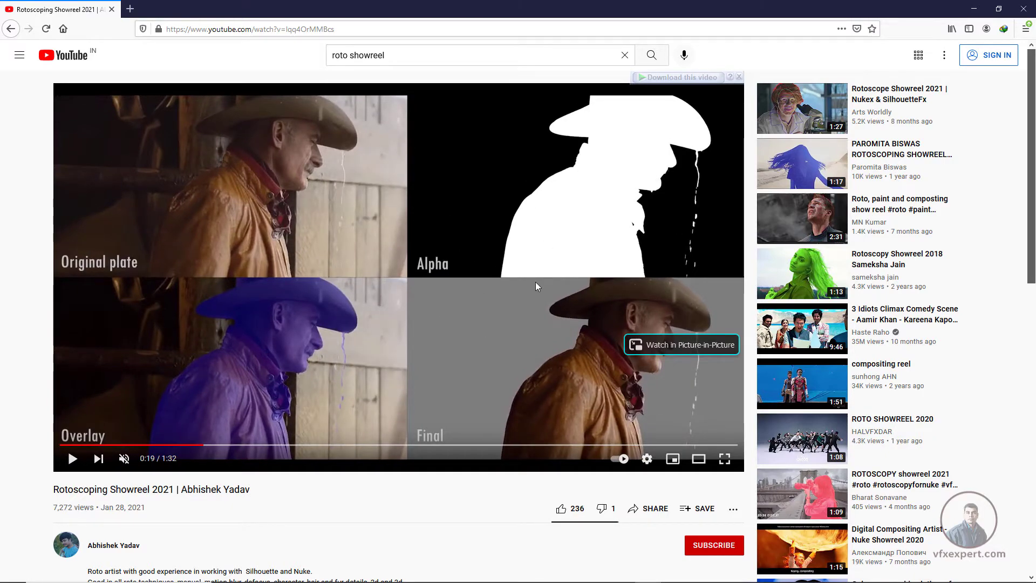
# Switch to Silhouette, scrub through the Spider-Man shot to frame 30 and frame the bent leg
pyautogui.click(975, 10)
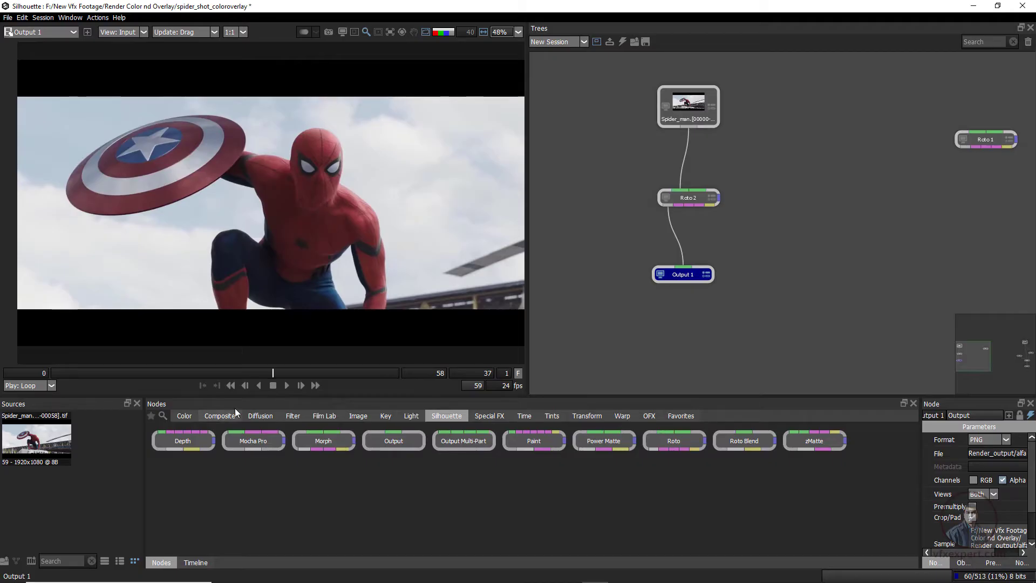
pyautogui.moveTo(274, 373); pyautogui.dragTo(373, 365)
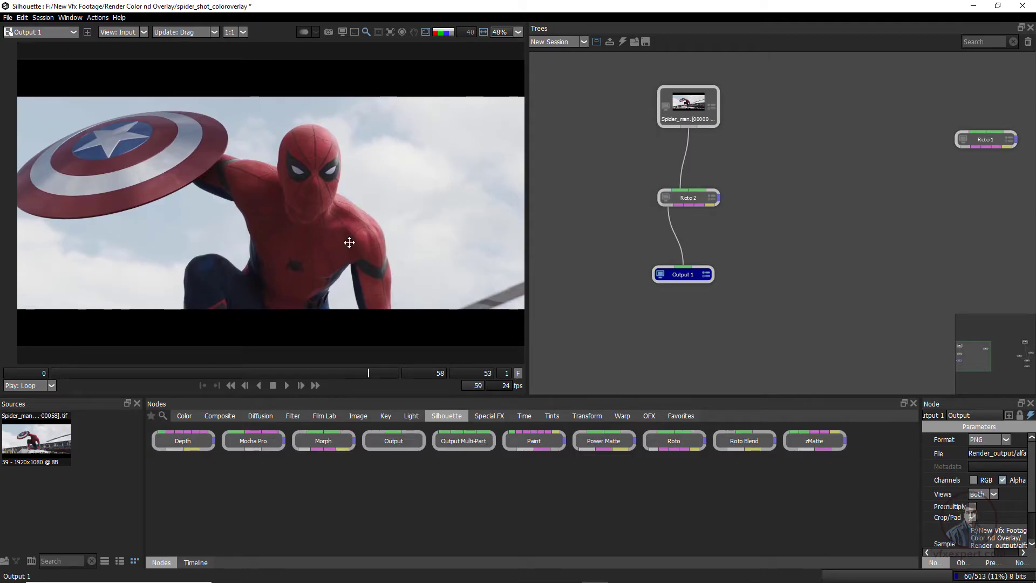
pyautogui.moveTo(350, 243); pyautogui.dragTo(370, 240)
pyautogui.moveTo(304, 374); pyautogui.dragTo(228, 360)
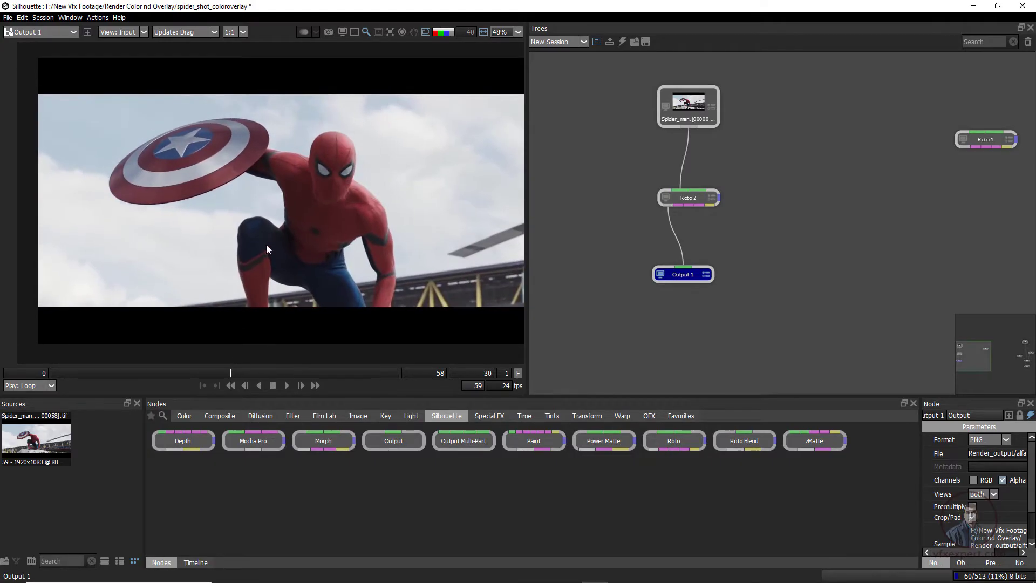
pyautogui.scroll(2, 283, 297)
pyautogui.moveTo(216, 267); pyautogui.dragTo(258, 247)
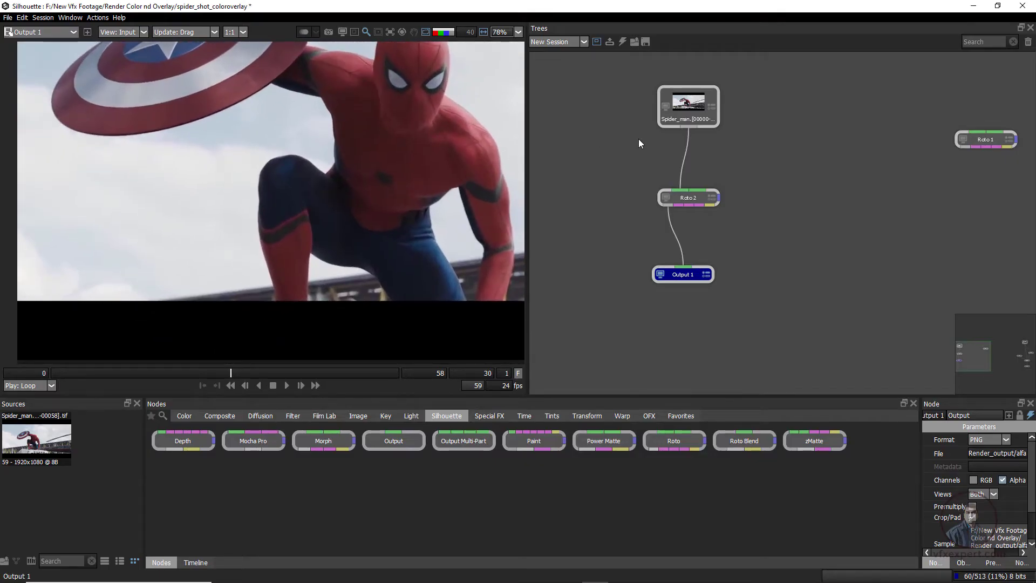
# Draw a closed B-spline around Spider-Man's bent shin in the Roto 2 node, extending it below the picture's lower edge
pyautogui.click(692, 200)
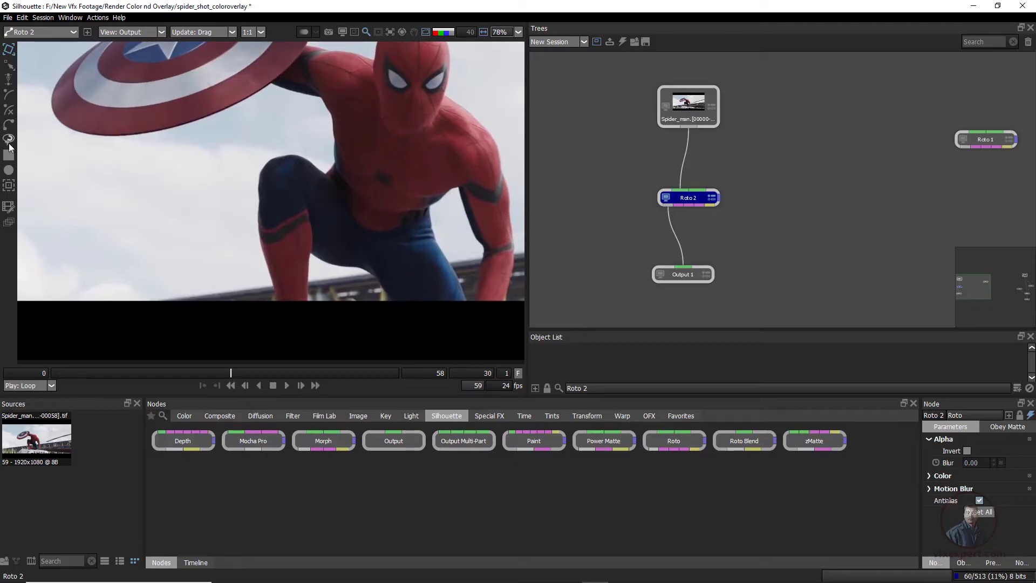
pyautogui.click(7, 95)
pyautogui.scroll(2, 276, 293)
pyautogui.click(278, 296)
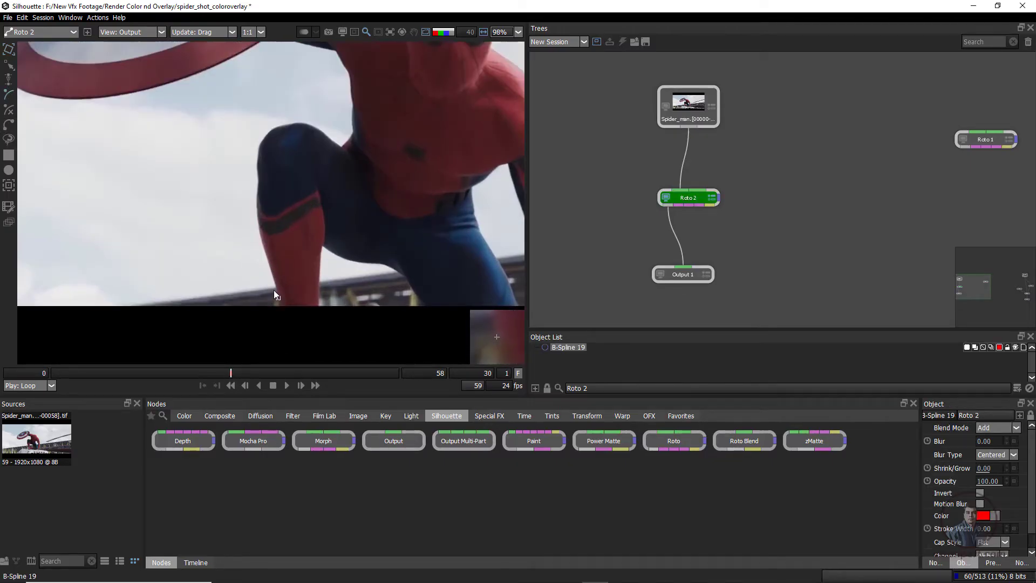
pyautogui.click(261, 244)
pyautogui.click(256, 196)
pyautogui.click(258, 159)
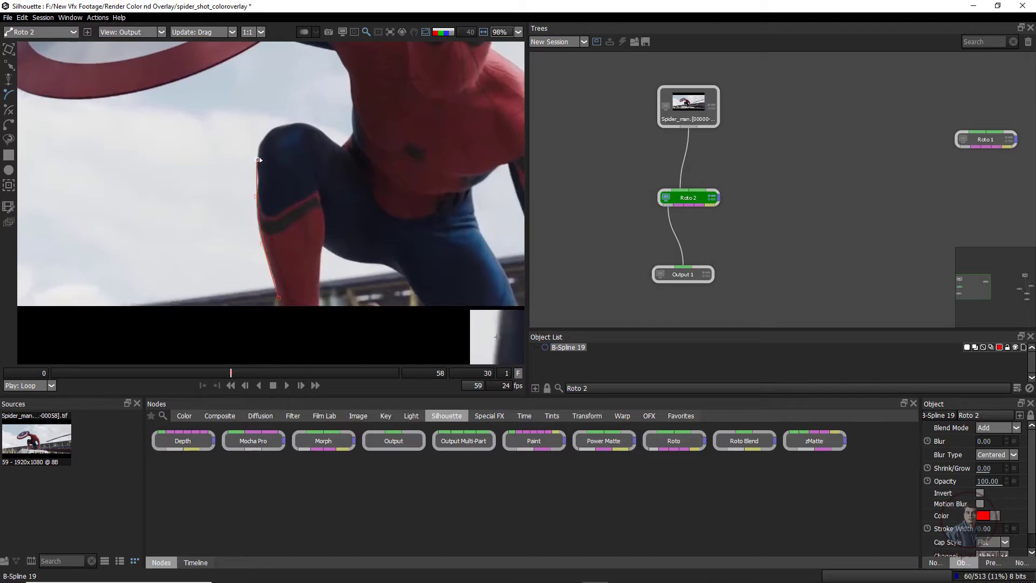
pyautogui.click(313, 153)
pyautogui.click(323, 200)
pyautogui.click(323, 232)
pyautogui.click(318, 259)
pyautogui.click(320, 310)
pyautogui.click(302, 323)
pyautogui.moveTo(278, 298); pyautogui.dragTo(303, 326)
# Compare the shin shape's blue color overlay with its alpha matte on frame 30
pyautogui.hotkey('shift', 'a')
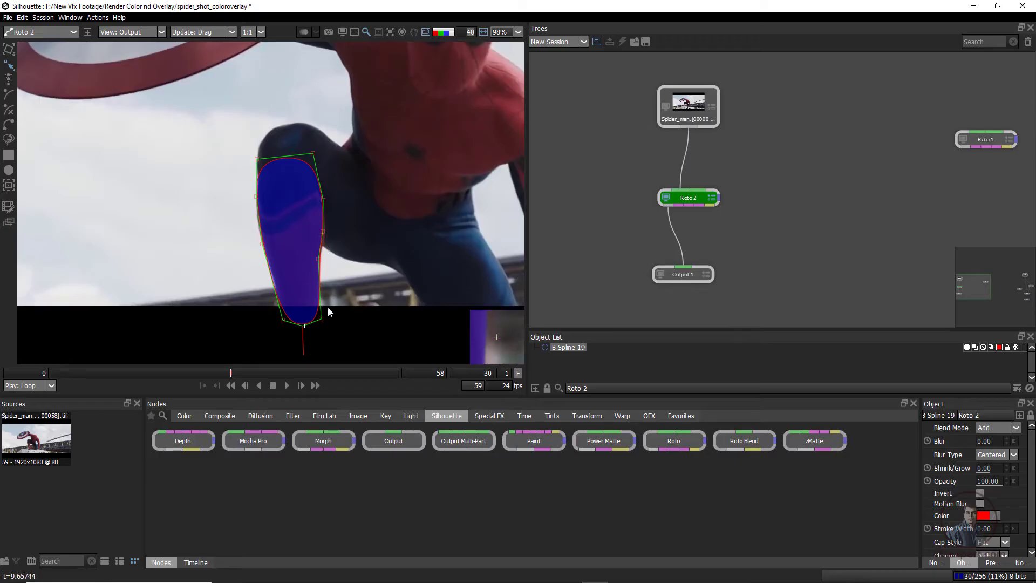
pyautogui.click(349, 328)
pyautogui.press('a')
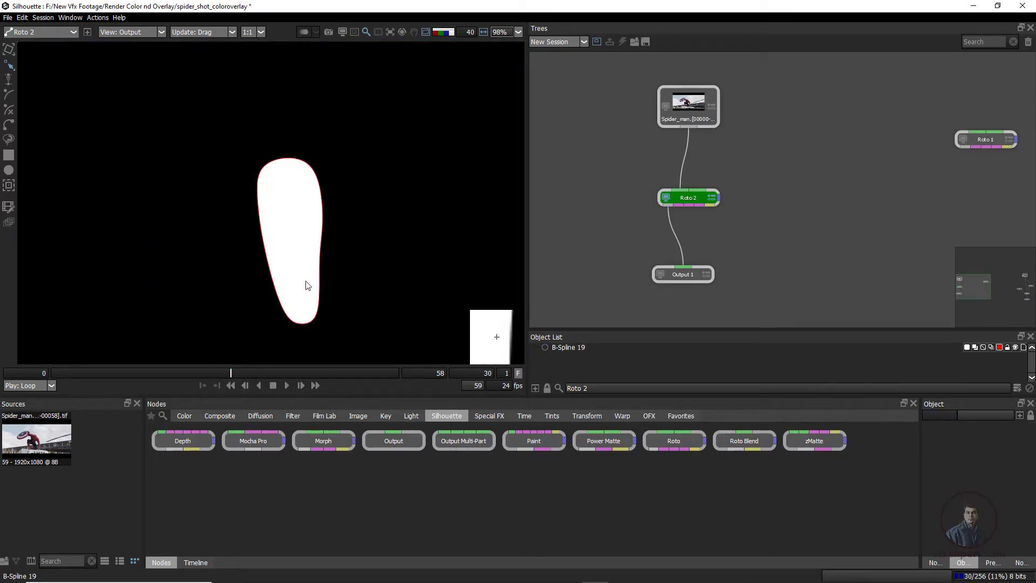
pyautogui.press('a')
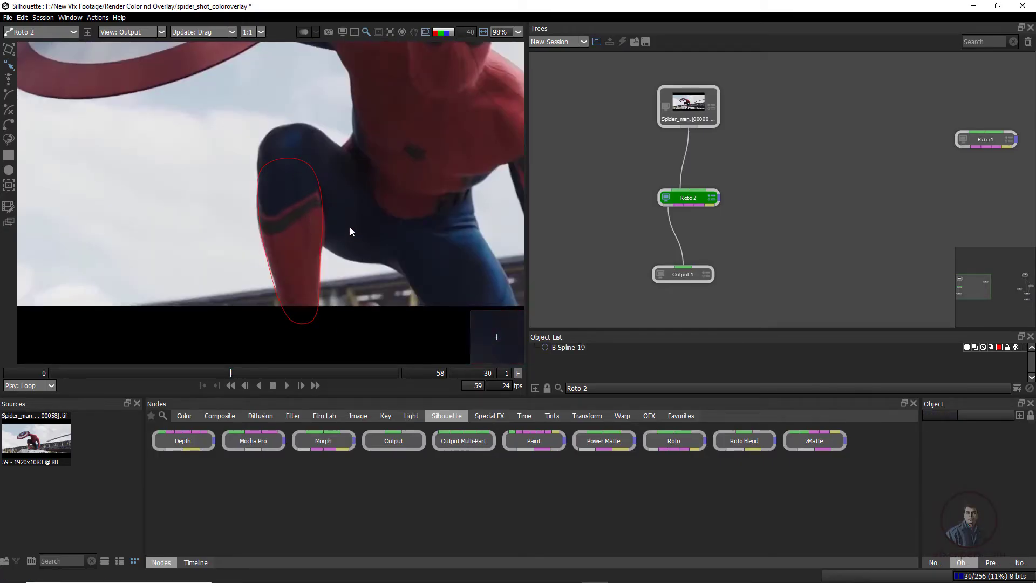
pyautogui.press('o')
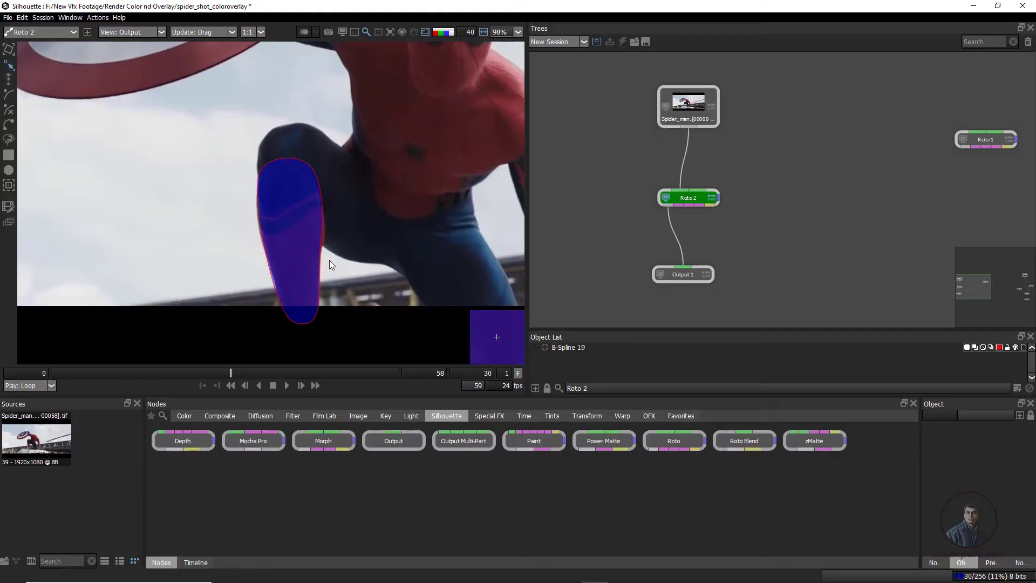
pyautogui.press('a')
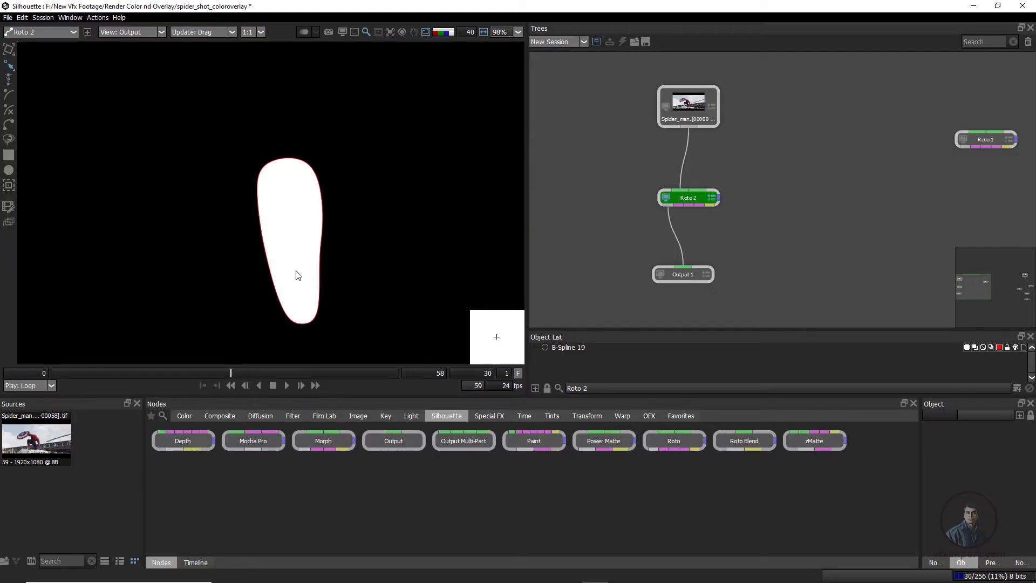
pyautogui.press('a')
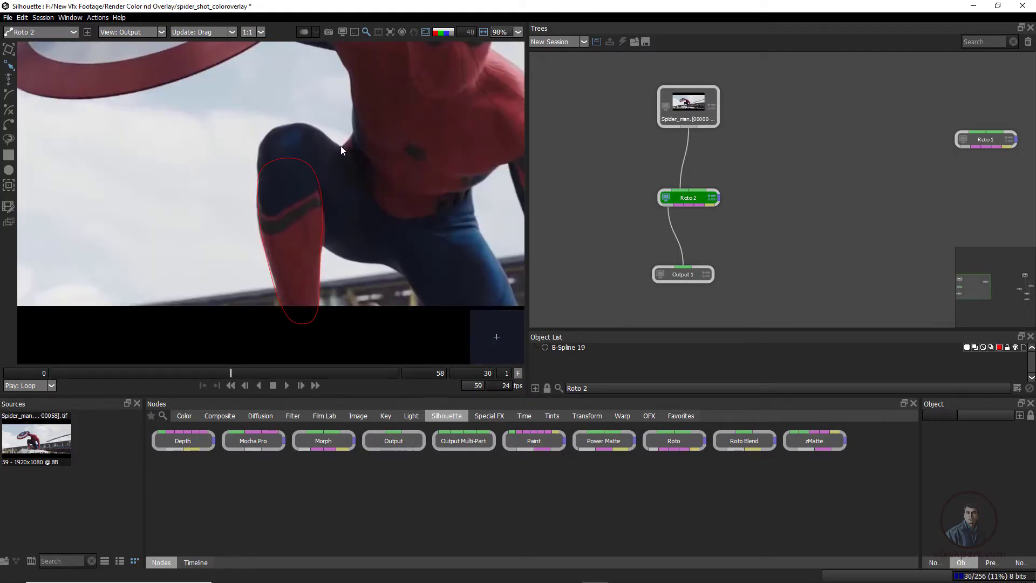
# Reposition and widen the shin shape at frame 39 so it follows the leg
pyautogui.click(308, 205)
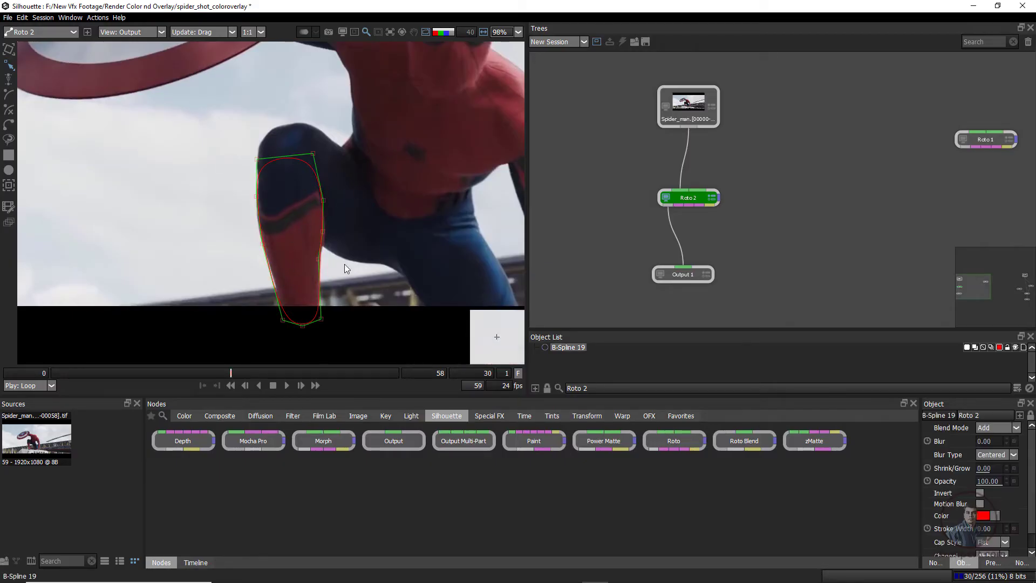
pyautogui.scroll(-1, 323, 241)
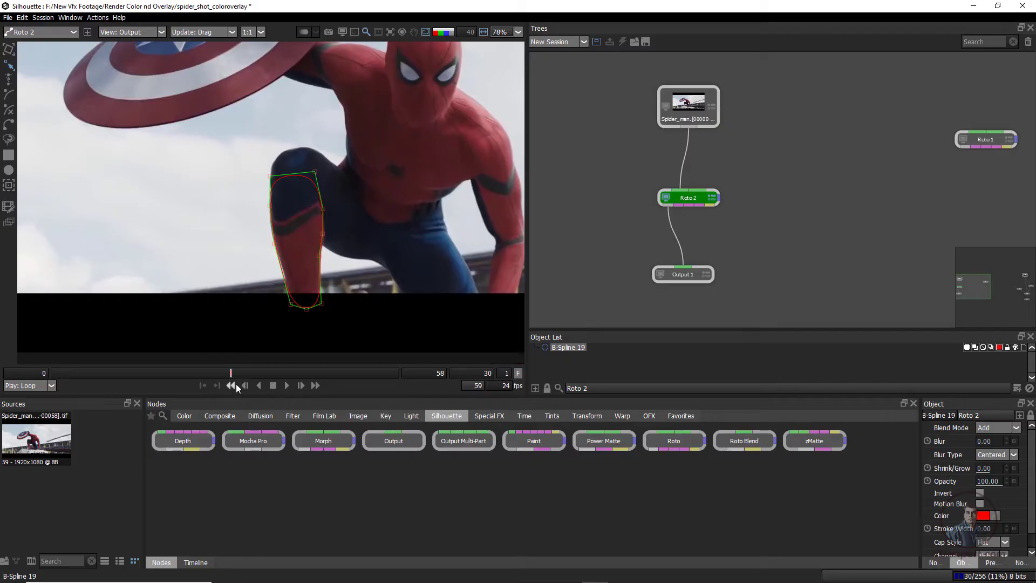
pyautogui.moveTo(234, 374); pyautogui.dragTo(285, 374)
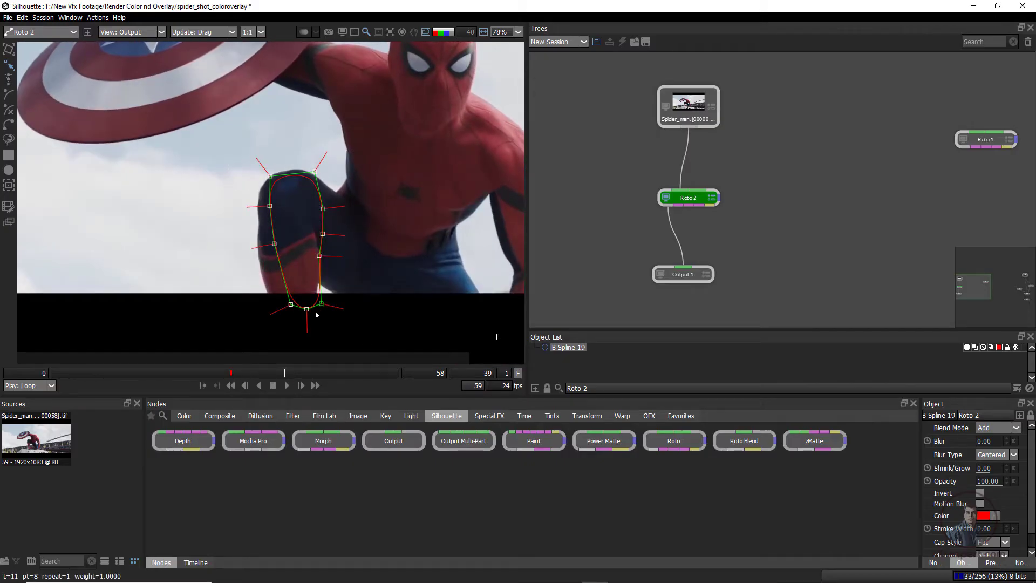
pyautogui.moveTo(318, 315)
pyautogui.mouseDown()
pyautogui.moveTo(304, 336)
pyautogui.moveTo(323, 334)
pyautogui.mouseUp()
pyautogui.press('t')
pyautogui.moveTo(255, 333); pyautogui.dragTo(258, 334)
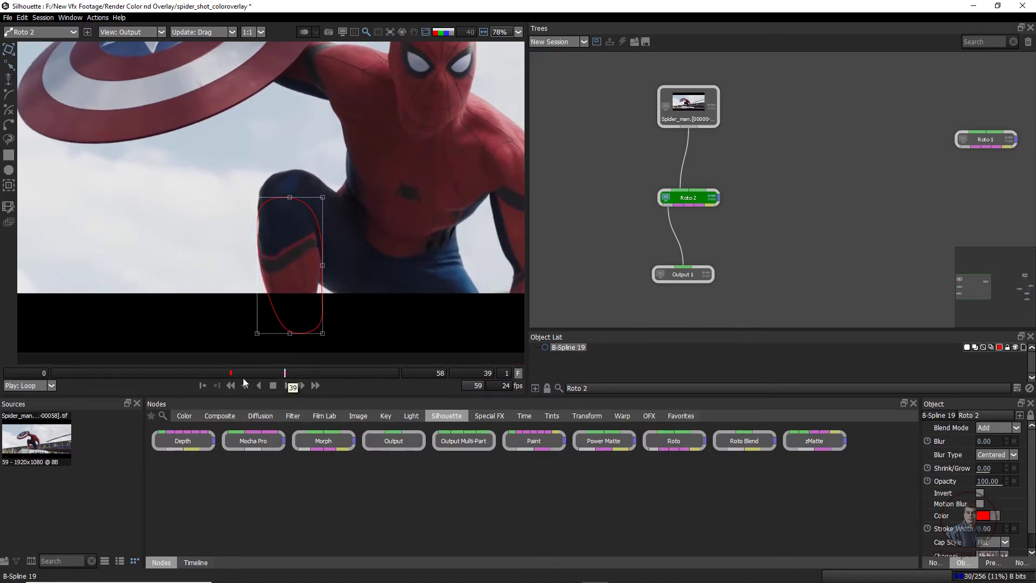
# Check the adjusted shin shape's color overlay and alpha matte at frame 39
pyautogui.moveTo(282, 374)
pyautogui.mouseDown()
pyautogui.moveTo(263, 376)
pyautogui.moveTo(285, 369)
pyautogui.mouseUp()
pyautogui.scroll(-2, 332, 310)
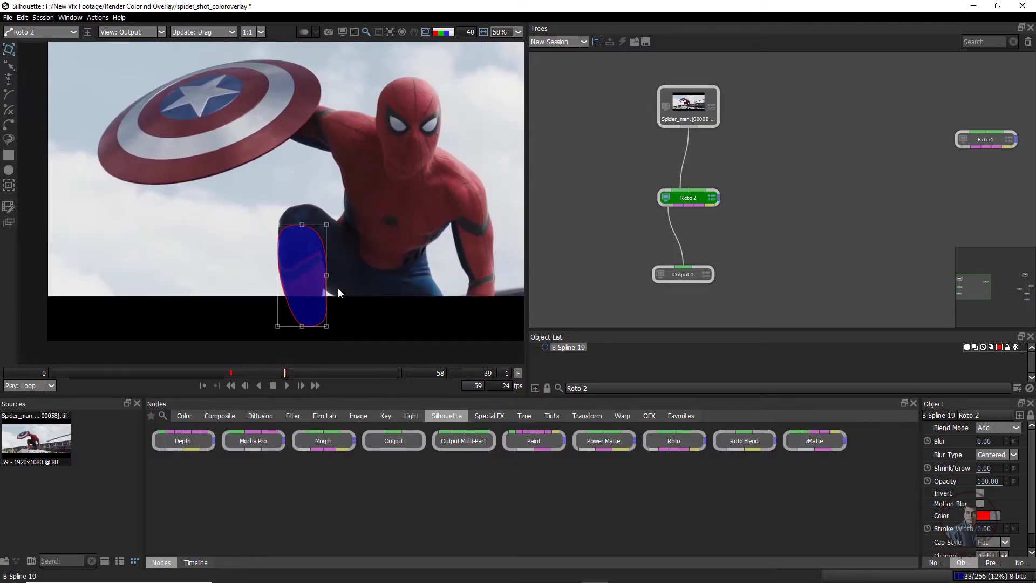
pyautogui.click(361, 311)
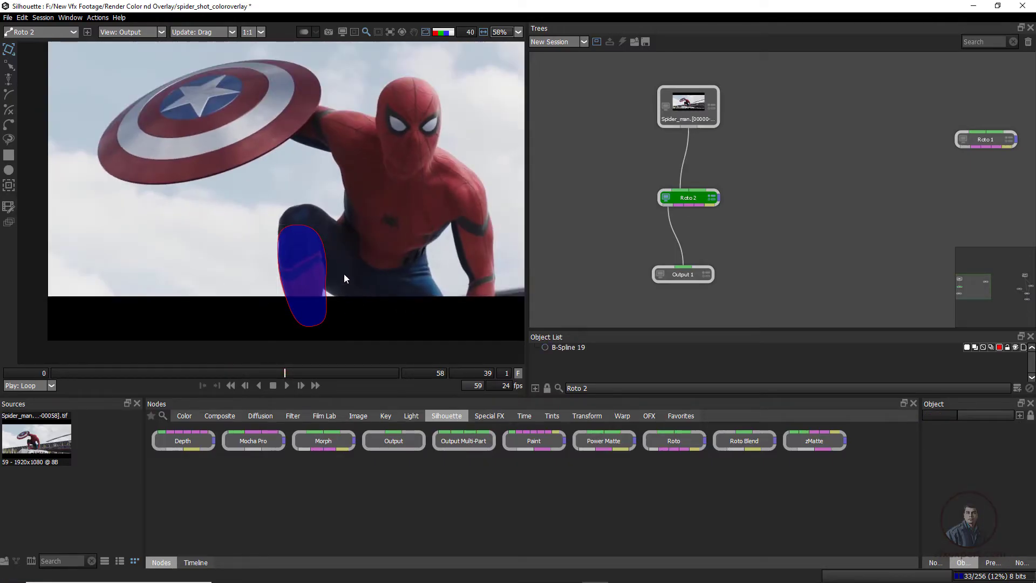
pyautogui.press('a')
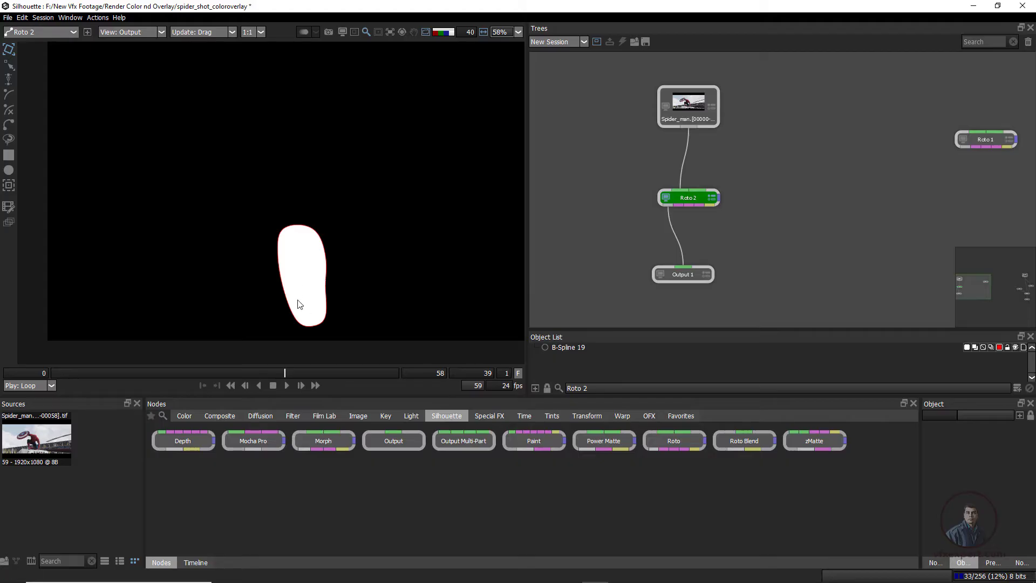
pyautogui.press('a')
# Examine the shin's color overlay against the plate at frame 39, including where it crosses into the lower black bar
pyautogui.scroll(-2, 314, 291)
pyautogui.moveTo(358, 245); pyautogui.dragTo(301, 250)
pyautogui.scroll(1, 321, 233)
pyautogui.scroll(-2, 327, 267)
pyautogui.scroll(4, 285, 303)
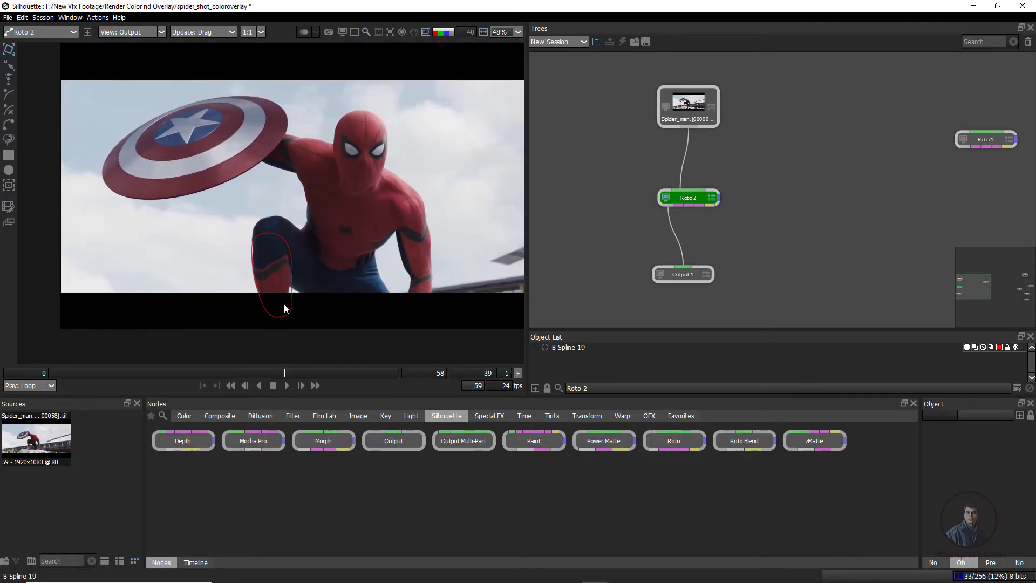
pyautogui.scroll(2, 285, 314)
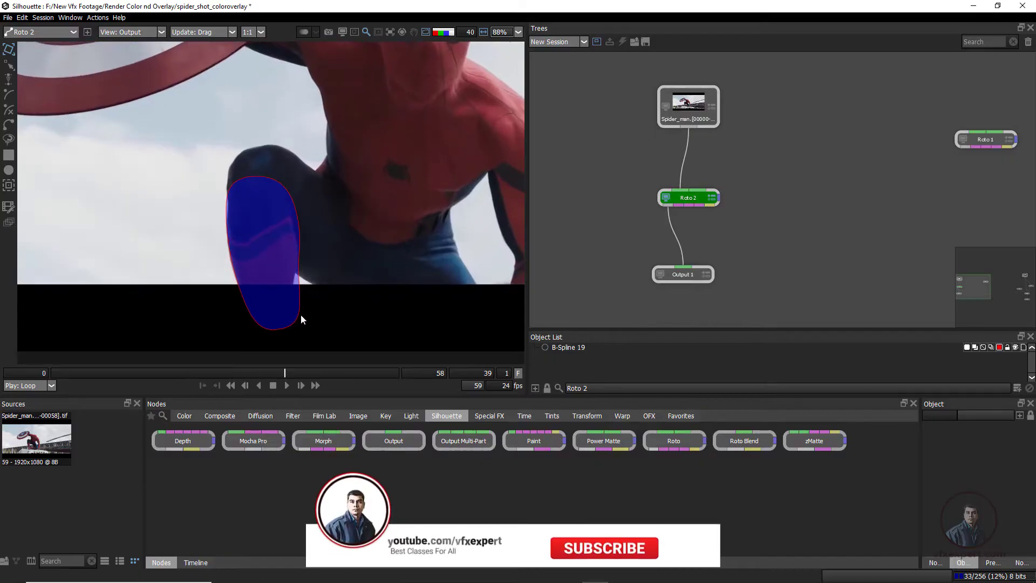
pyautogui.scroll(-4, 400, 323)
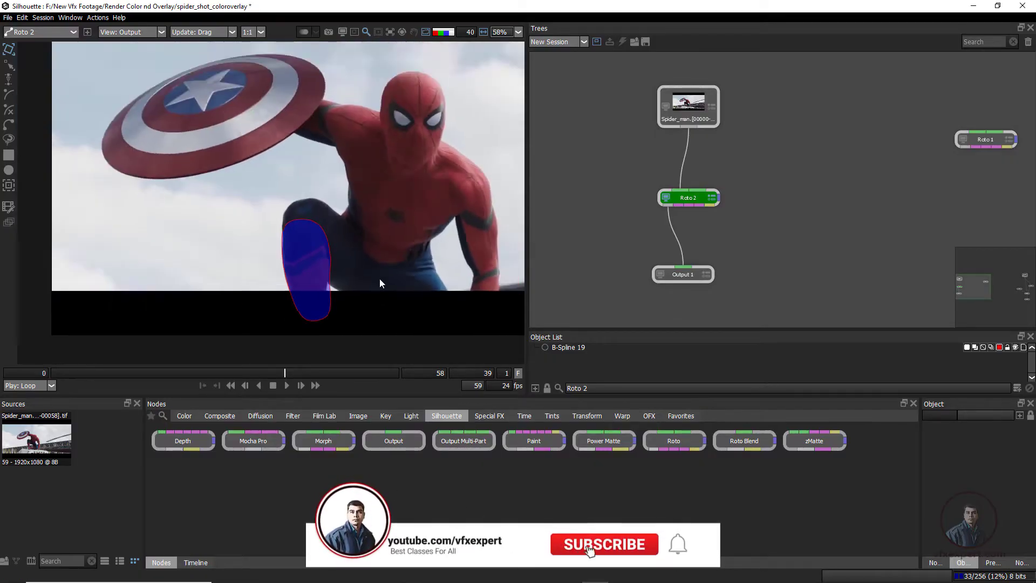
pyautogui.moveTo(345, 123); pyautogui.dragTo(283, 135)
pyautogui.moveTo(83, 83); pyautogui.dragTo(516, 123)
pyautogui.moveTo(85, 301); pyautogui.dragTo(518, 331)
pyautogui.scroll(2, 266, 322)
pyautogui.click(328, 305)
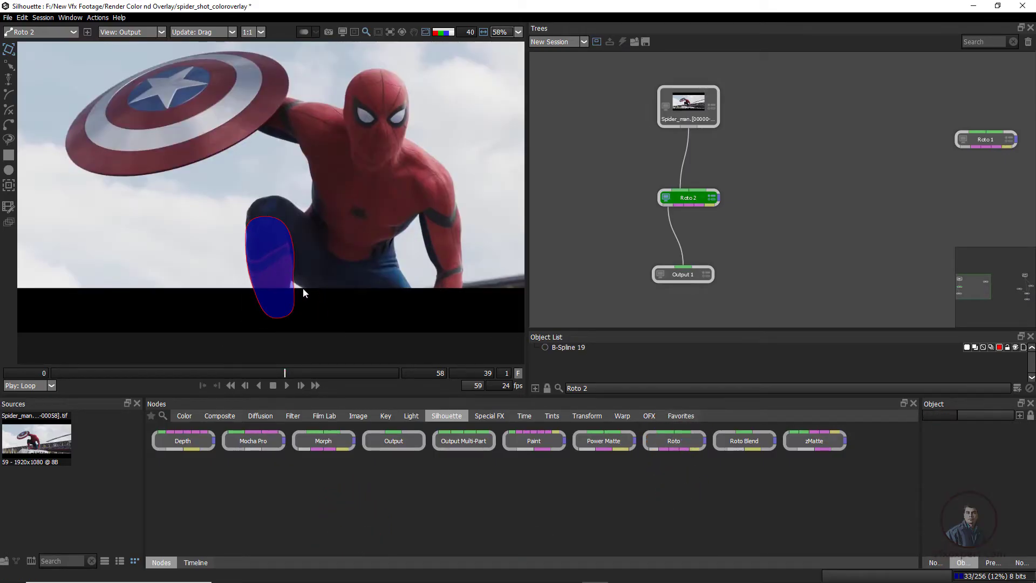
pyautogui.scroll(-1, 251, 165)
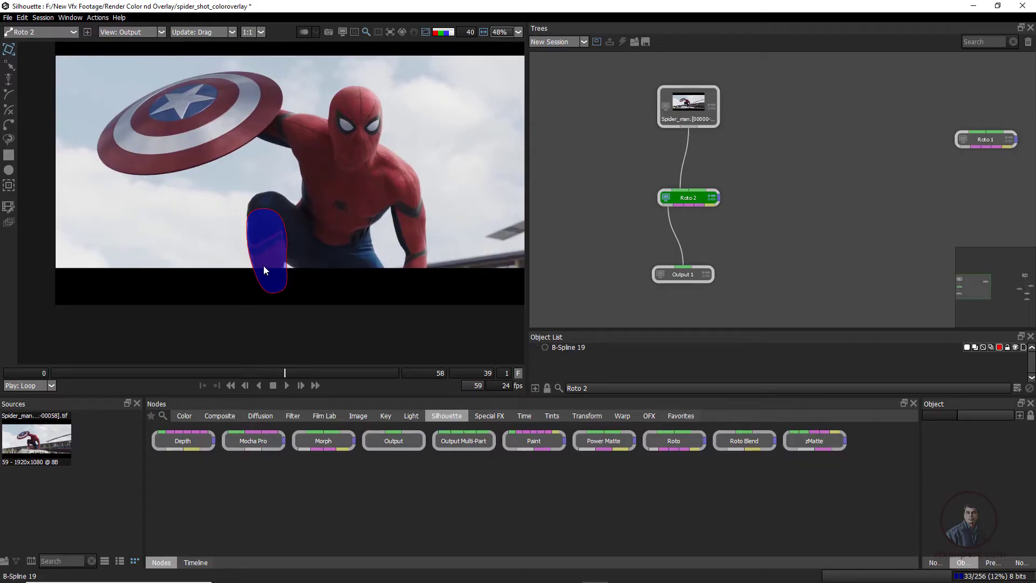
pyautogui.scroll(-2, 333, 244)
pyautogui.moveTo(333, 223); pyautogui.dragTo(297, 234)
pyautogui.scroll(3, 297, 234)
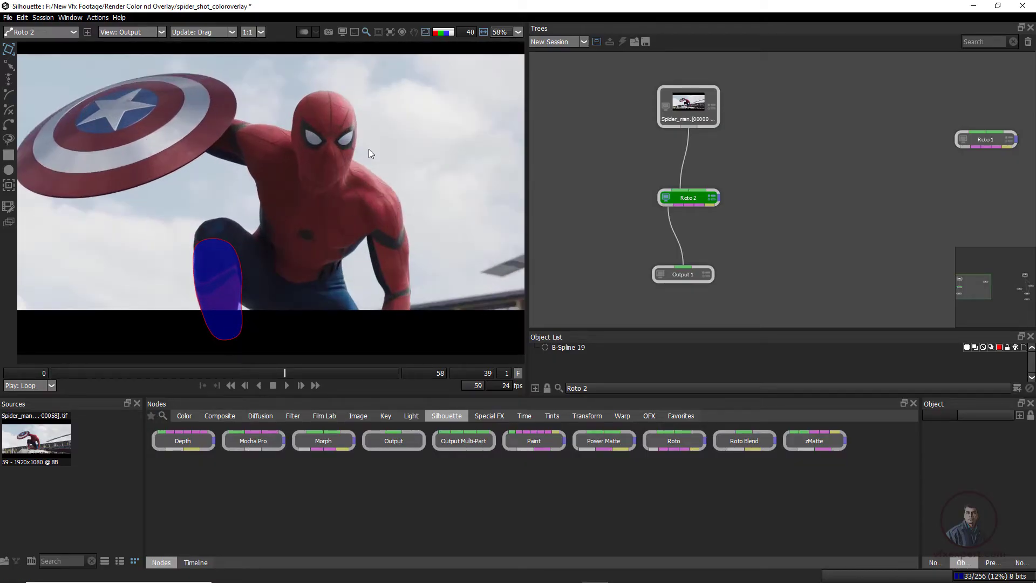
# Compare the shin's color overlay, alpha matte and bare plate at frame 39, checking the part extending outside the picture area
pyautogui.scroll(-2, 321, 252)
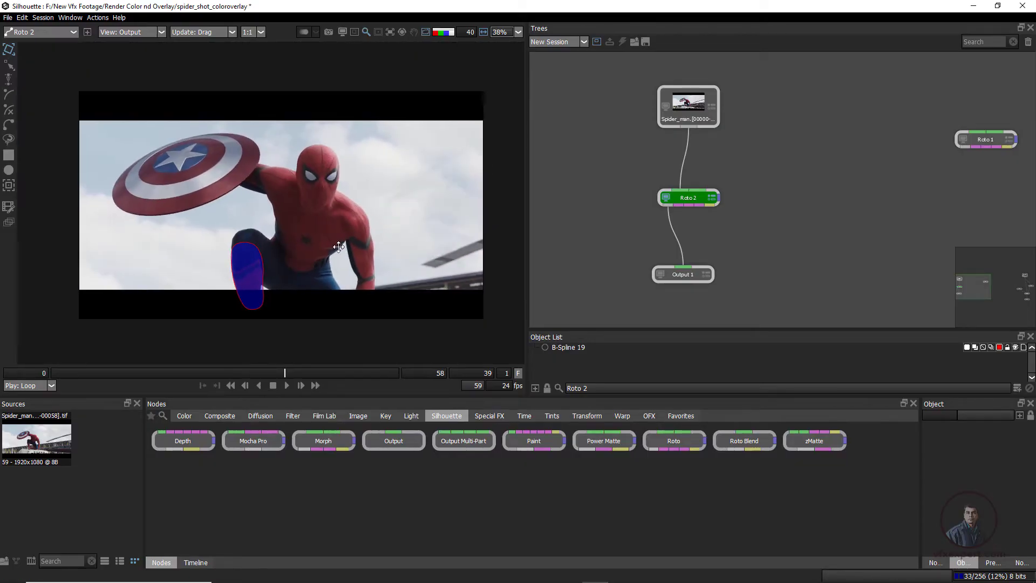
pyautogui.scroll(2, 238, 230)
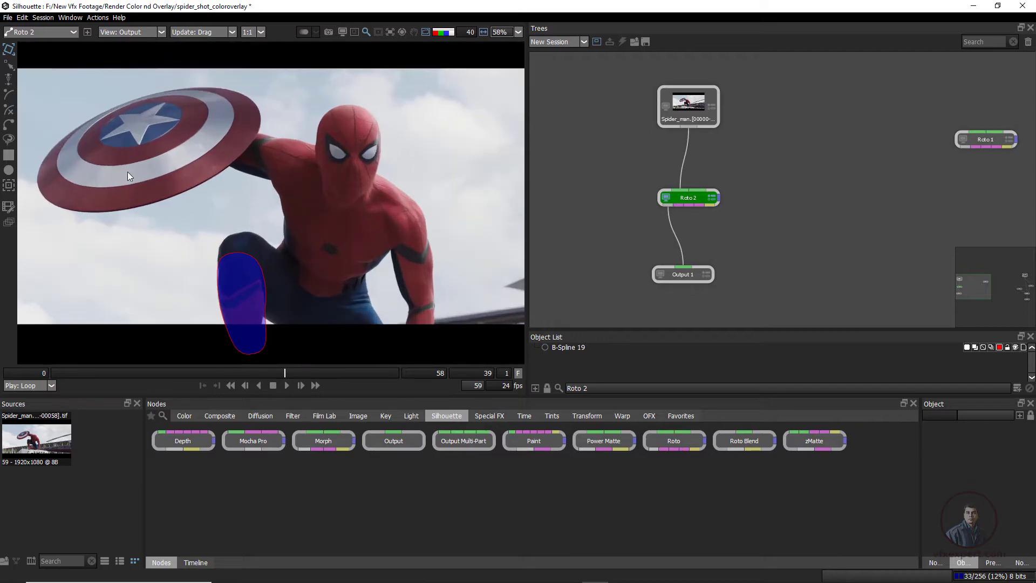
pyautogui.scroll(-2, 315, 211)
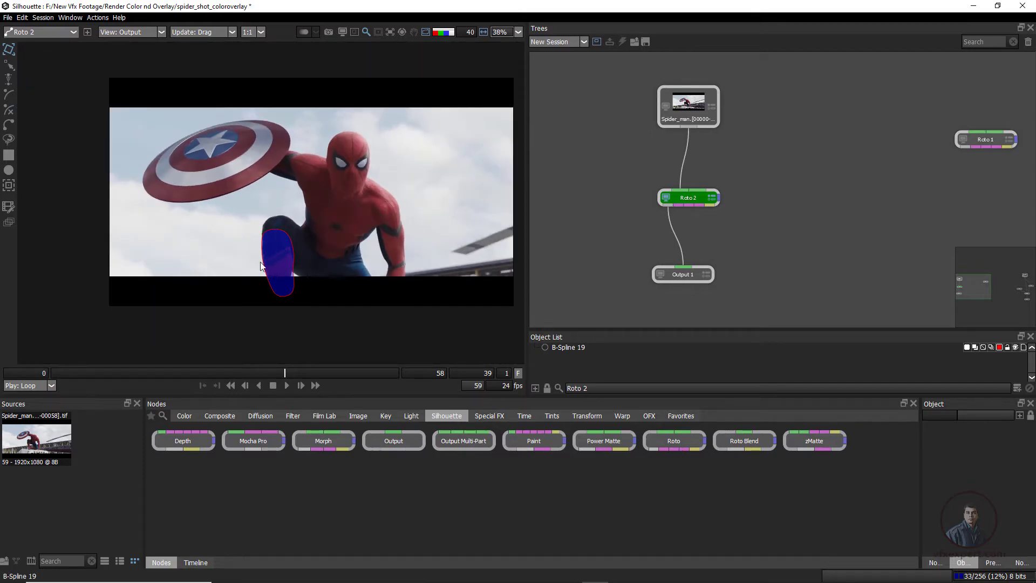
pyautogui.scroll(2, 261, 266)
pyautogui.press('a')
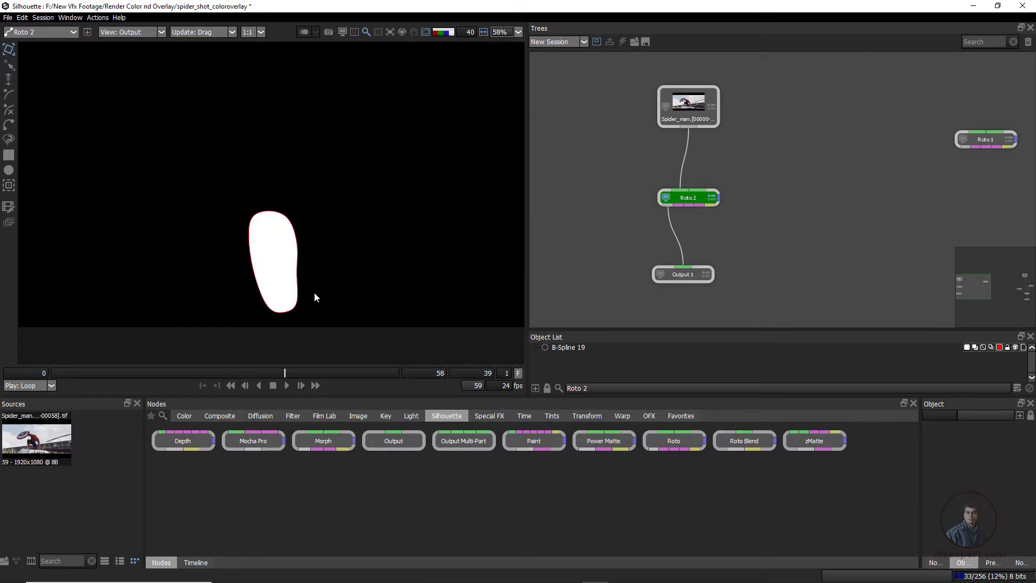
pyautogui.press('a')
pyautogui.scroll(-1, 287, 244)
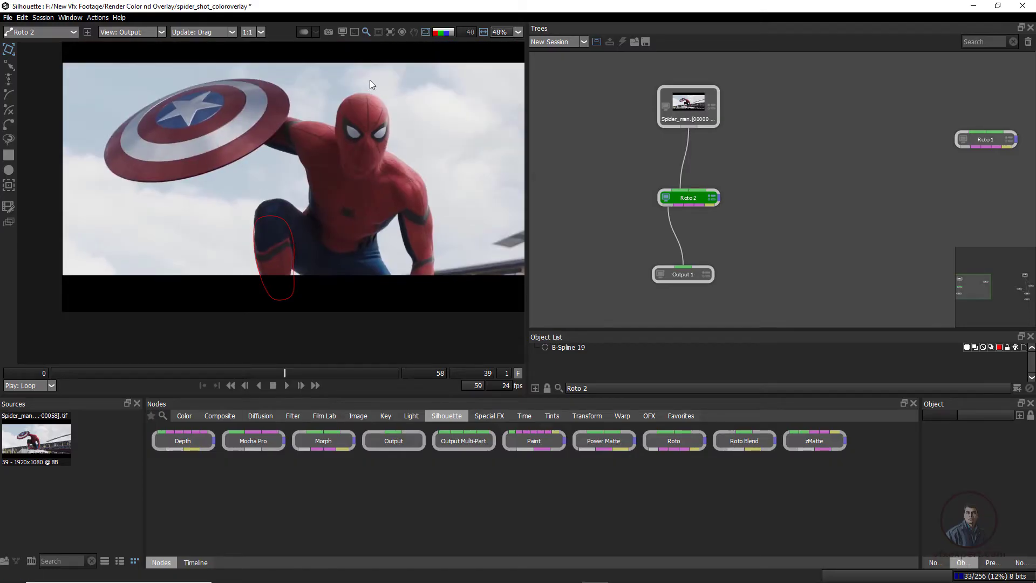
pyautogui.scroll(-2, 309, 238)
pyautogui.scroll(2, 297, 264)
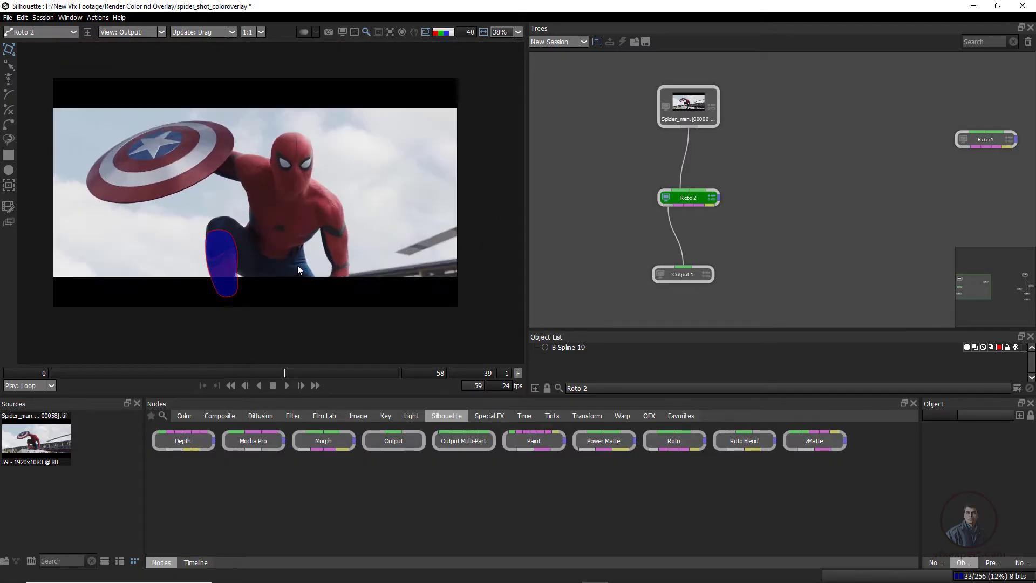
pyautogui.scroll(-2, 353, 263)
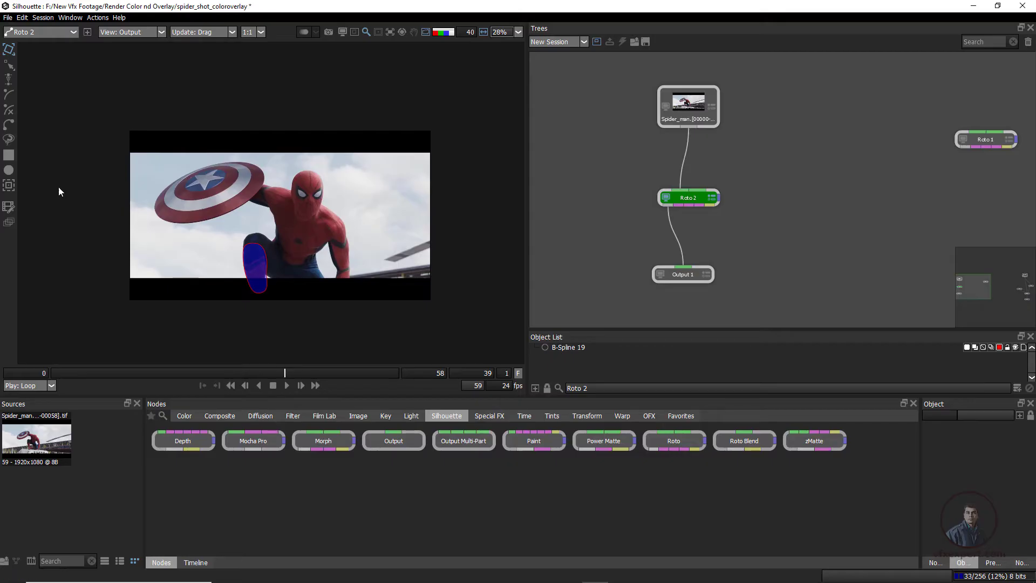
# Draw a square shape in Roto 2 that covers the full picture area between the two black bars
pyautogui.click(8, 155)
pyautogui.scroll(1, 203, 205)
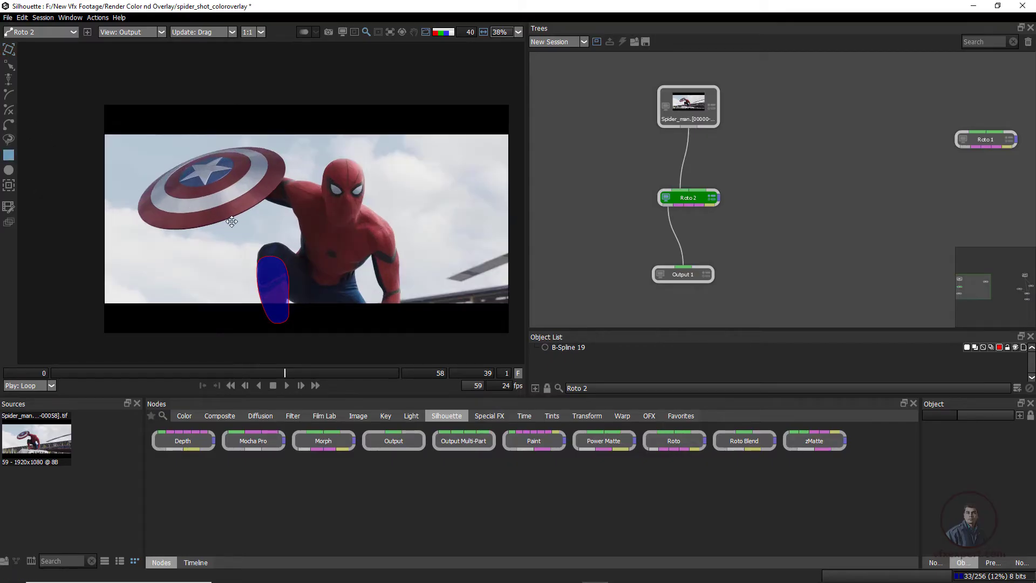
pyautogui.scroll(1, 232, 221)
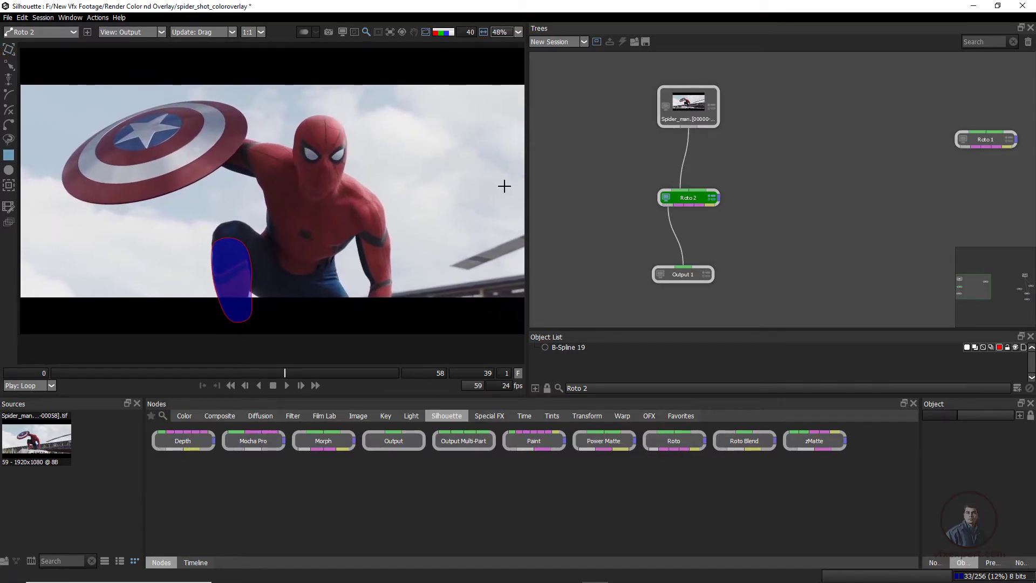
pyautogui.moveTo(527, 192); pyautogui.dragTo(651, 194)
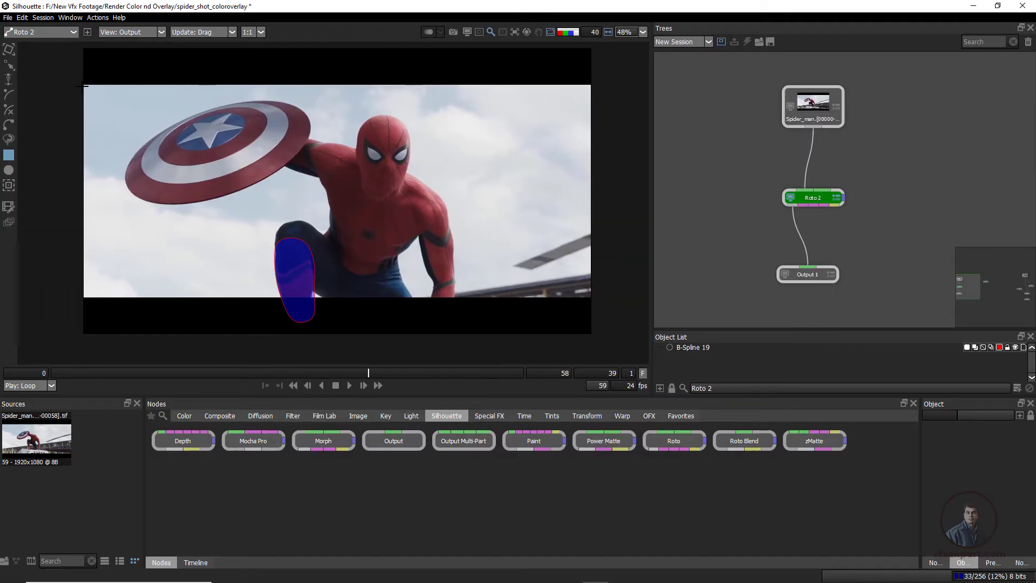
pyautogui.moveTo(83, 85); pyautogui.dragTo(593, 298)
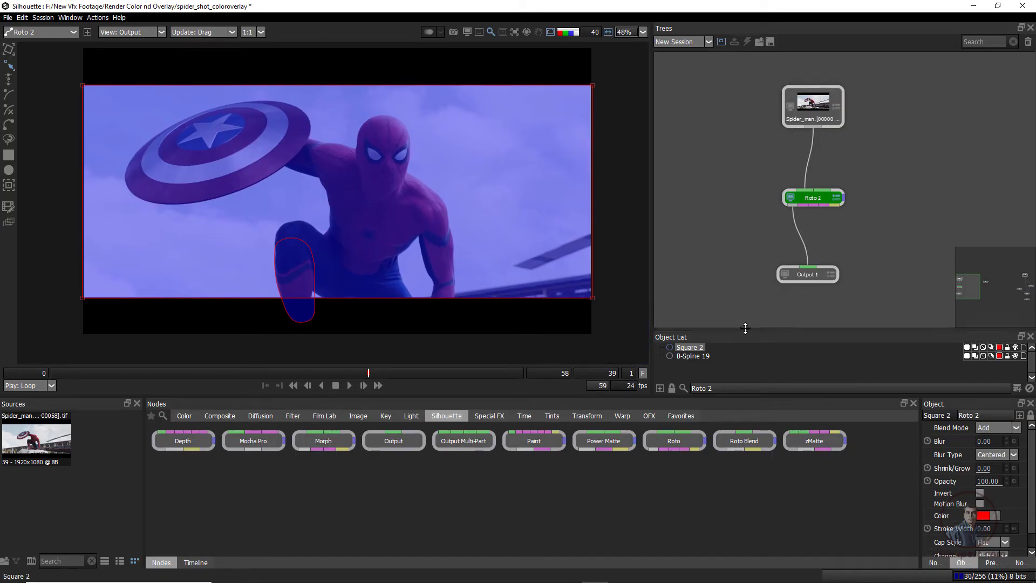
# Invert the square shape and set its blend mode to Subtract so it masks out the black bars
pyautogui.moveTo(747, 330); pyautogui.dragTo(744, 289)
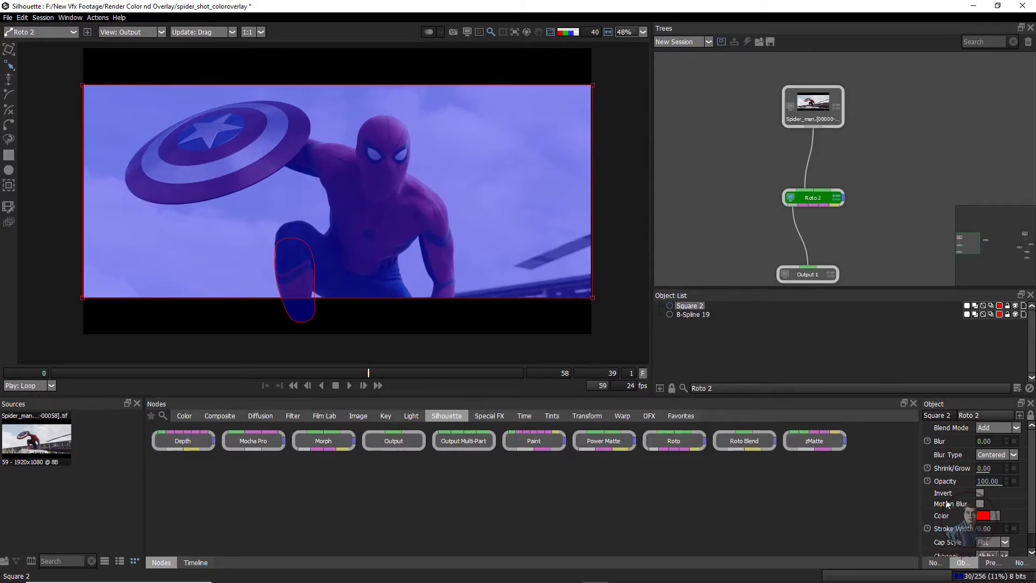
pyautogui.moveTo(922, 485); pyautogui.dragTo(816, 478)
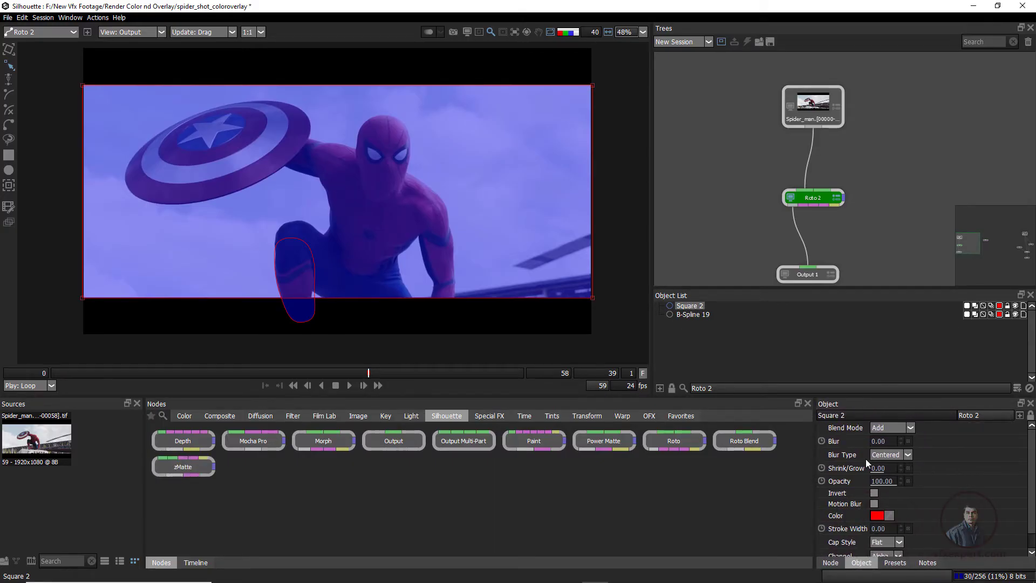
pyautogui.click(874, 494)
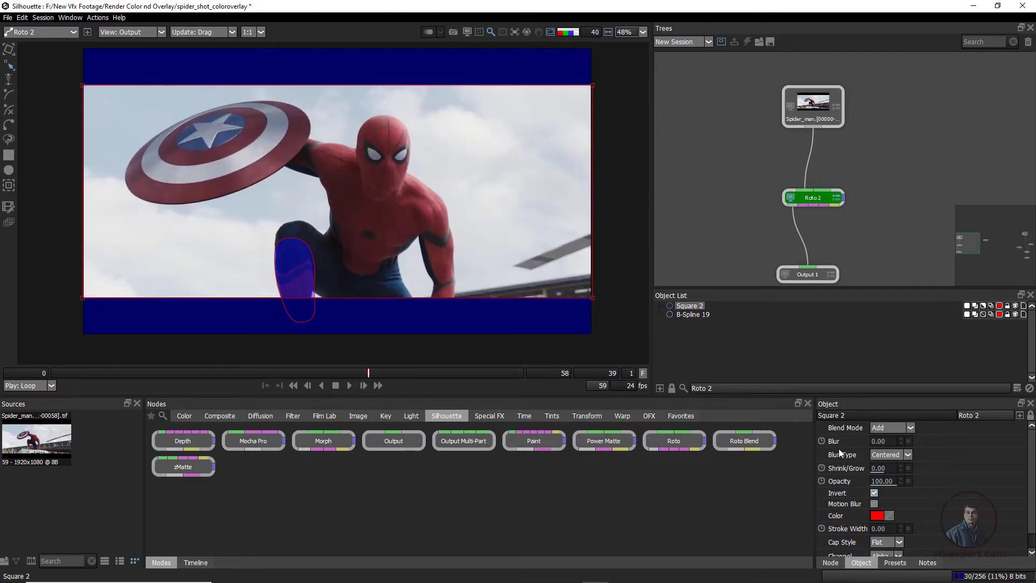
pyautogui.click(909, 430)
pyautogui.click(903, 452)
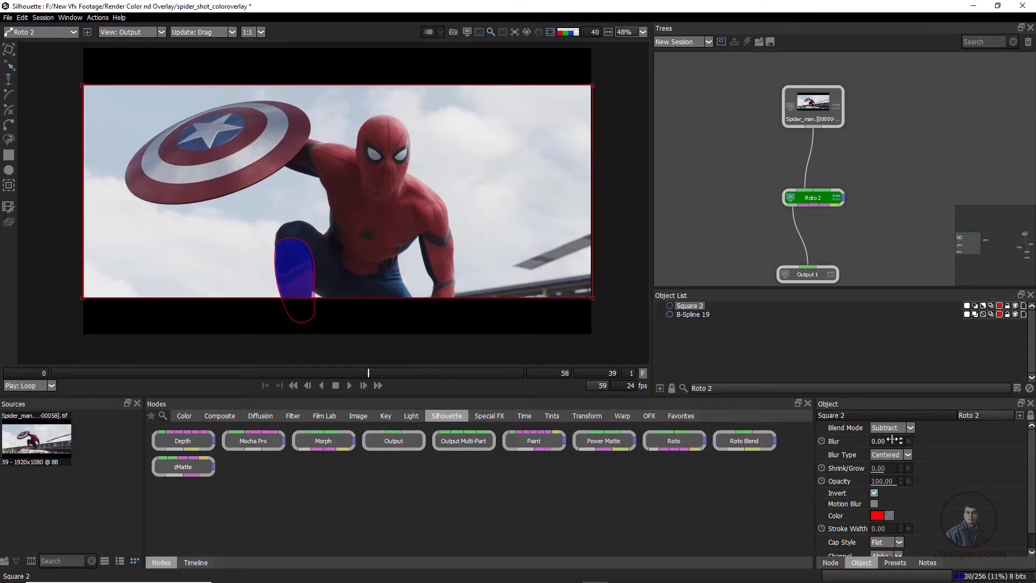
pyautogui.click(373, 319)
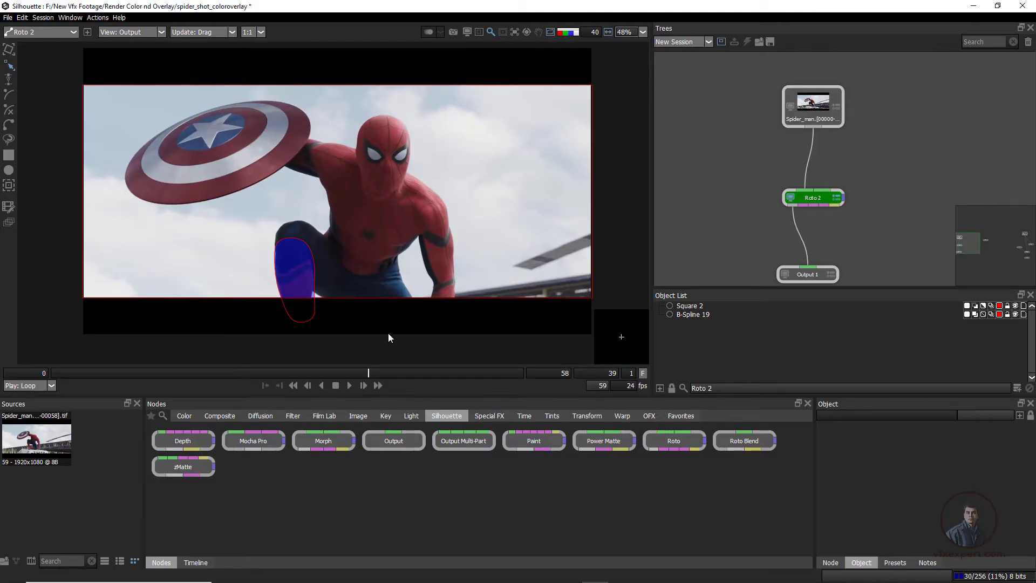
# Check the masked shin in the alpha matte and against the plain plate, toggling the shape outlines
pyautogui.press('a')
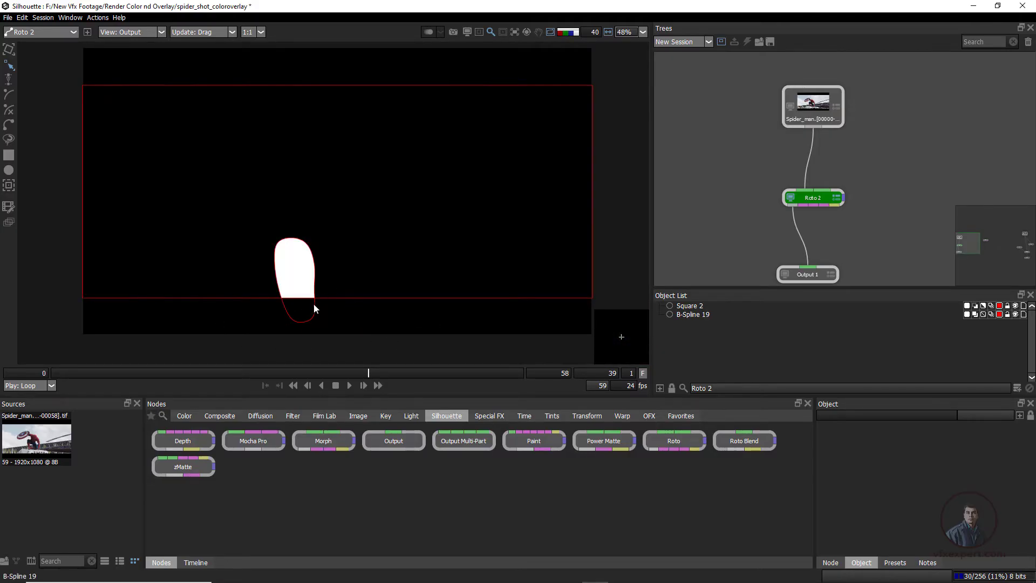
pyautogui.press('a')
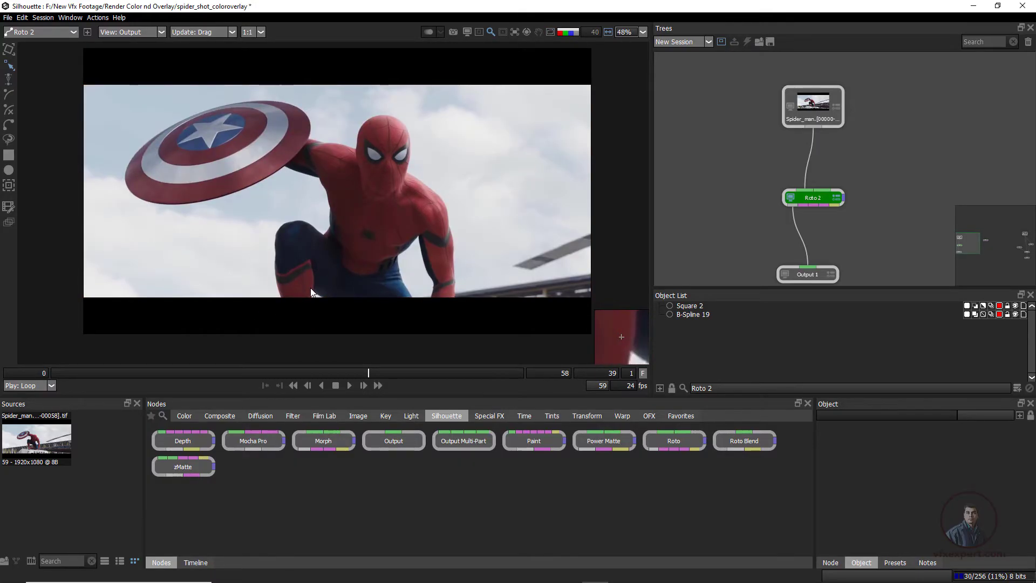
pyautogui.press('o')
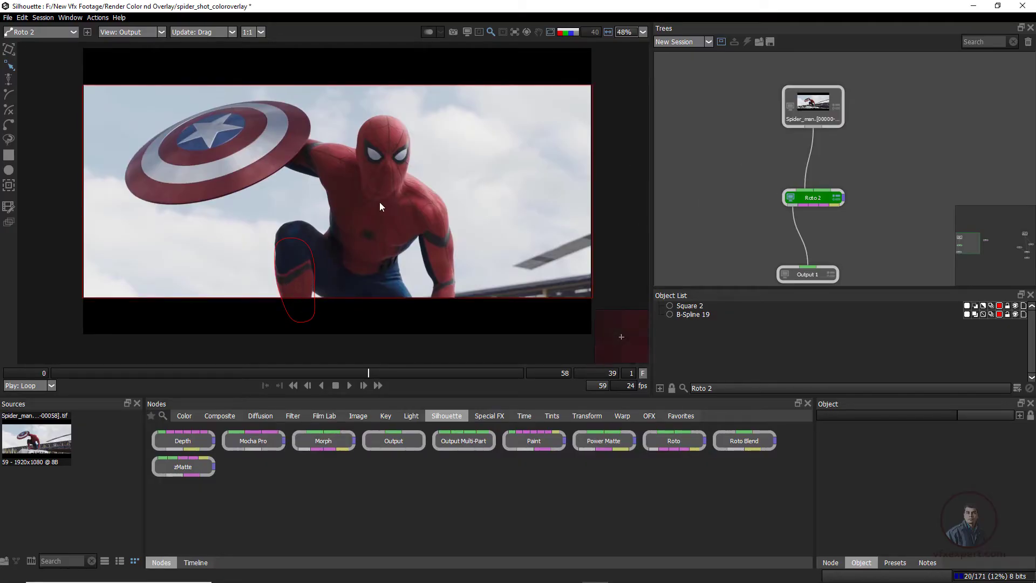
# Replace Roto 2 with Roto 1 between the source and Output 1, and open Roto 1 for editing
pyautogui.scroll(-1, 830, 180)
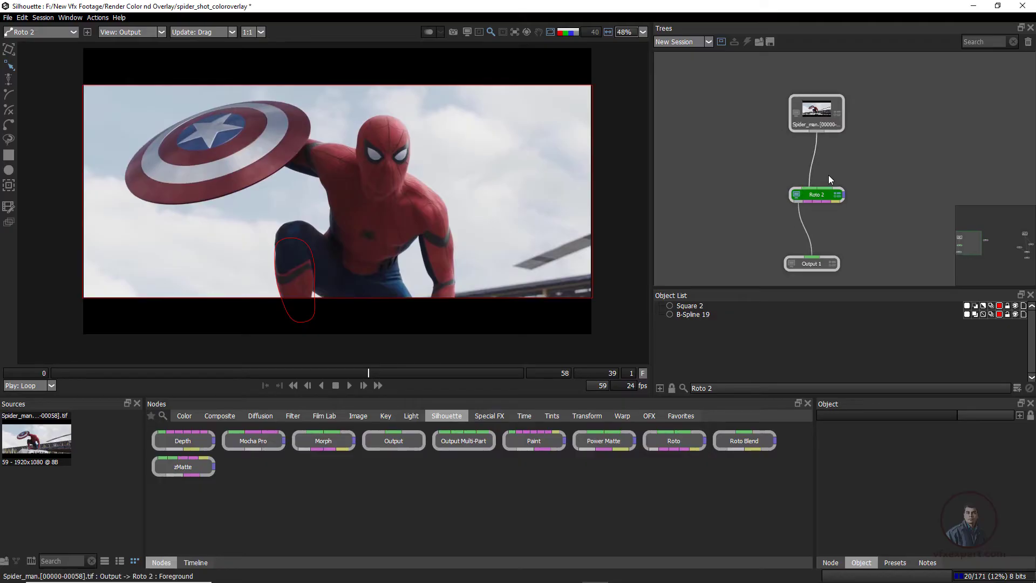
pyautogui.moveTo(811, 178); pyautogui.dragTo(774, 180)
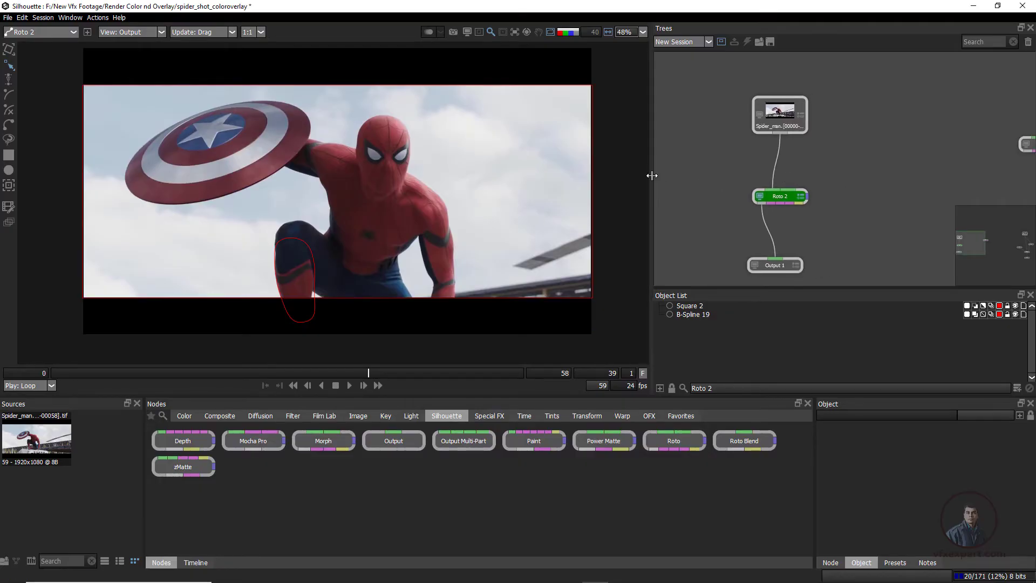
pyautogui.moveTo(651, 175); pyautogui.dragTo(512, 180)
pyautogui.moveTo(687, 205); pyautogui.dragTo(556, 232)
pyautogui.moveTo(702, 176); pyautogui.dragTo(832, 121)
pyautogui.moveTo(897, 123); pyautogui.dragTo(738, 162)
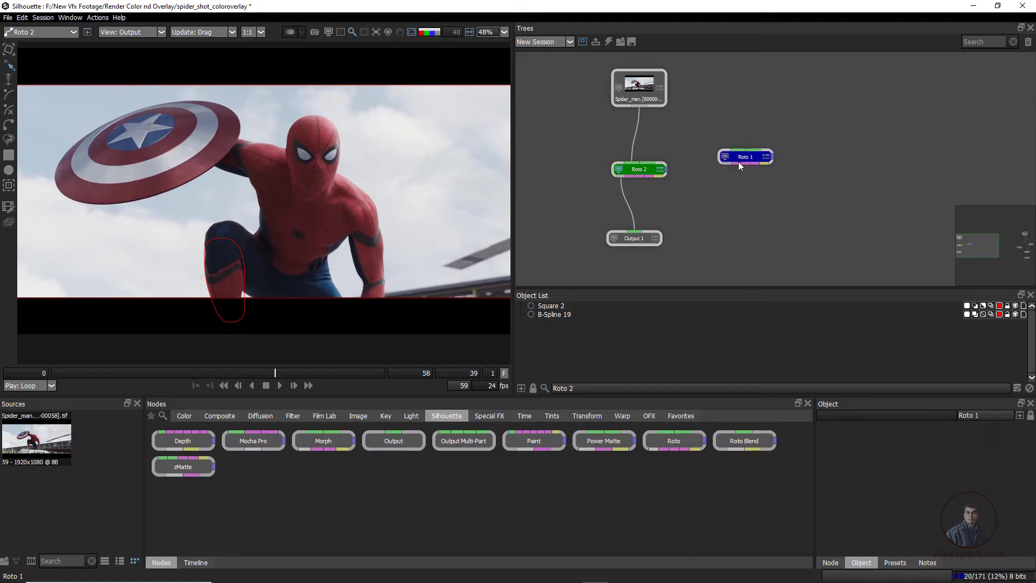
pyautogui.moveTo(639, 170); pyautogui.dragTo(703, 167)
pyautogui.moveTo(589, 195); pyautogui.dragTo(644, 170)
pyautogui.click(642, 170)
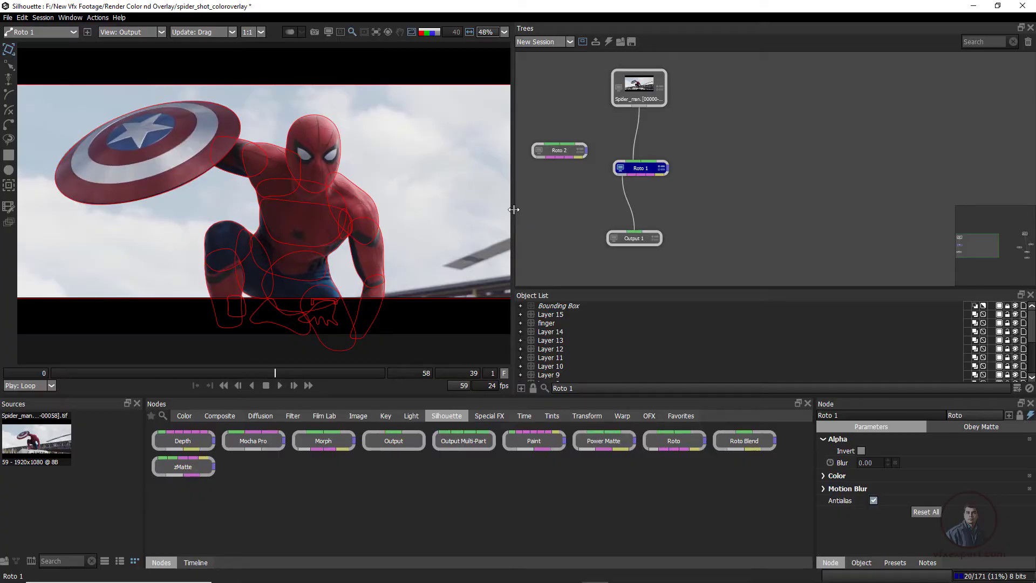
# Enlarge Roto 1's object list, activate Layer 13, and show the character's color overlay without shape outlines
pyautogui.moveTo(514, 214); pyautogui.dragTo(522, 213)
pyautogui.moveTo(690, 288); pyautogui.dragTo(690, 247)
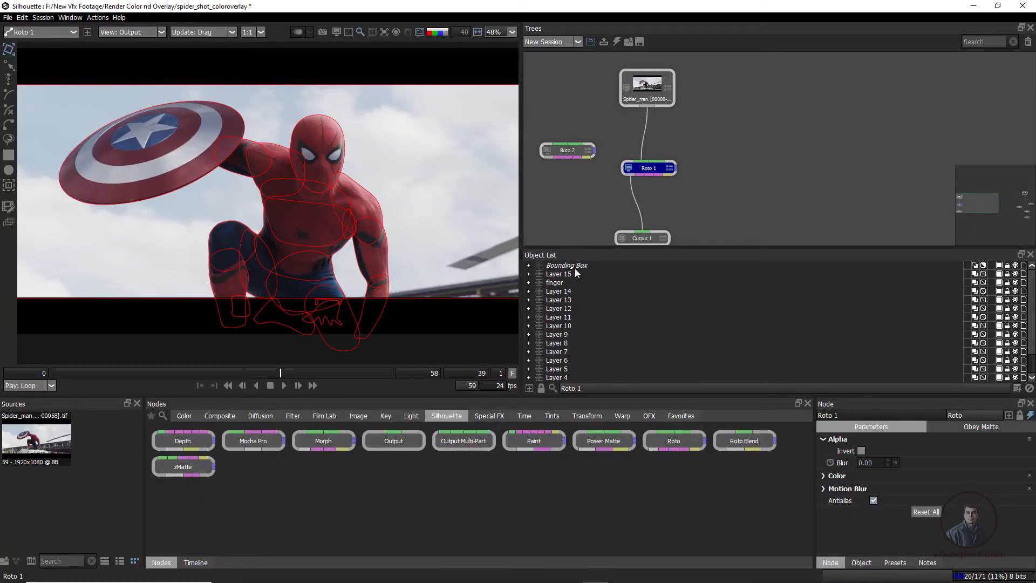
pyautogui.click(560, 300)
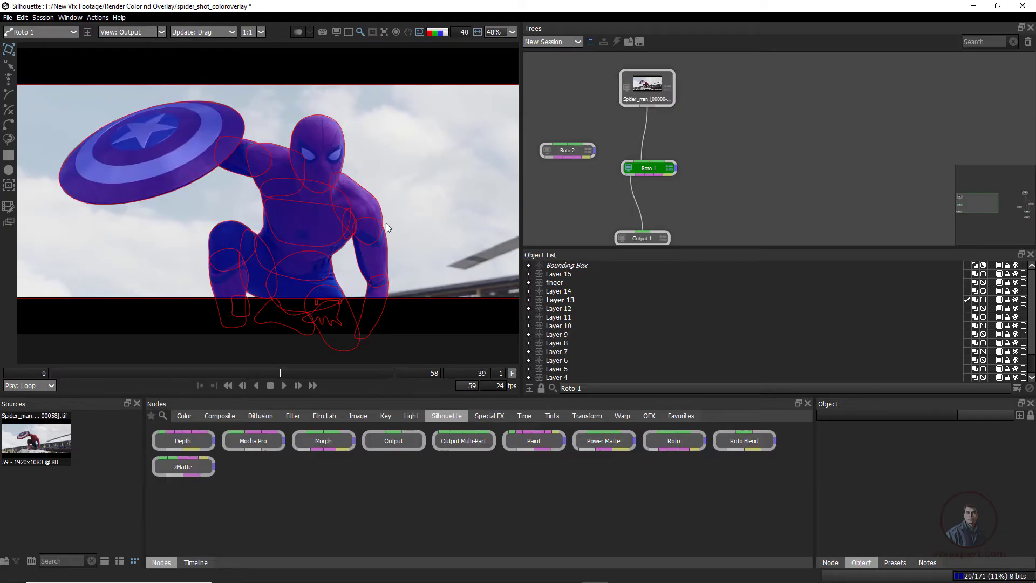
pyautogui.press('o')
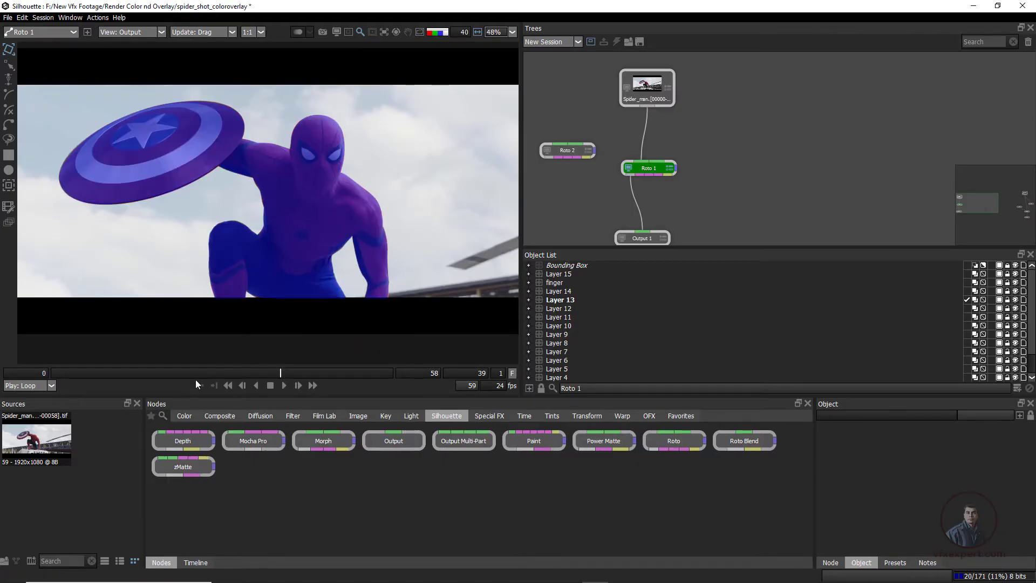
# Compare the full character's color overlay, alpha matte and plain plate at frame 40
pyautogui.moveTo(281, 376)
pyautogui.mouseDown()
pyautogui.moveTo(159, 368)
pyautogui.moveTo(286, 359)
pyautogui.mouseUp()
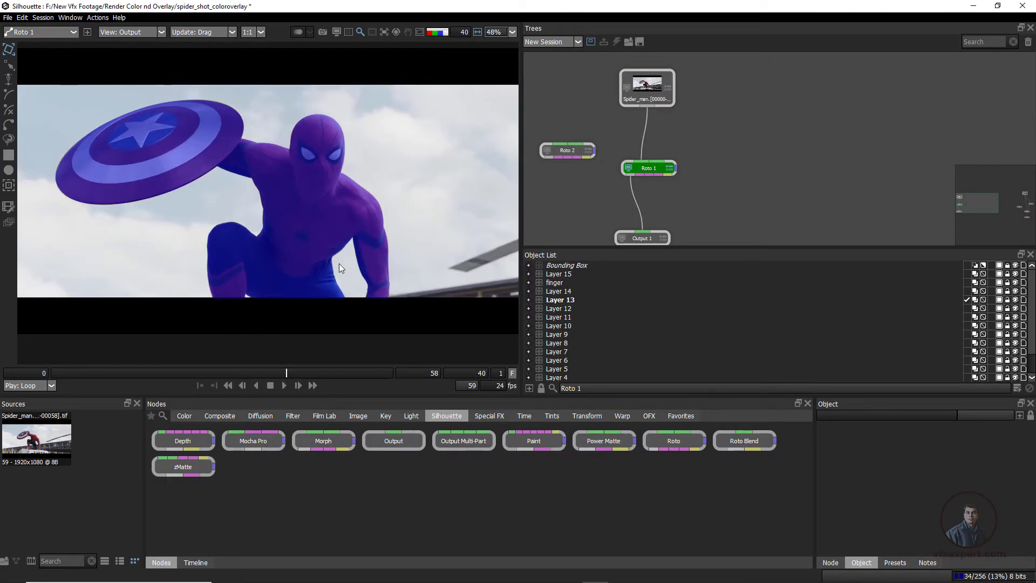
pyautogui.press('a')
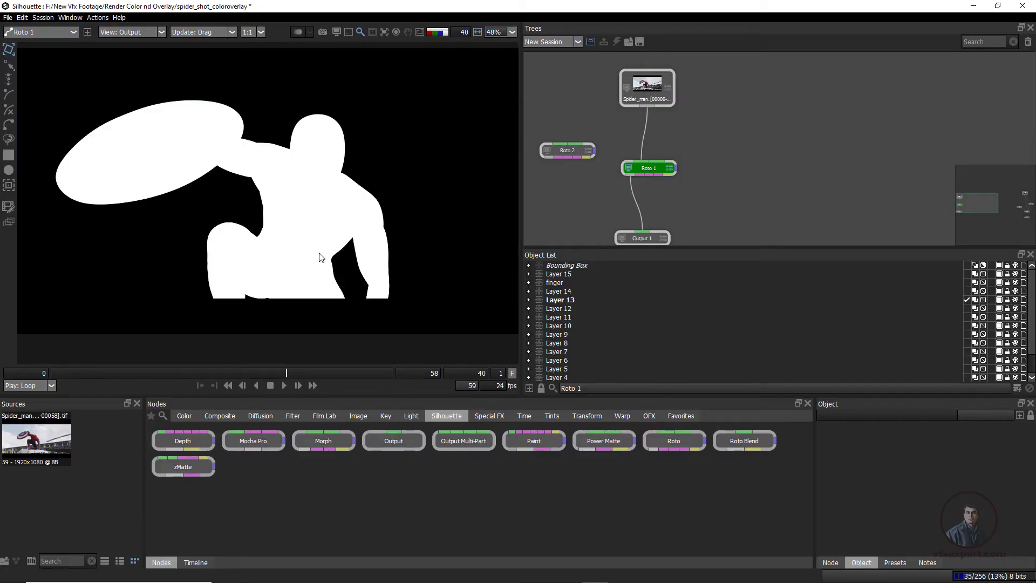
pyautogui.press('a')
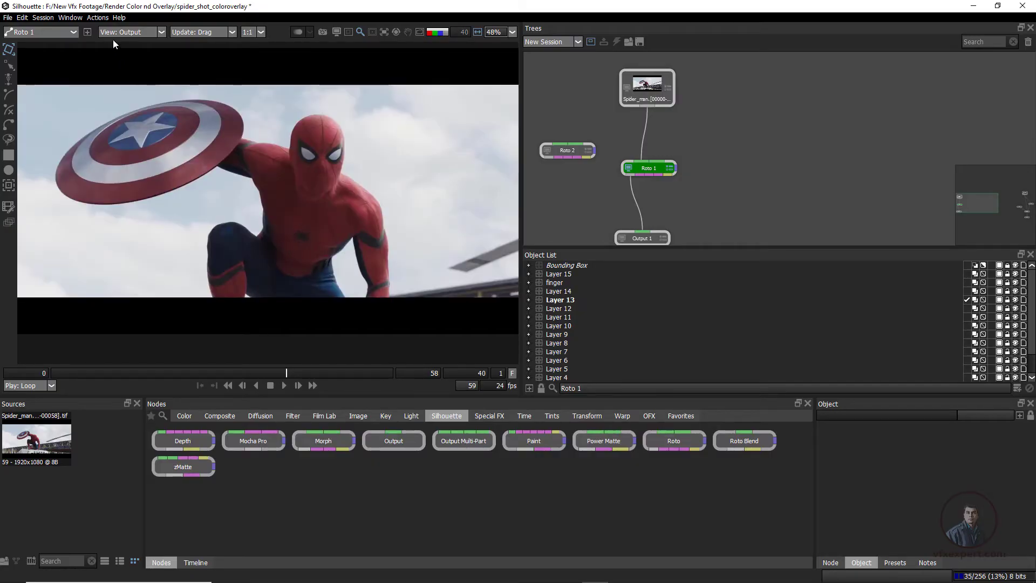
# View the character in Color Comp mode and inspect the cutout at frames 40 and 39
pyautogui.click(139, 33)
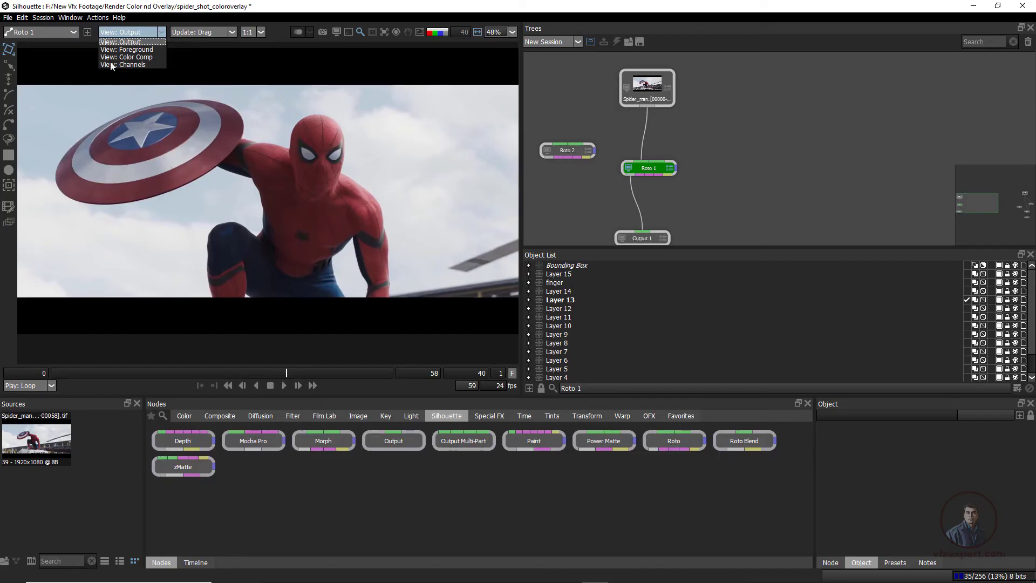
pyautogui.click(146, 57)
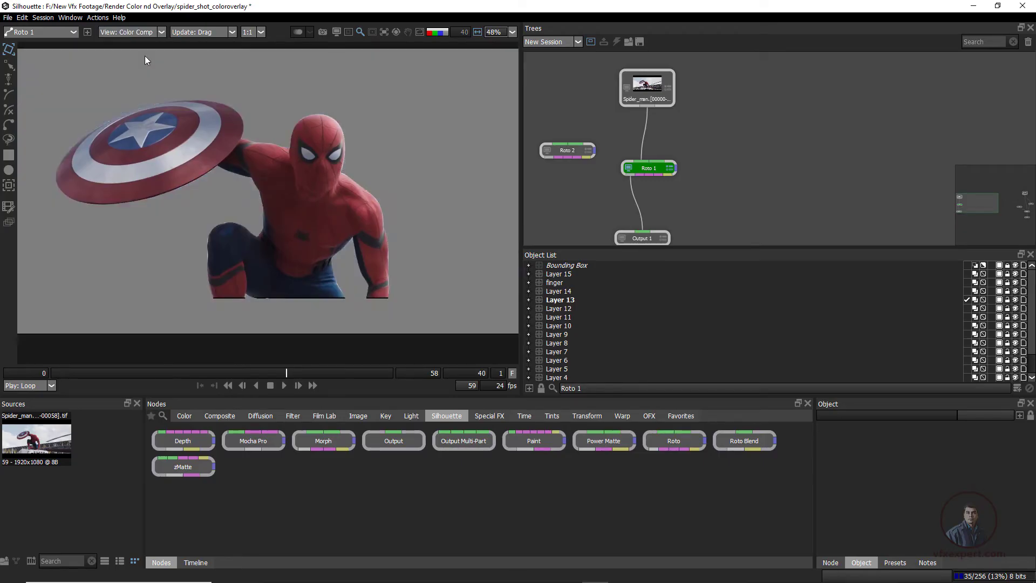
pyautogui.moveTo(289, 373)
pyautogui.mouseDown()
pyautogui.moveTo(329, 381)
pyautogui.moveTo(152, 373)
pyautogui.moveTo(284, 387)
pyautogui.mouseUp()
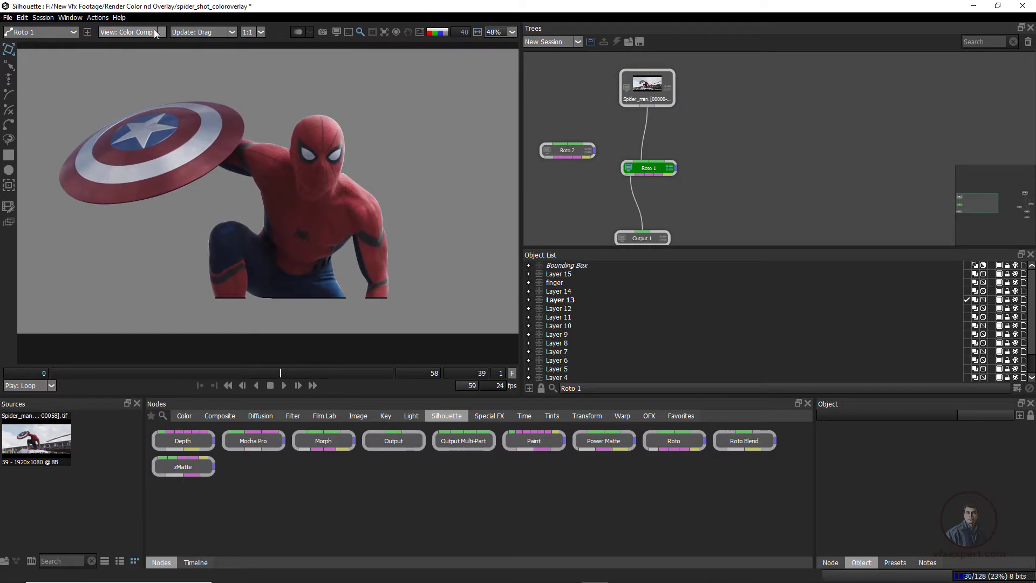
# Return the viewer to Output mode and cycle through the alpha display back to the color overlay
pyautogui.click(129, 32)
pyautogui.click(127, 43)
pyautogui.press('a')
pyautogui.press('a')
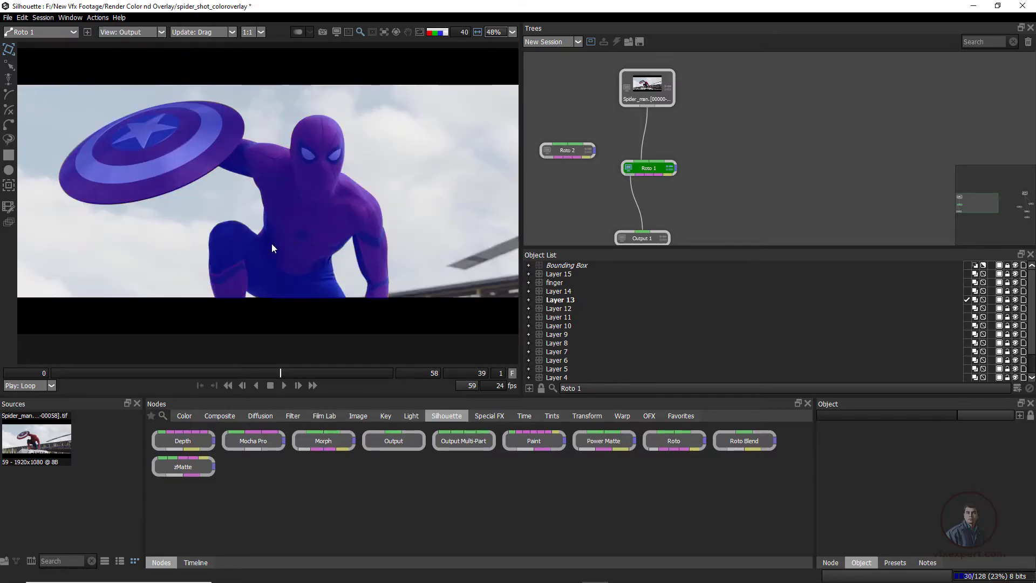
pyautogui.press('a')
# Select the Bounding Box layer in Roto 1 and hide it
pyautogui.click(572, 266)
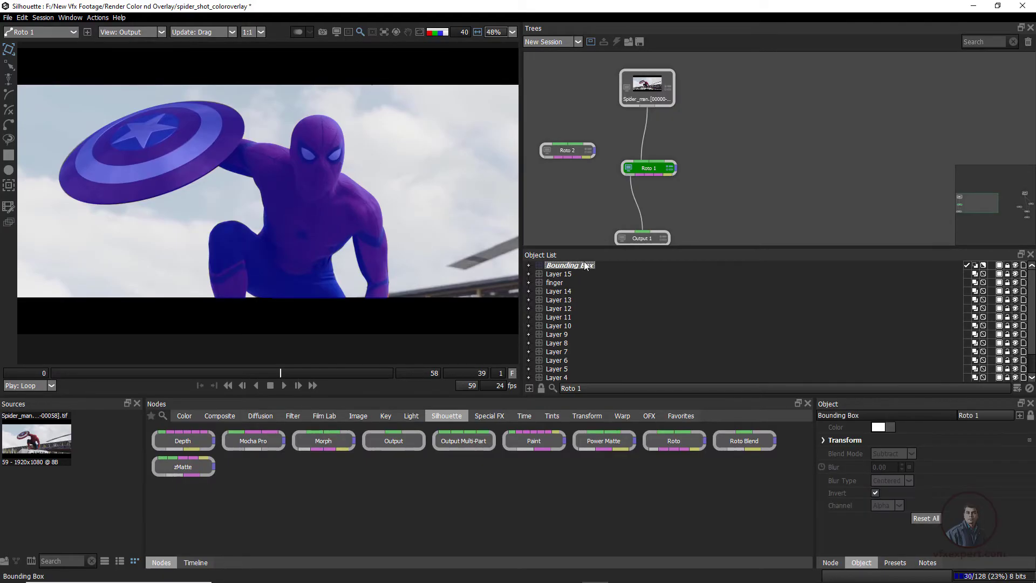
pyautogui.click(1016, 266)
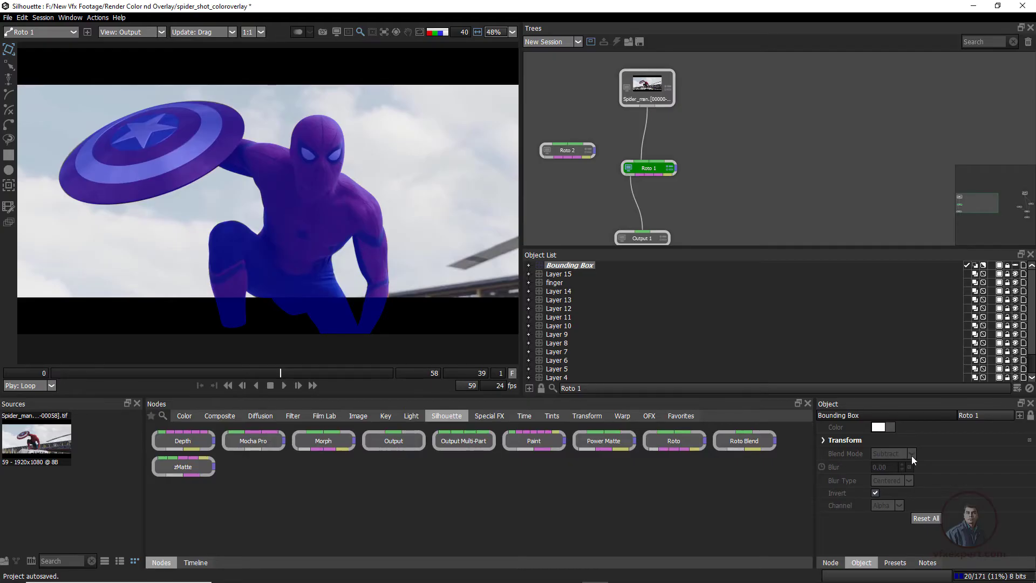
# Show the Bounding Box layer in Roto 1 again and cycle the widened viewer from the color overlay to the plain plate
pyautogui.click(1016, 265)
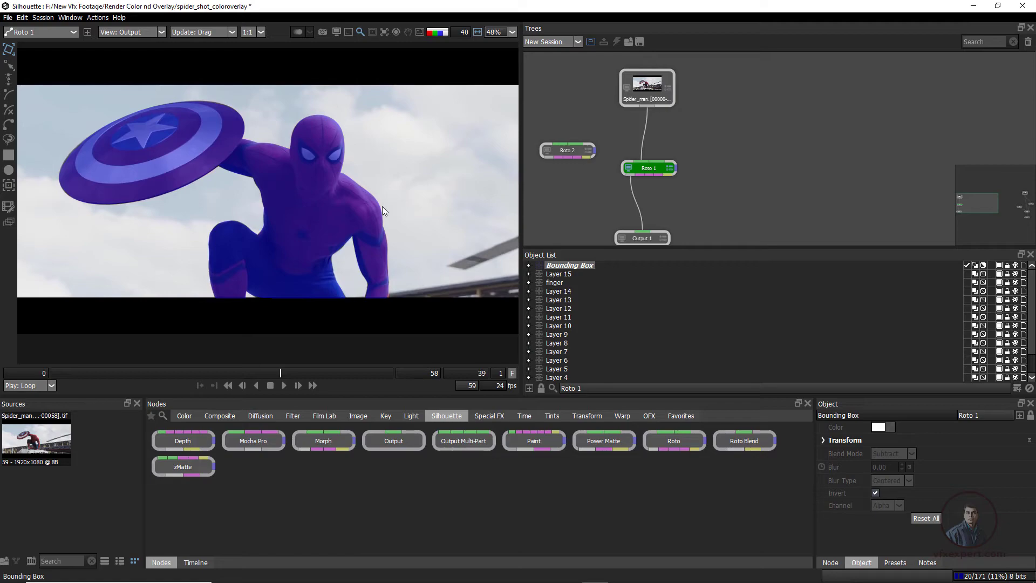
pyautogui.press('a')
pyautogui.press('a')
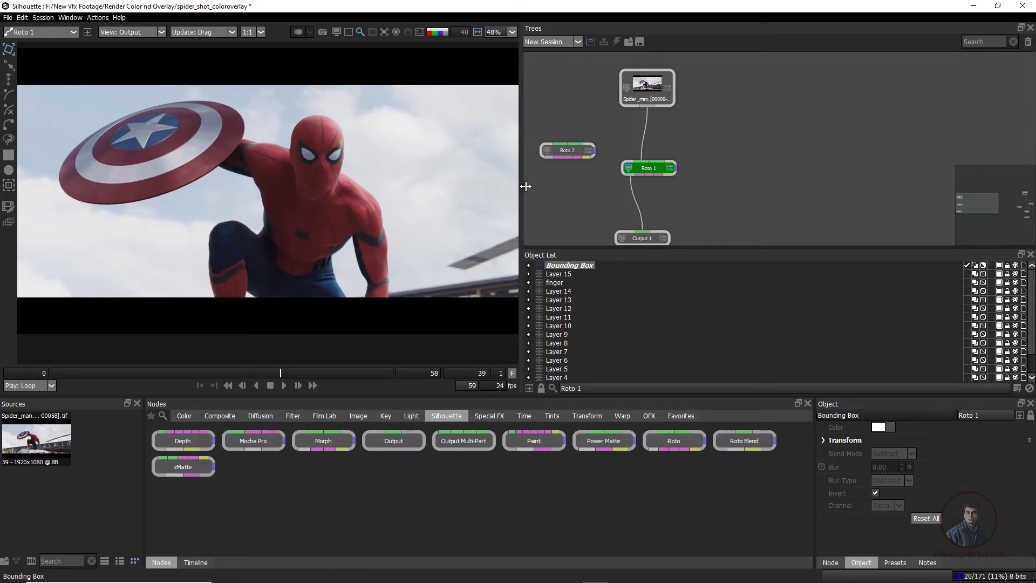
pyautogui.moveTo(521, 186); pyautogui.dragTo(607, 185)
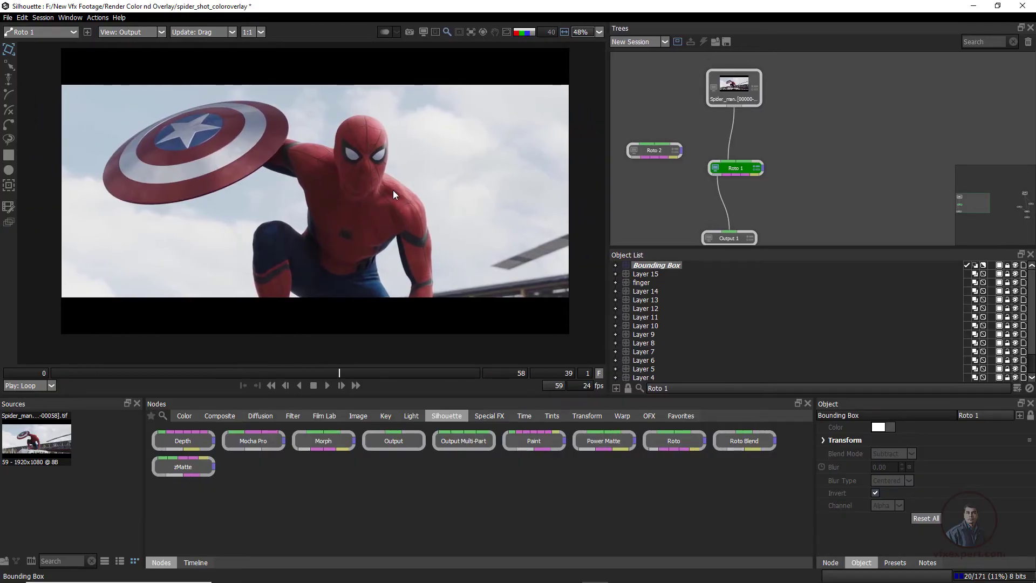
# Preview the bounded character cutout in Color Comp view mode and return the viewer to Output mode
pyautogui.click(145, 33)
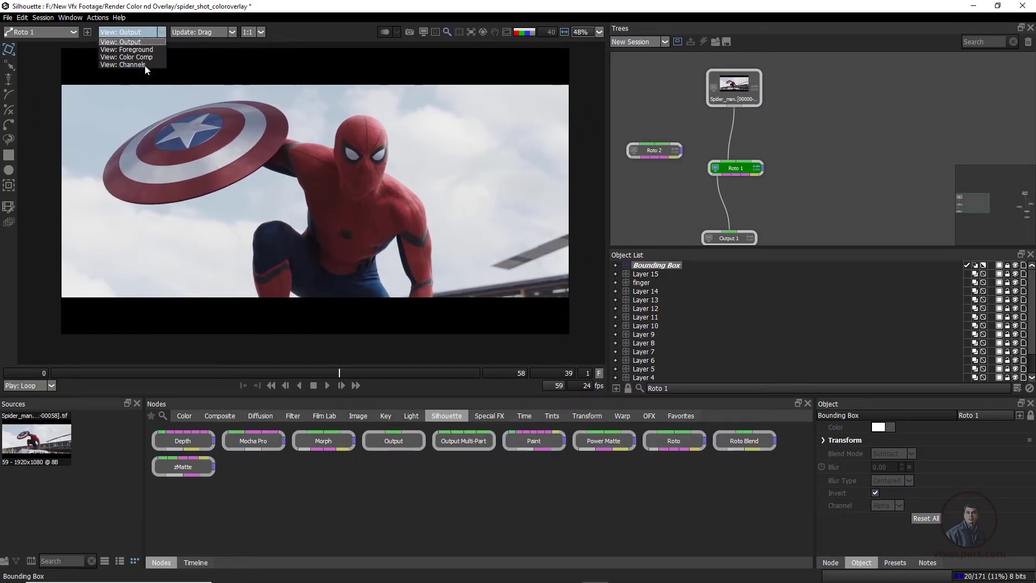
pyautogui.click(132, 58)
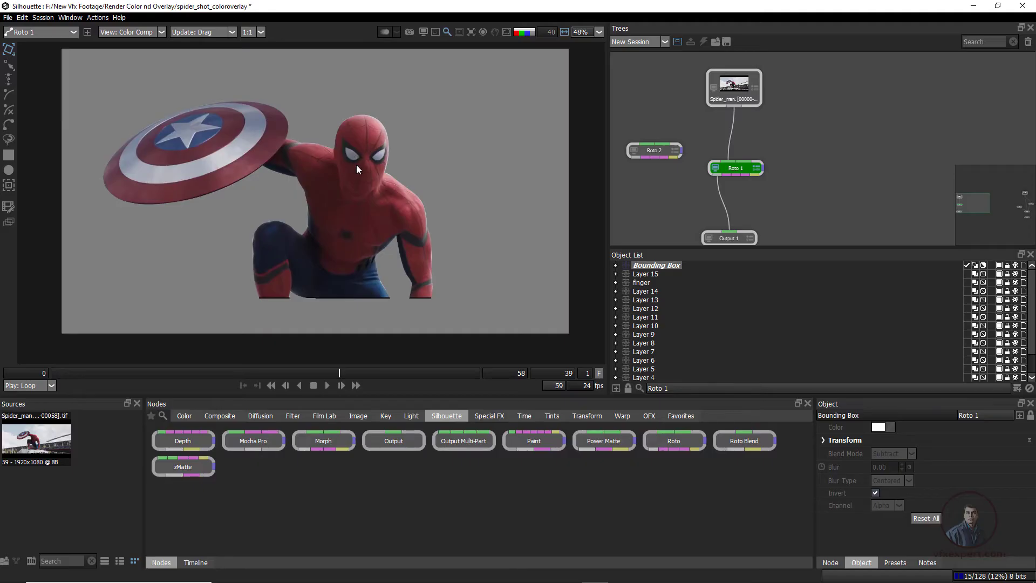
pyautogui.click(144, 32)
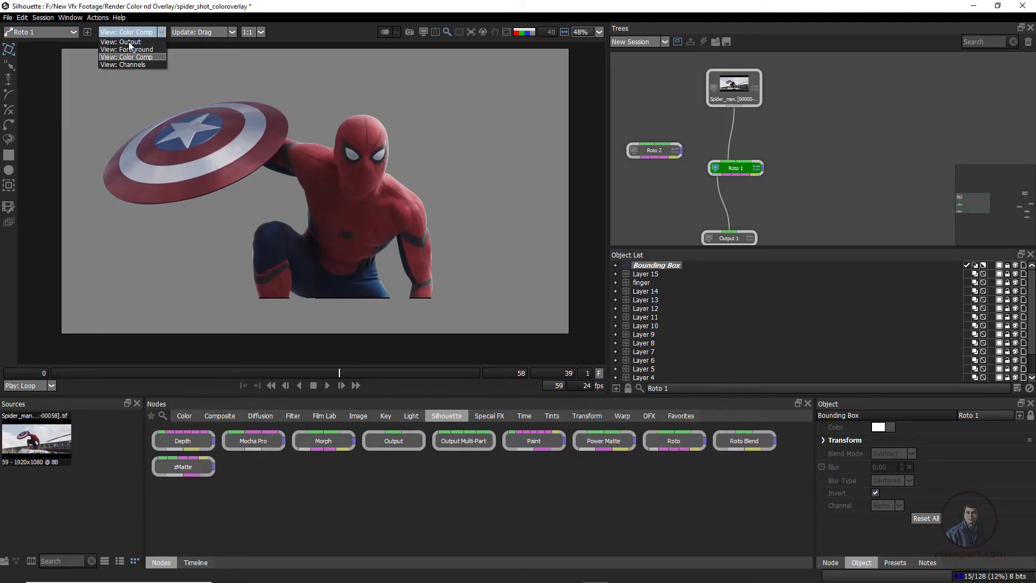
pyautogui.click(132, 43)
# Open the Output 1 node's parameters with enlarged node tree and parameter areas, and choose PNG as the output format
pyautogui.scroll(-2, 805, 168)
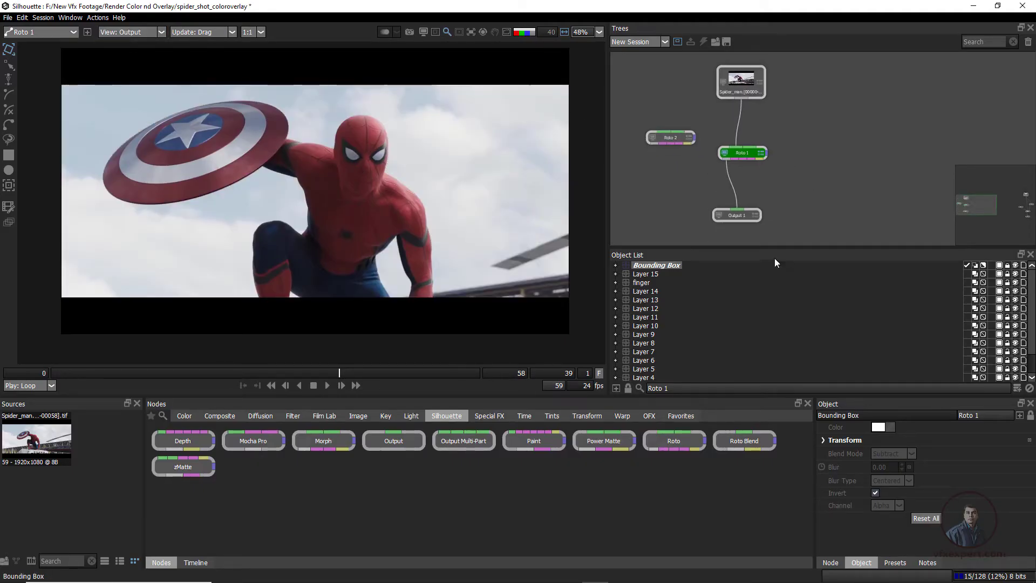
pyautogui.moveTo(776, 247); pyautogui.dragTo(776, 308)
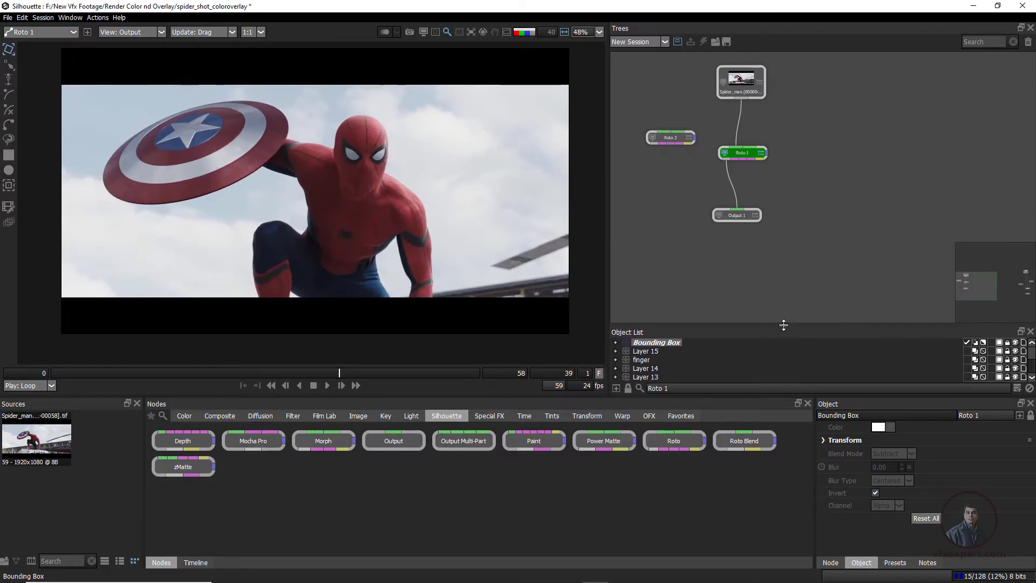
pyautogui.click(740, 216)
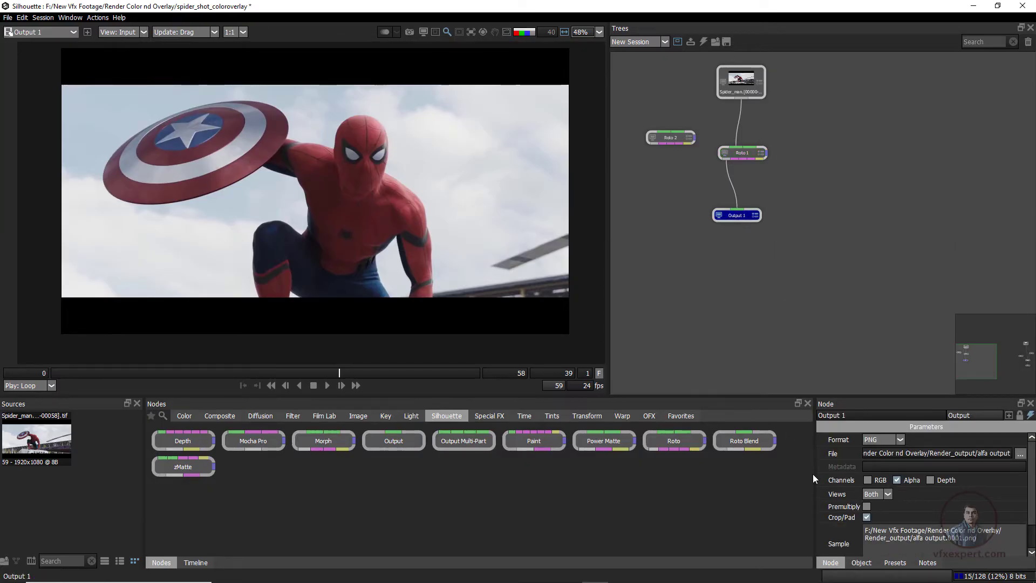
pyautogui.moveTo(802, 475); pyautogui.dragTo(758, 469)
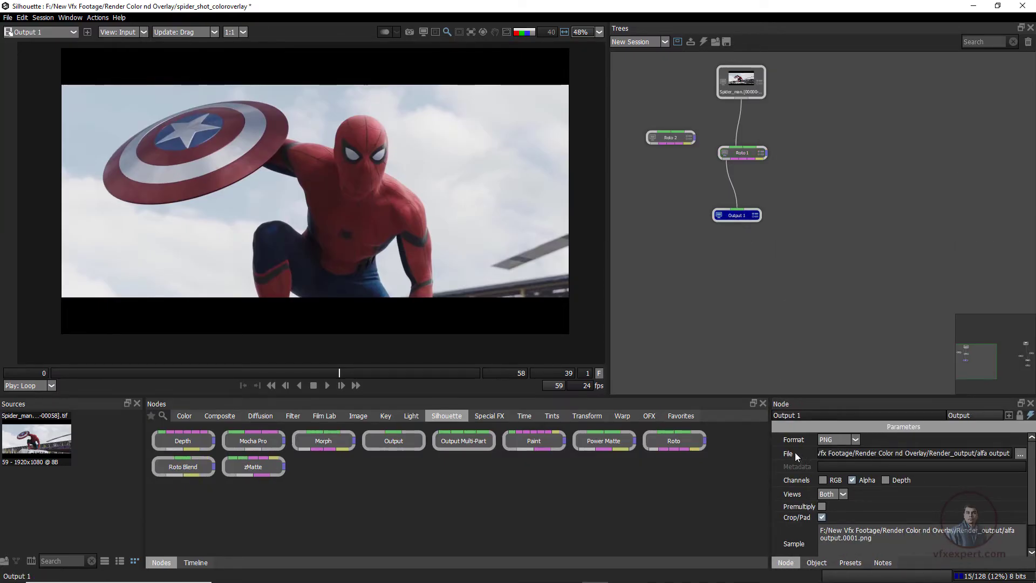
pyautogui.click(858, 438)
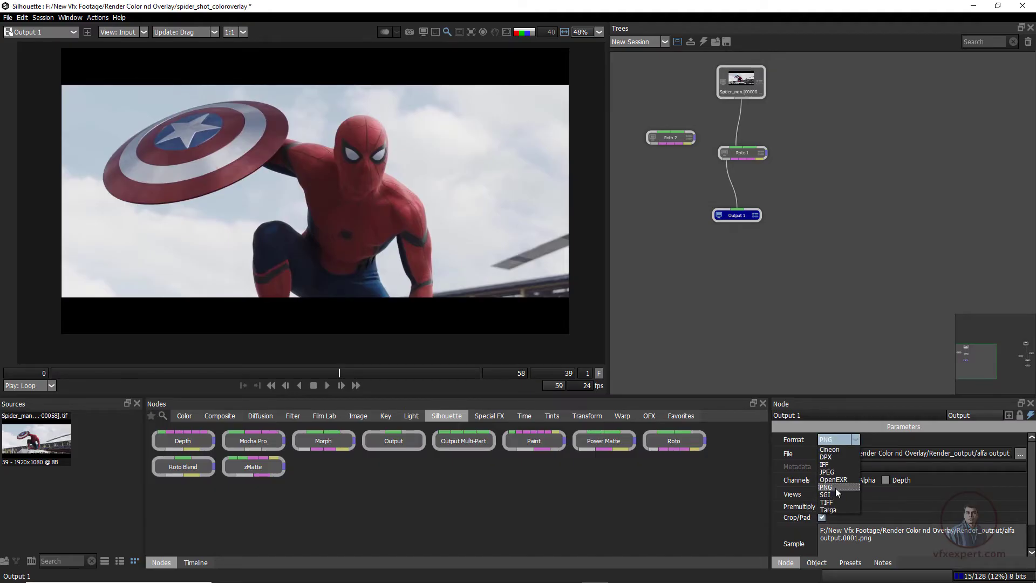
pyautogui.click(834, 487)
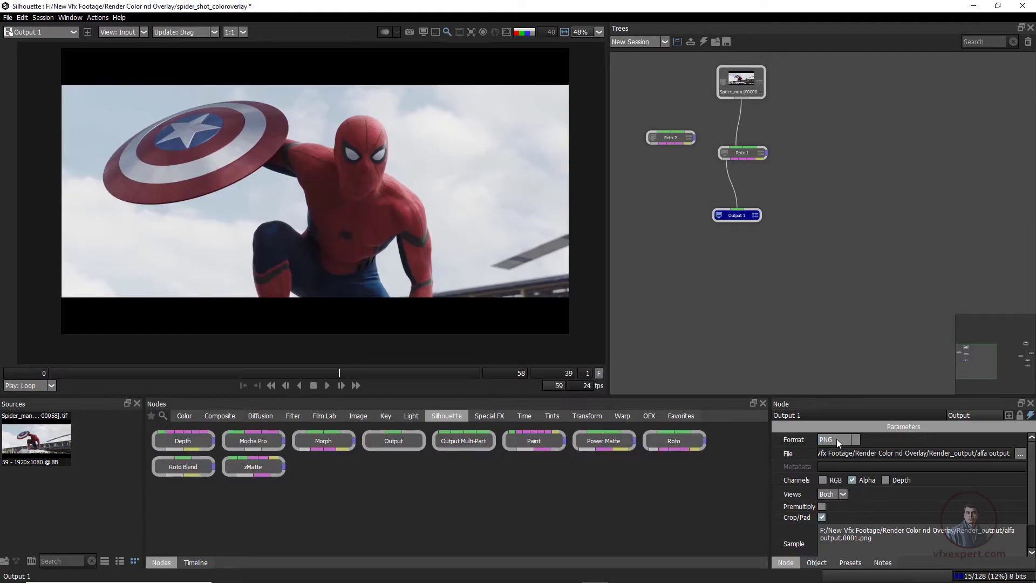
# Browse for Output 1's file path and create and open a folder named rendered_output inside Render Color nd Overlay
pyautogui.click(1021, 455)
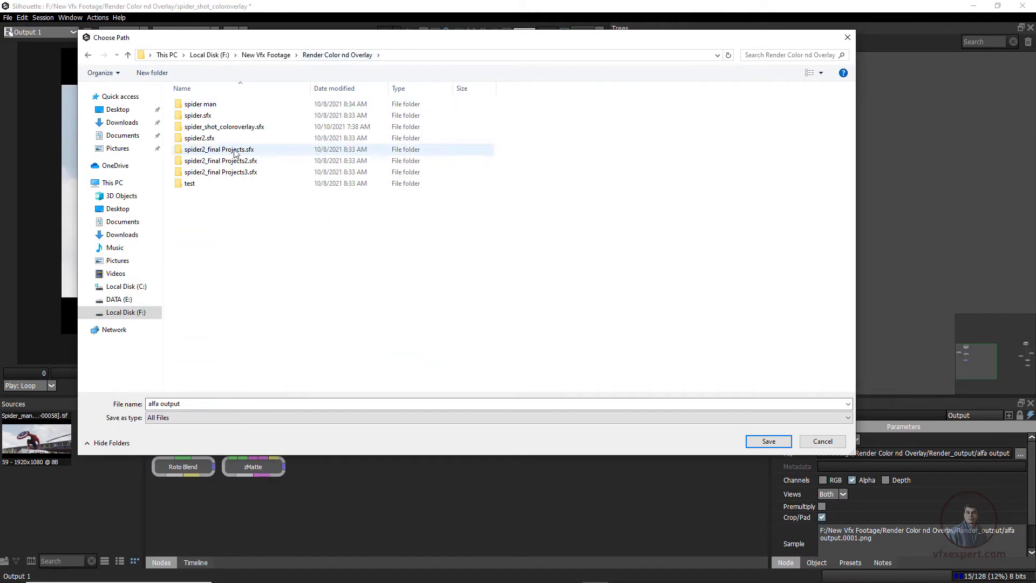
pyautogui.rightClick(211, 233)
pyautogui.moveTo(300, 342)
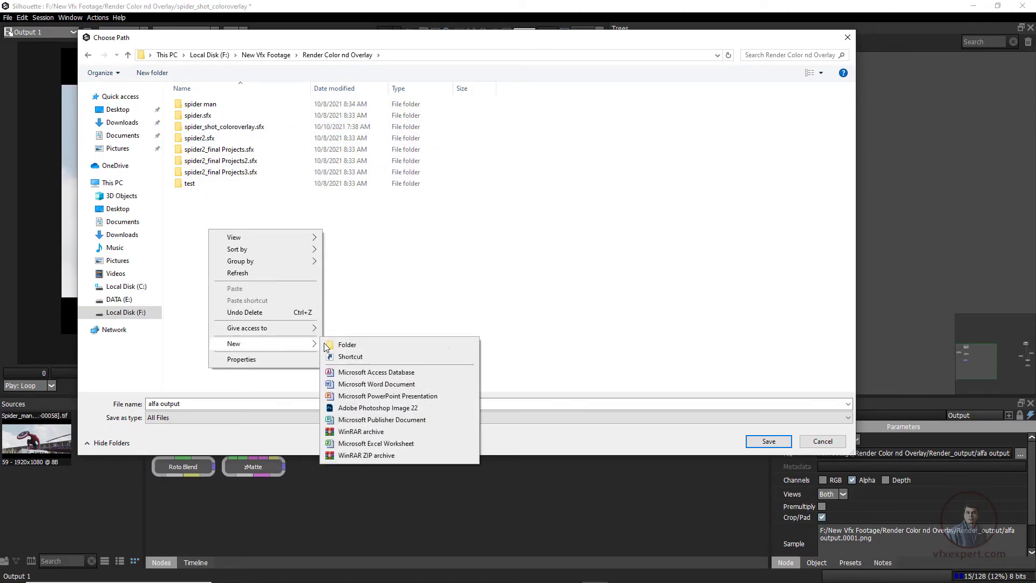
pyautogui.click(342, 348)
pyautogui.write('rendered_output')
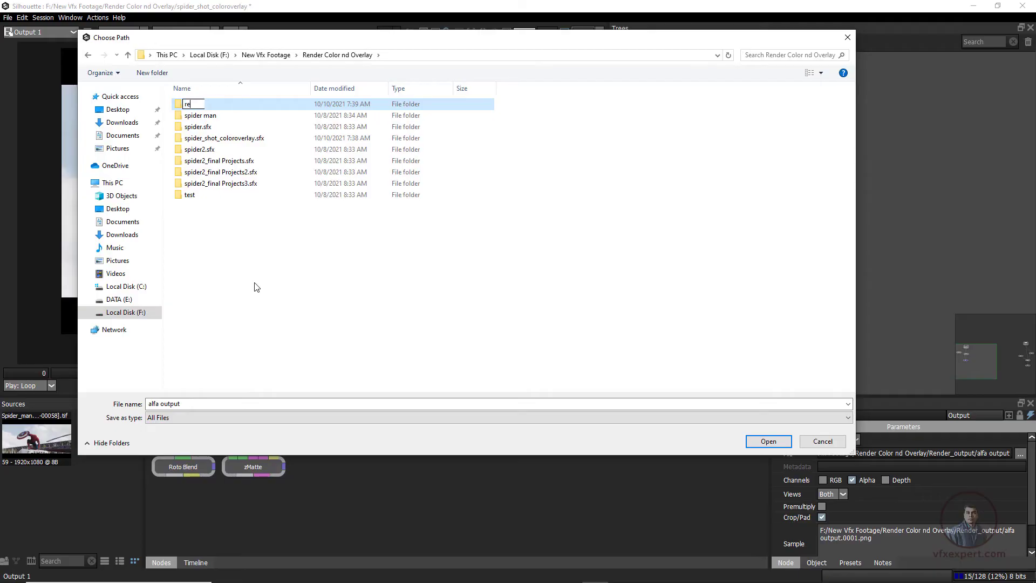
pyautogui.press('Return')
pyautogui.doubleClick(227, 107)
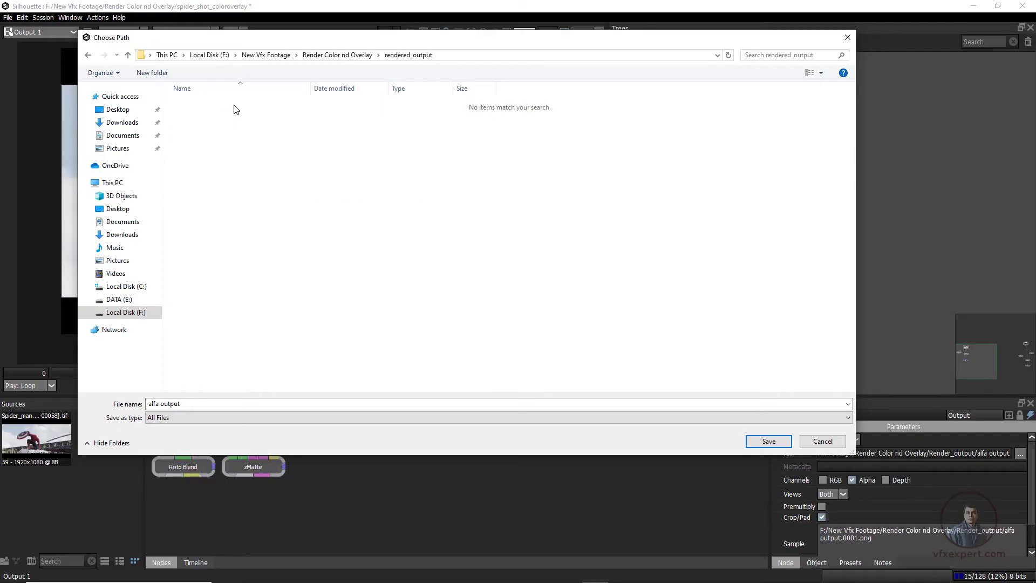
# Set the output file name to roto_output and save the path in the rendered_output folder
pyautogui.click(179, 406)
pyautogui.click(158, 406)
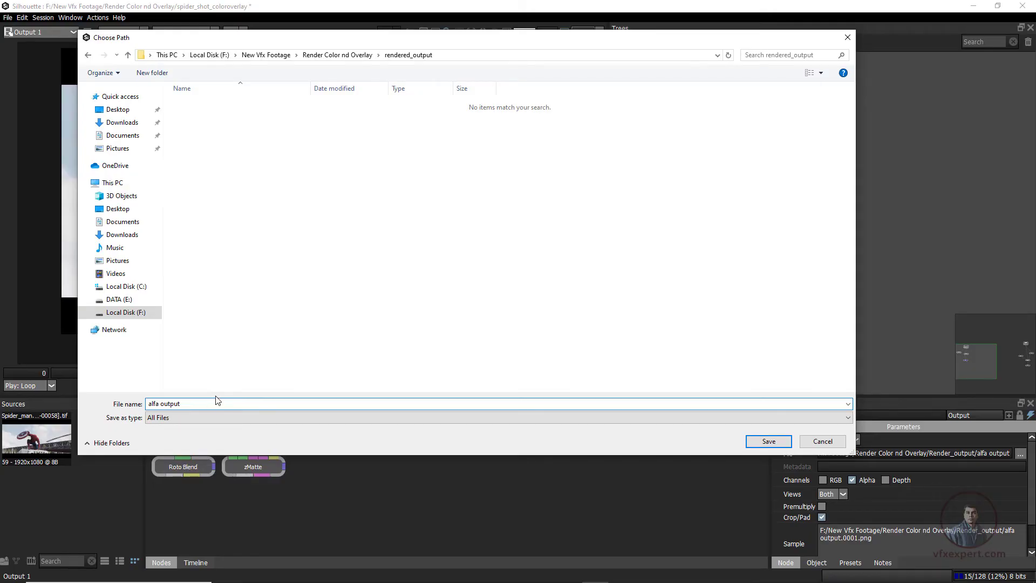
pyautogui.doubleClick(152, 402)
pyautogui.write('roto_')
pyautogui.click(193, 403)
pyautogui.click(771, 443)
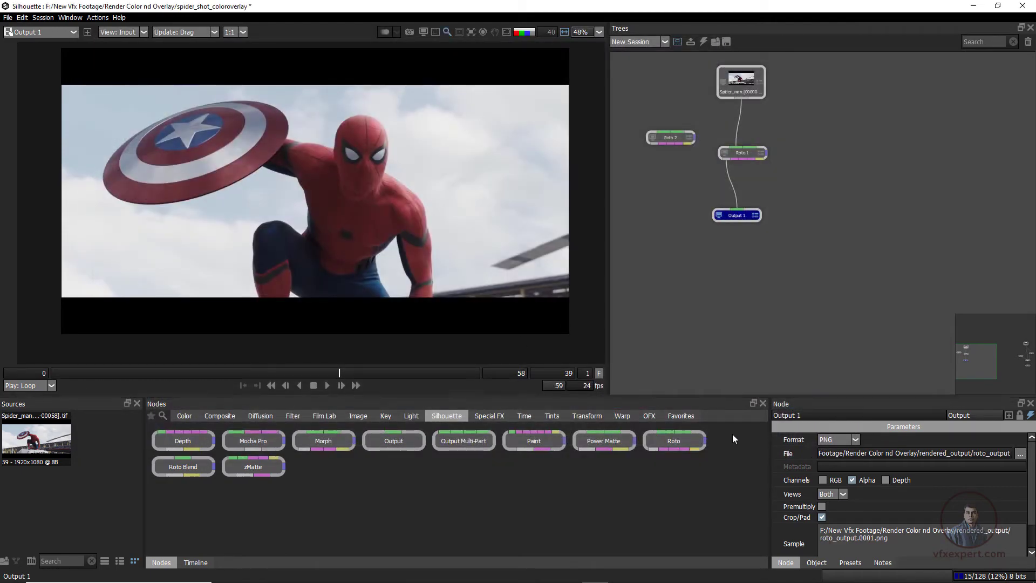
# Enable RGB and Premultiply on Output 1 and render the selected output nodes over the work range
pyautogui.click(822, 506)
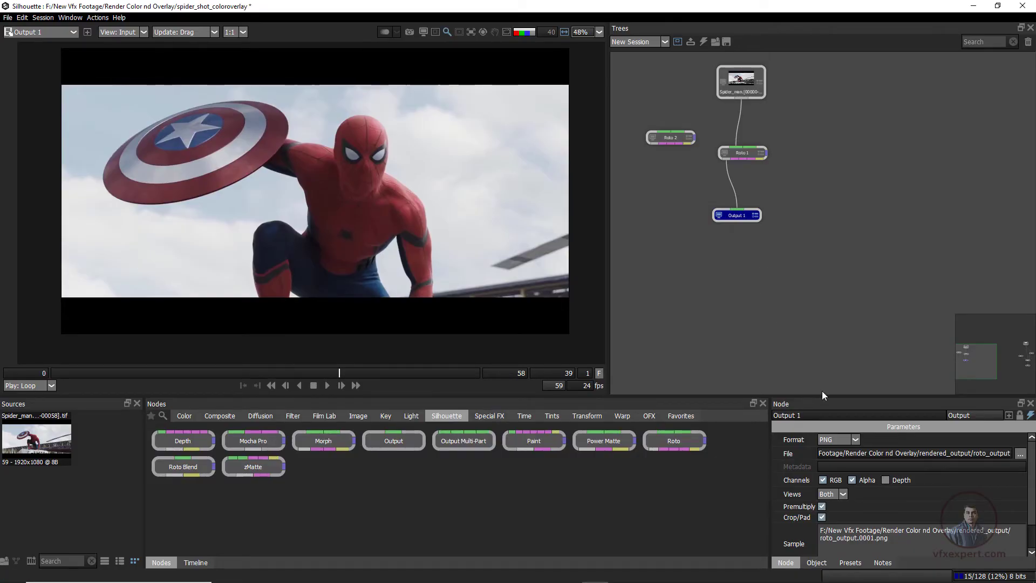
pyautogui.scroll(-2, 855, 536)
pyautogui.click(831, 539)
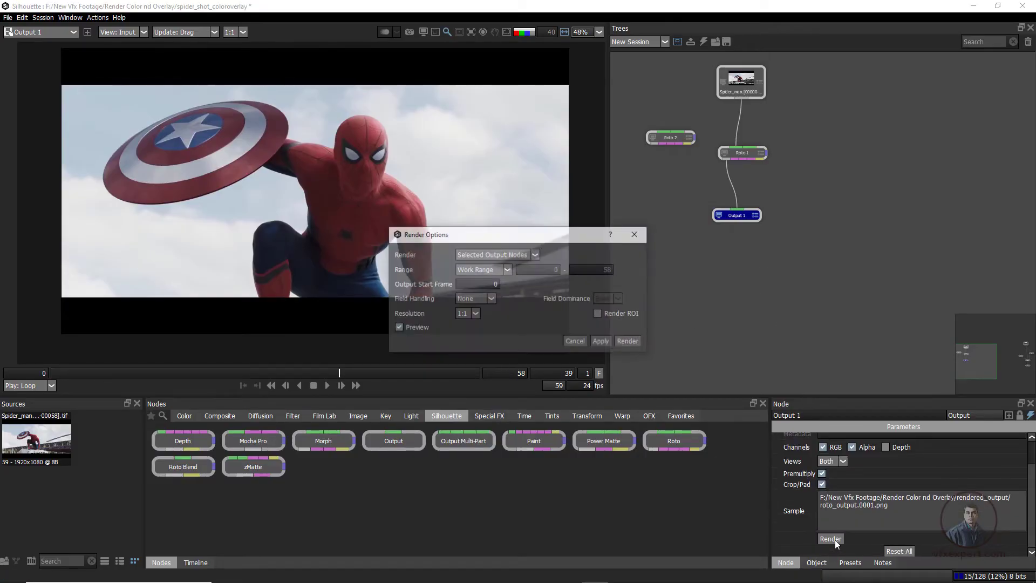
pyautogui.click(518, 254)
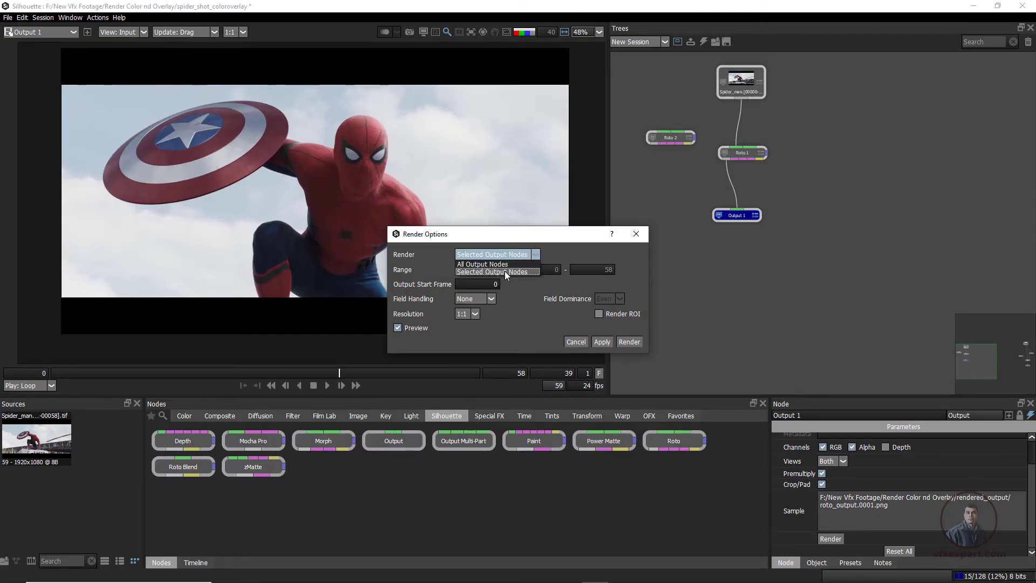
pyautogui.click(504, 271)
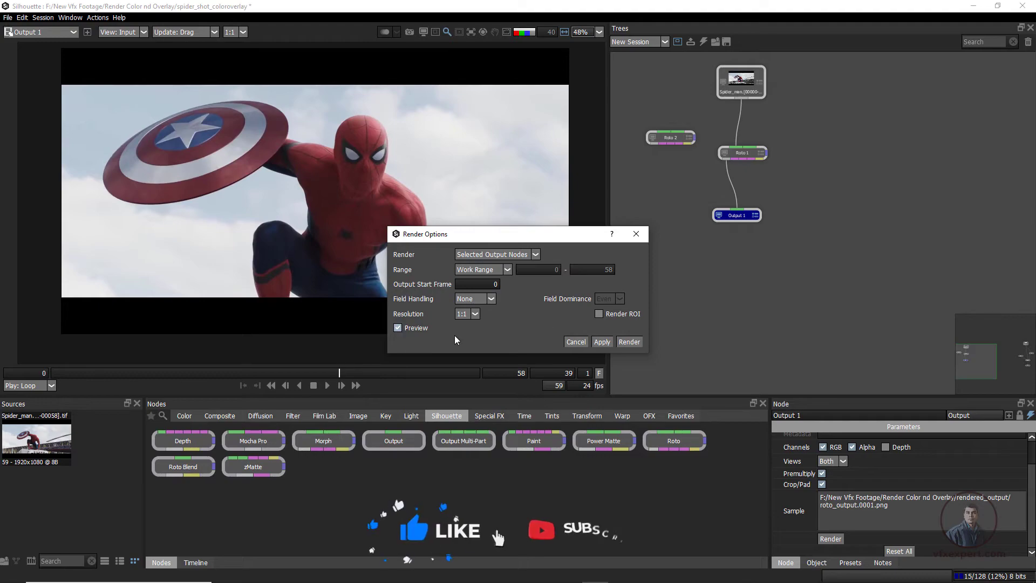
pyautogui.click(628, 342)
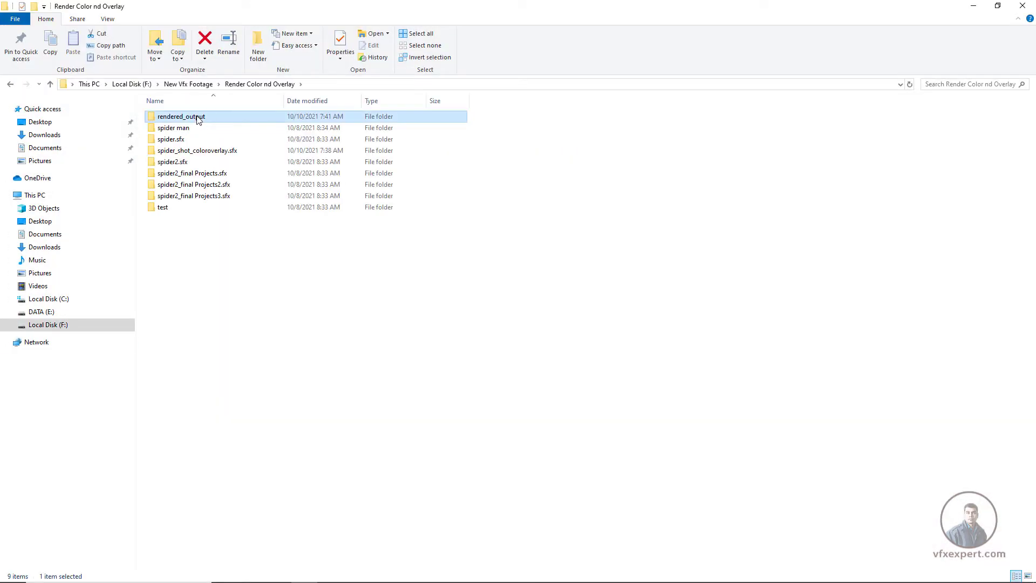
# Examine the rendered roto_output frames in the rendered_output folder in File Explorer, and return to Silhouette
pyautogui.doubleClick(197, 115)
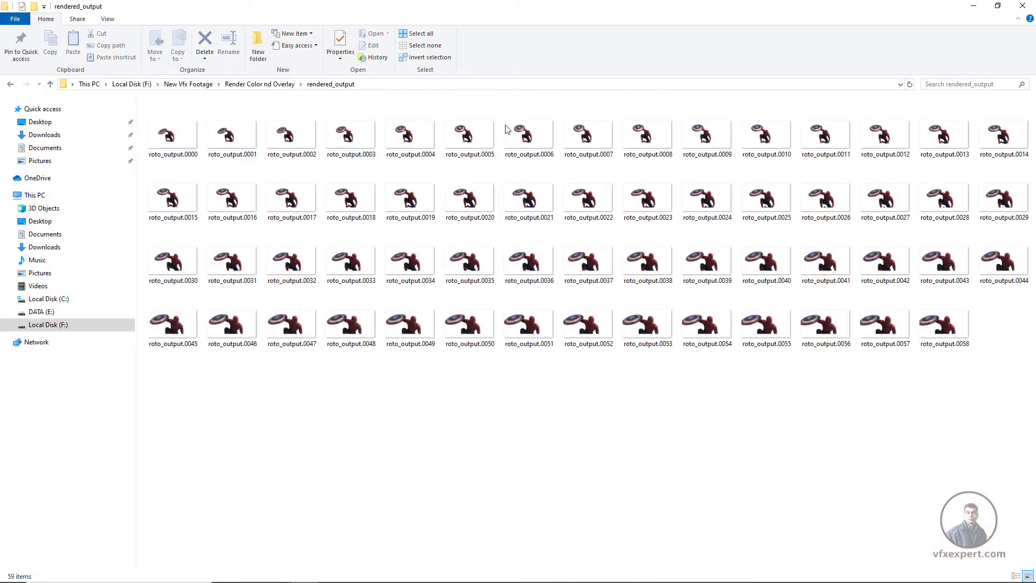
pyautogui.click(182, 134)
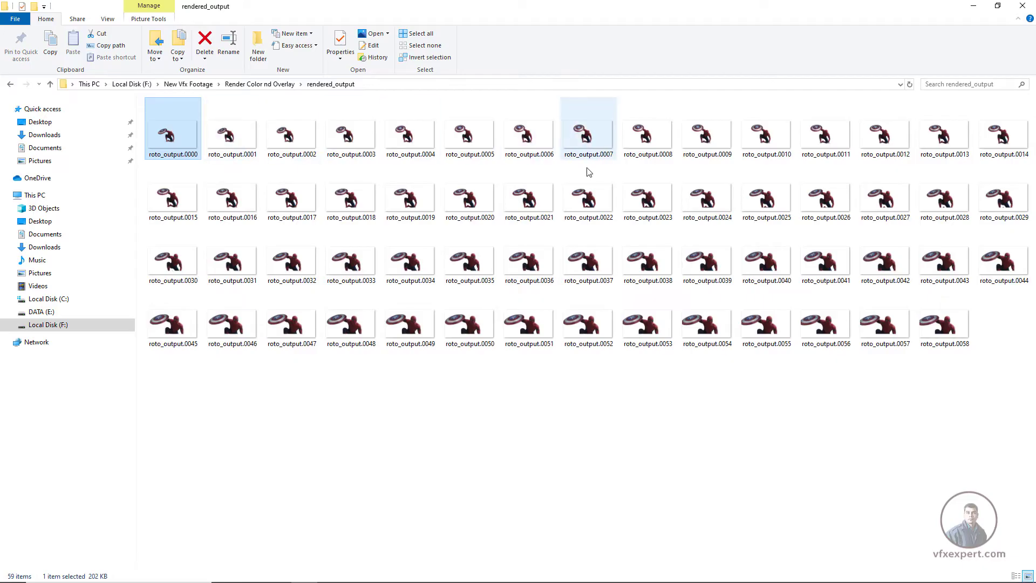
pyautogui.click(919, 102)
pyautogui.click(973, 6)
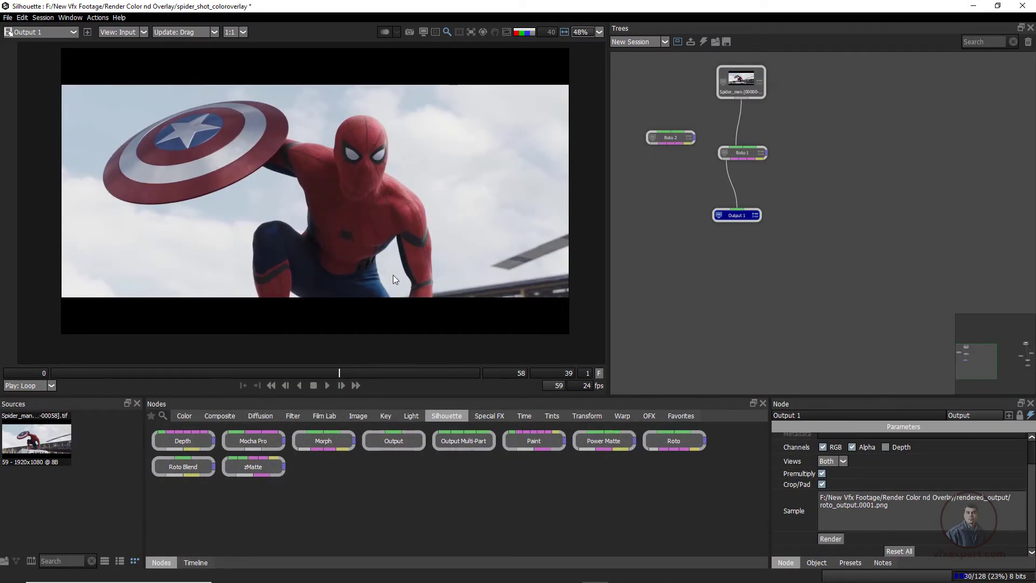
# Cycle the Output 1 viewer through the overlay and alpha matte back to the plain plate
pyautogui.press('a')
pyautogui.press('a')
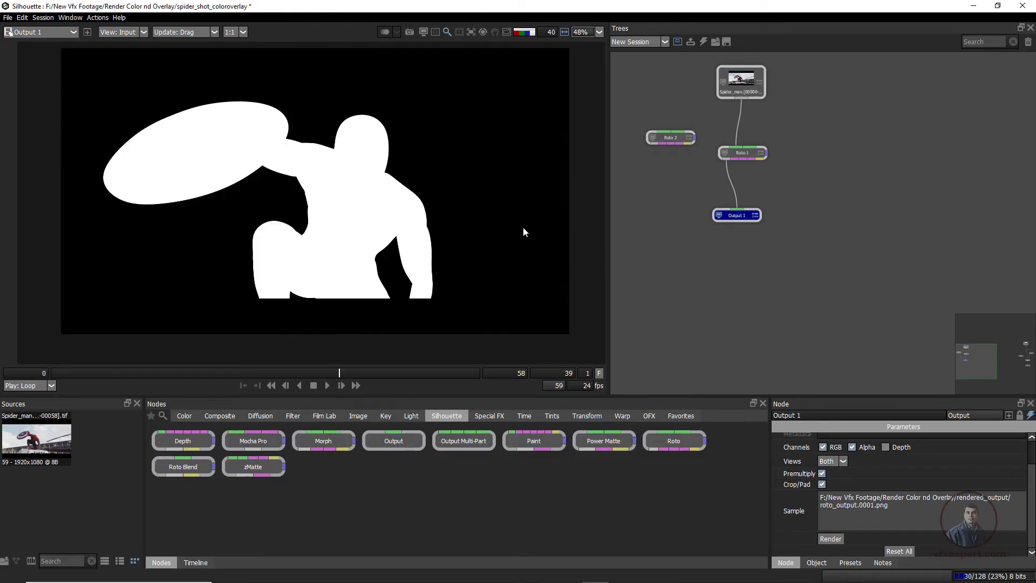
pyautogui.press('a')
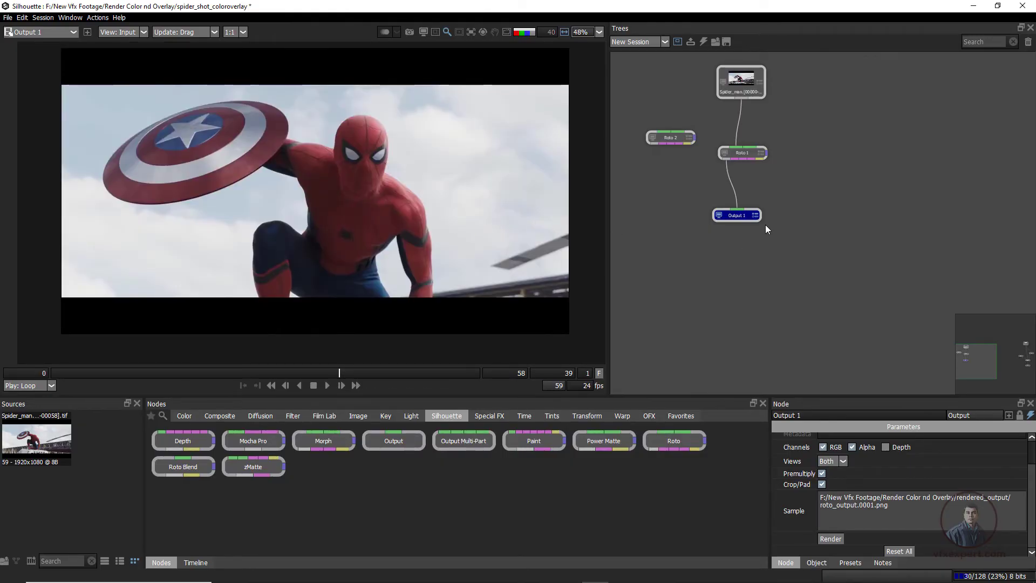
# Turn off the RGB channel and Premultiply for the Output 1 node
pyautogui.moveTo(766, 225); pyautogui.dragTo(762, 267)
pyautogui.scroll(3, 728, 249)
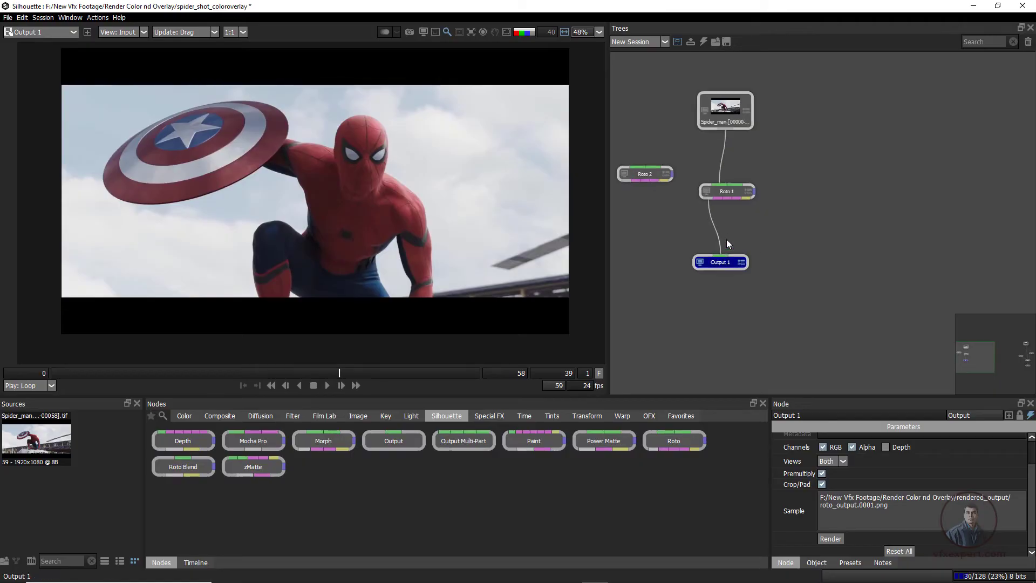
pyautogui.scroll(2, 880, 480)
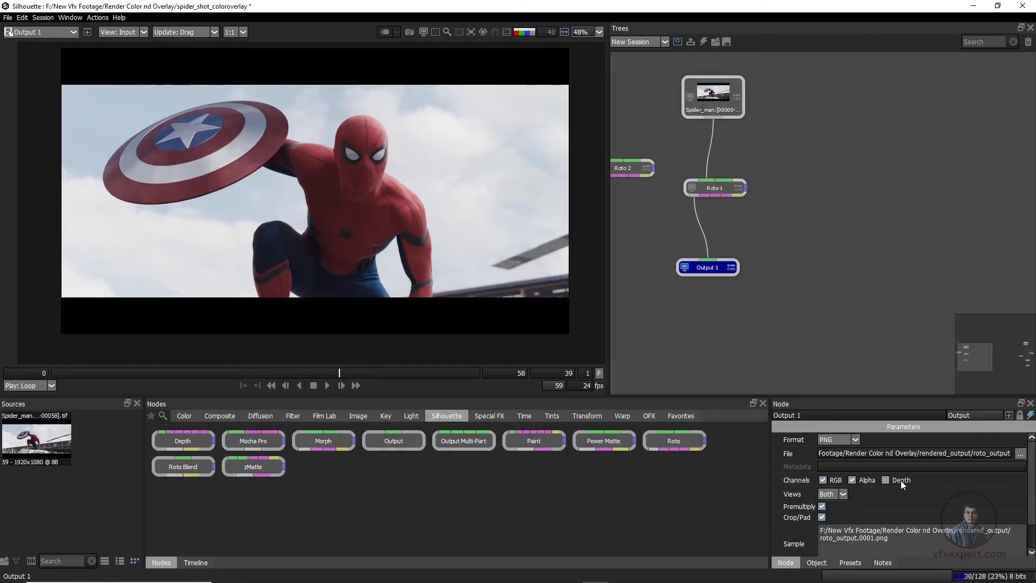
pyautogui.click(822, 481)
pyautogui.click(822, 507)
# Change Output 1's file name to alfa_output in the rendered_output folder
pyautogui.click(1020, 453)
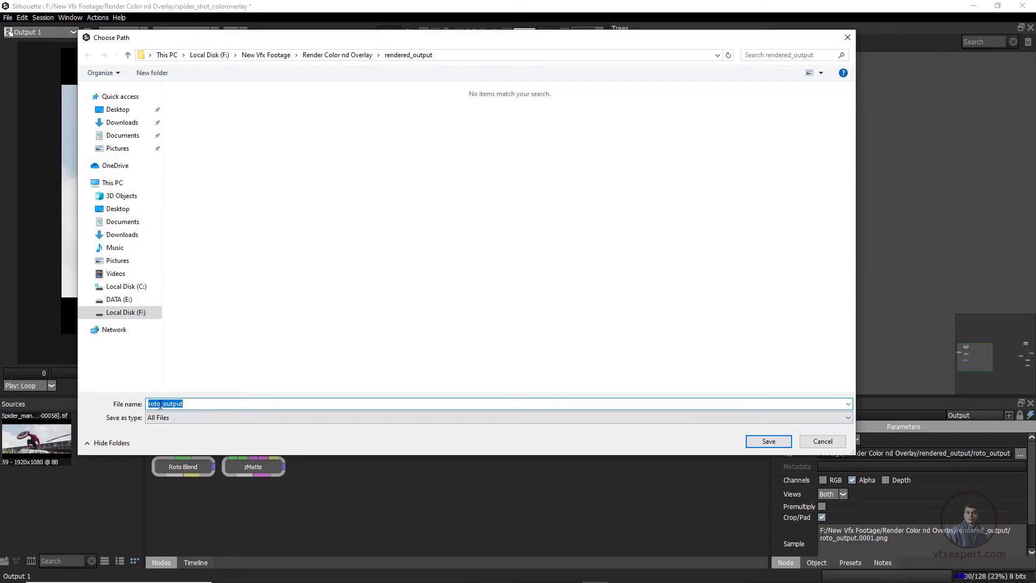
pyautogui.moveTo(161, 403); pyautogui.dragTo(148, 403)
pyautogui.write('alfa')
pyautogui.click(769, 441)
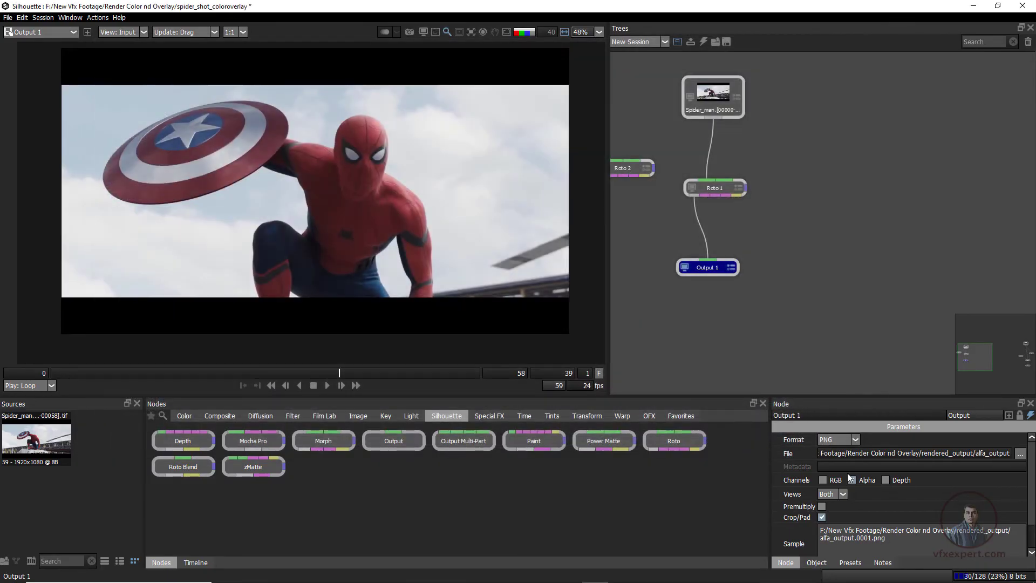
# Render Output 1 with only the Alpha channel over the work range and view the alfa_output frames in File Explorer
pyautogui.click(851, 479)
pyautogui.scroll(-2, 901, 495)
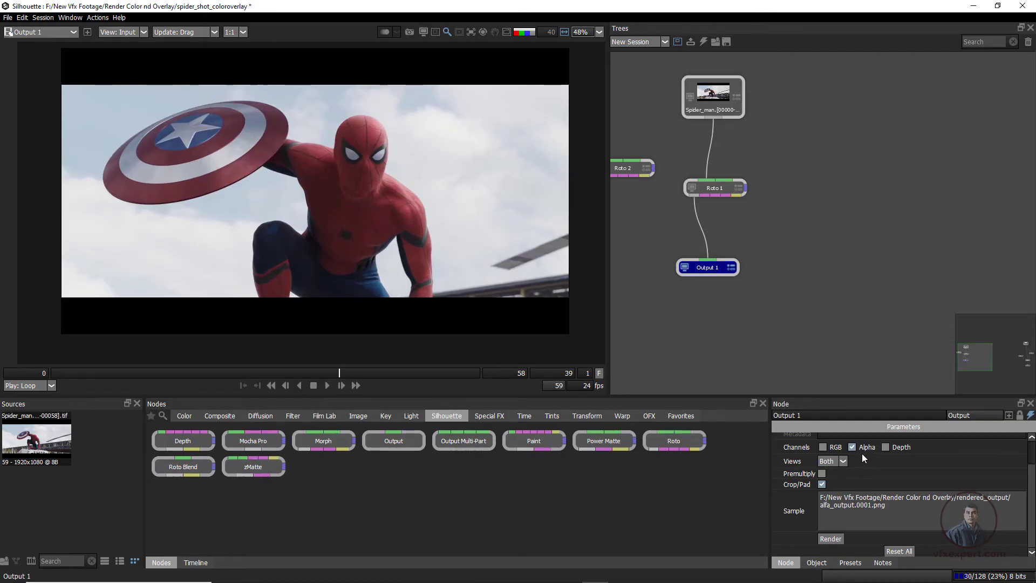
pyautogui.click(829, 538)
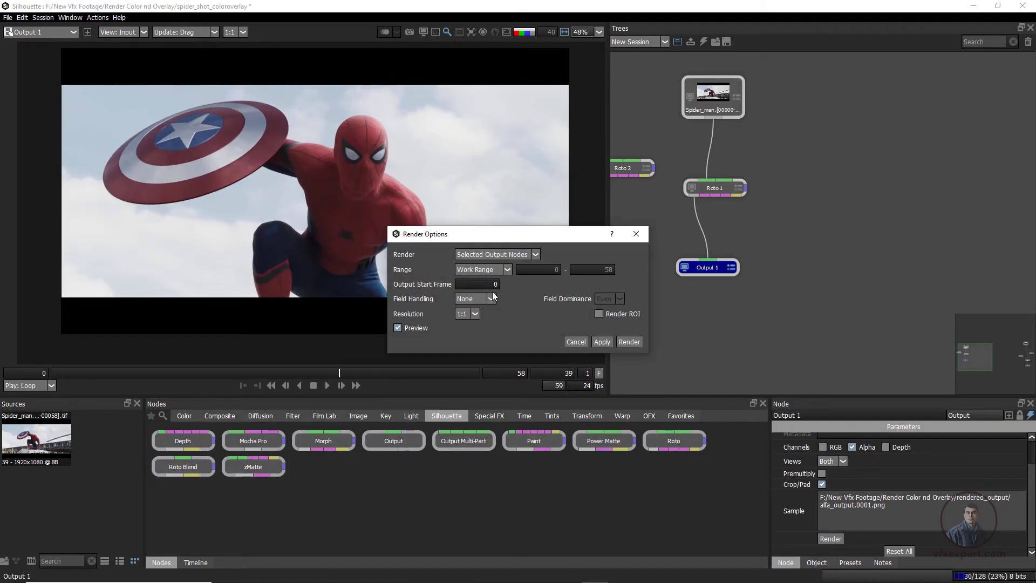
pyautogui.click(629, 341)
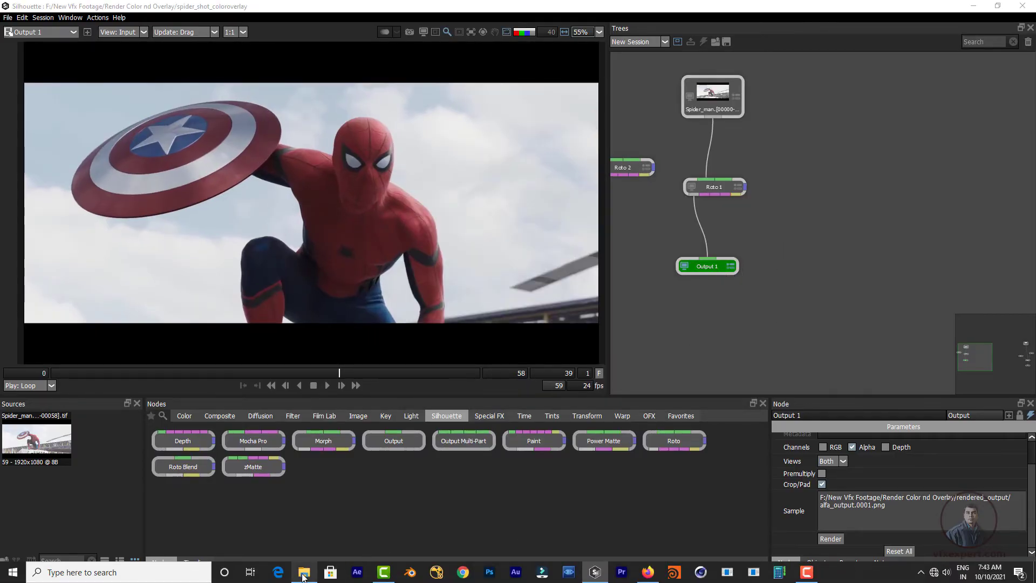
pyautogui.click(304, 578)
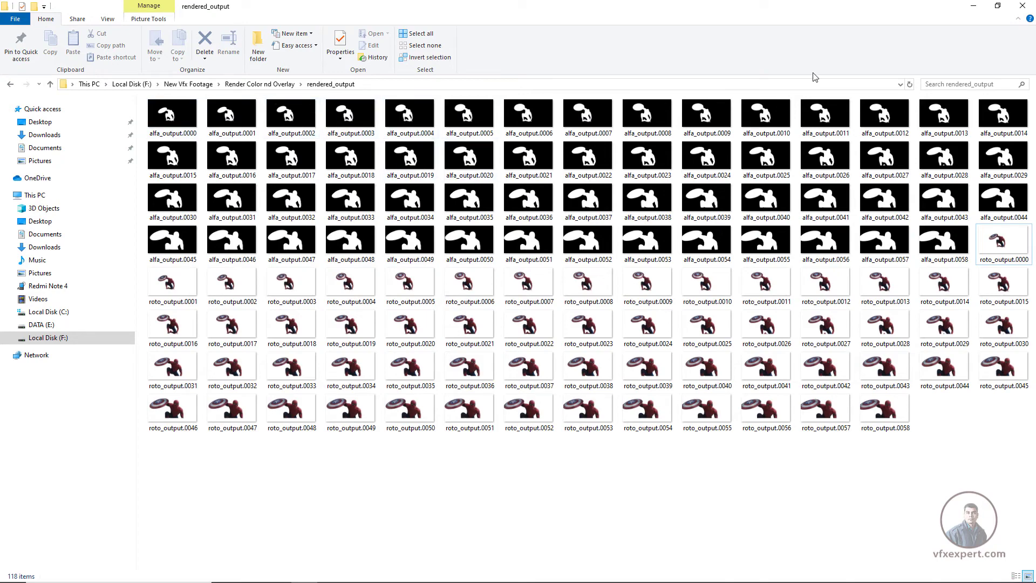
# Return to Silhouette and cycle the Output 1 viewer through the color overlay and alpha matte to the plain plate
pyautogui.click(974, 6)
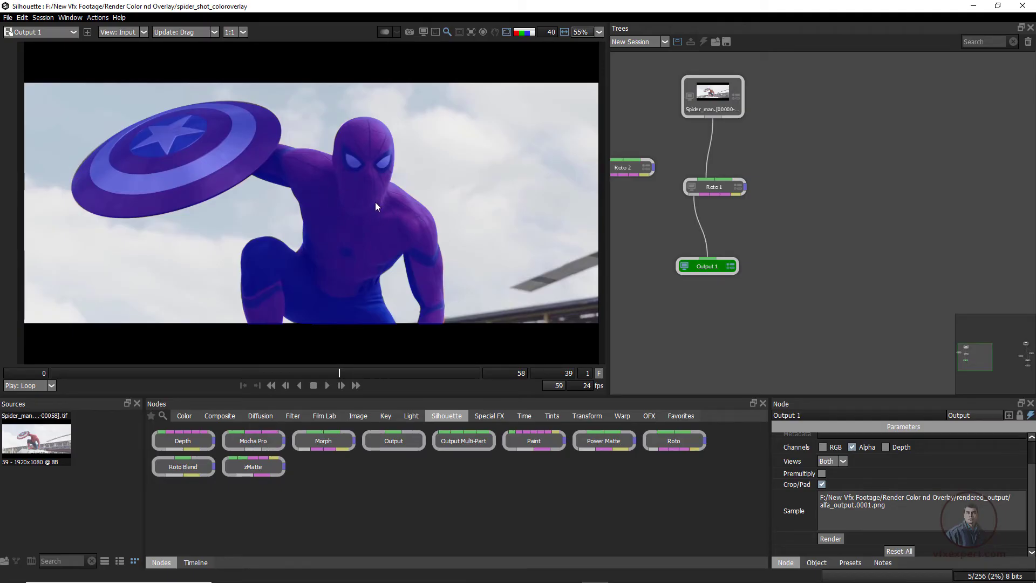
pyautogui.press('a')
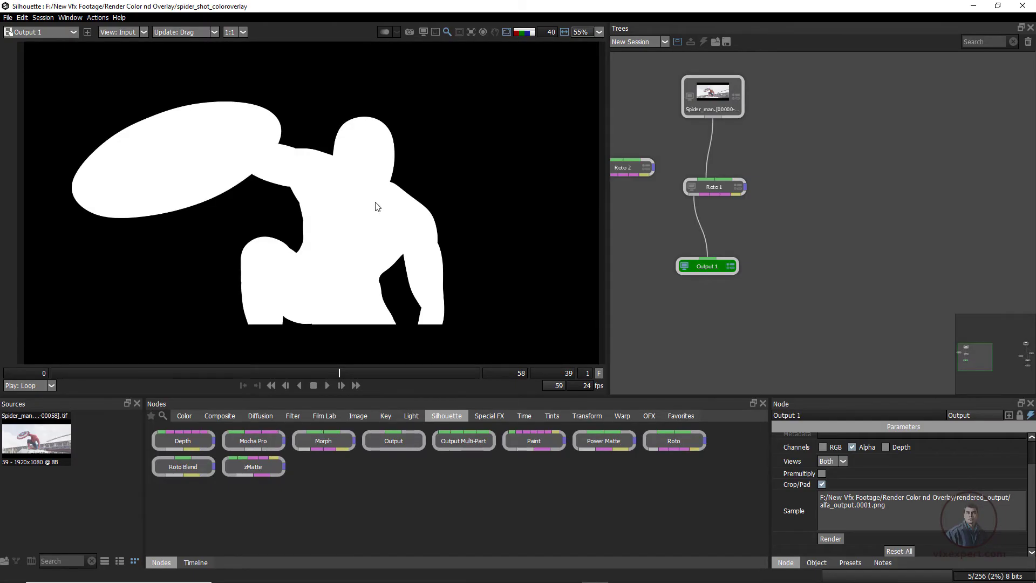
pyautogui.press('a')
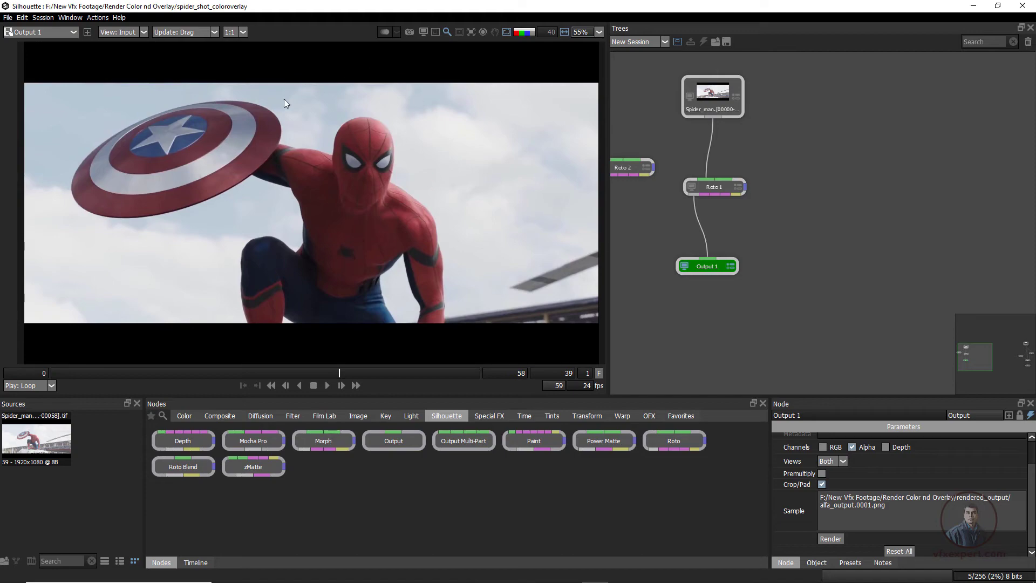
# Add a Composite node and a Color node to the tree, placing the Color node above the Composite node beside Roto 1
pyautogui.moveTo(828, 171); pyautogui.dragTo(827, 231)
pyautogui.moveTo(728, 165); pyautogui.dragTo(732, 151)
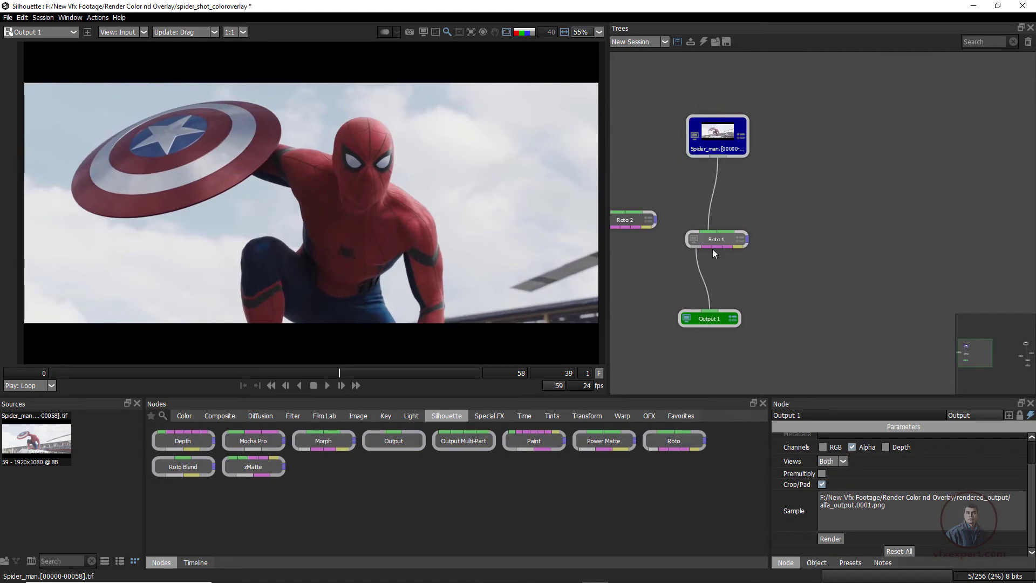
pyautogui.click(215, 418)
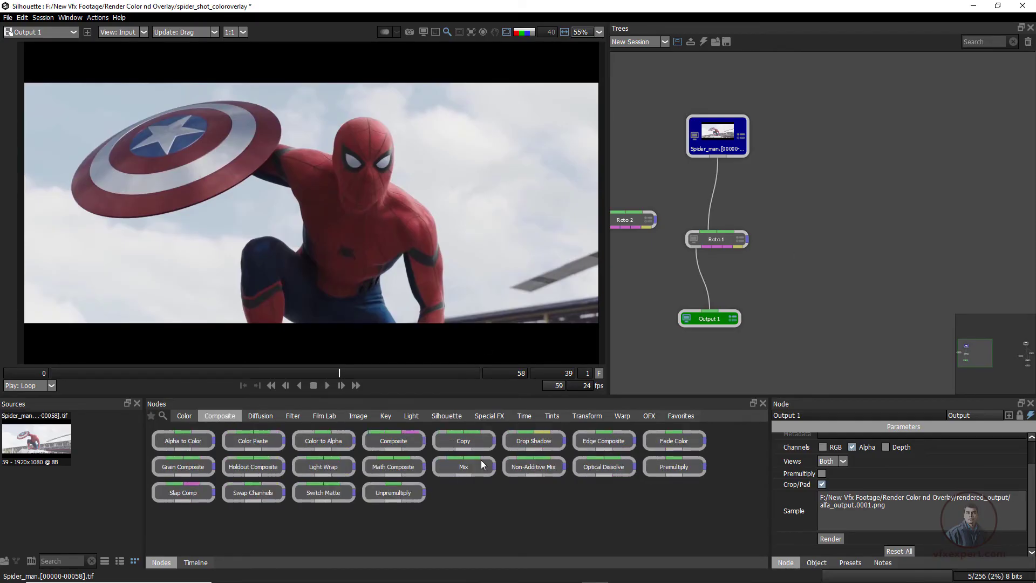
pyautogui.moveTo(398, 441); pyautogui.dragTo(850, 250)
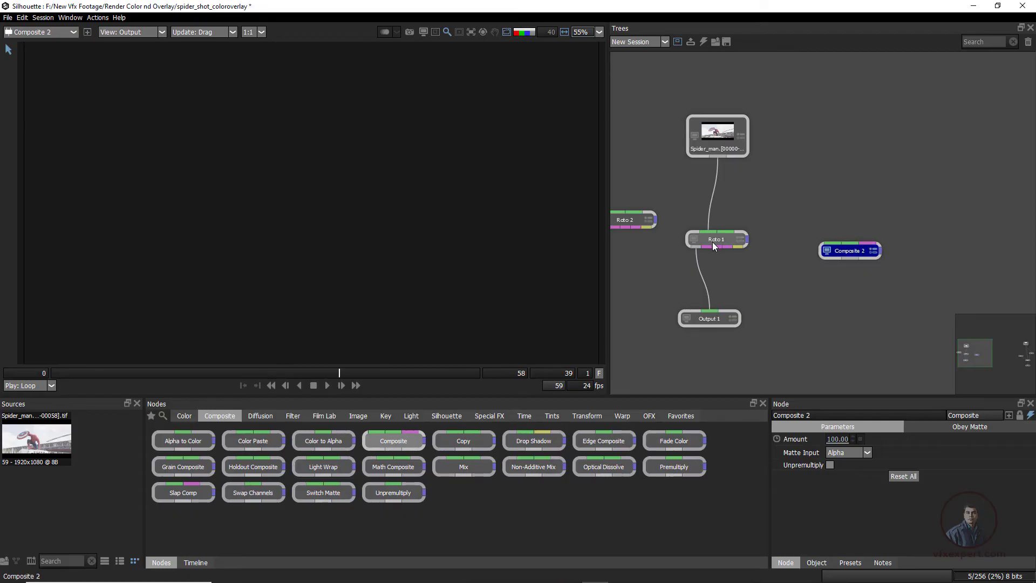
pyautogui.click(361, 416)
pyautogui.moveTo(253, 444); pyautogui.dragTo(906, 216)
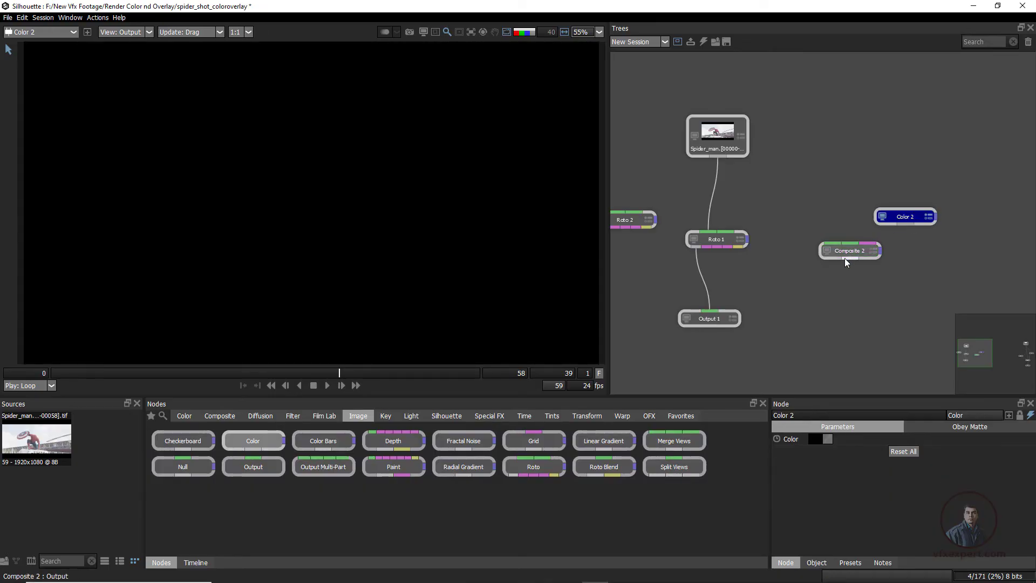
pyautogui.moveTo(850, 255); pyautogui.dragTo(802, 273)
pyautogui.moveTo(904, 218); pyautogui.dragTo(877, 226)
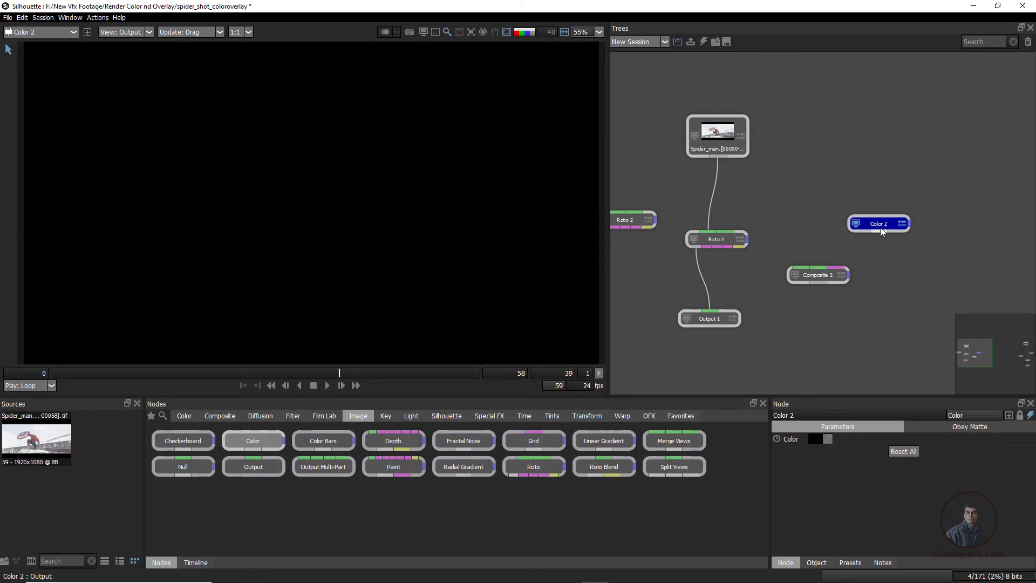
# Set the Color 2 node's color to blue (#0000ff) and shift the node slightly upward
pyautogui.click(818, 439)
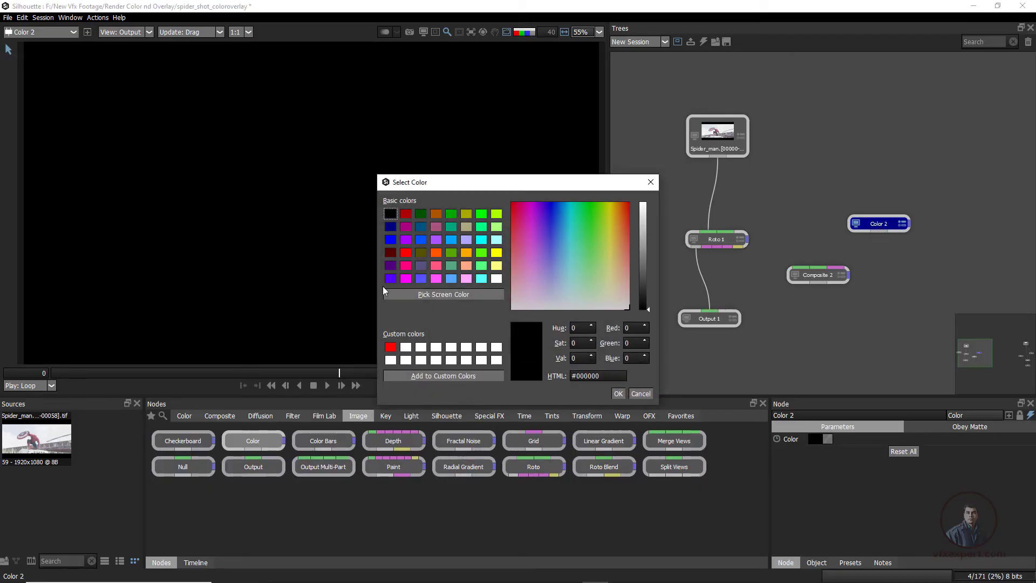
pyautogui.click(394, 244)
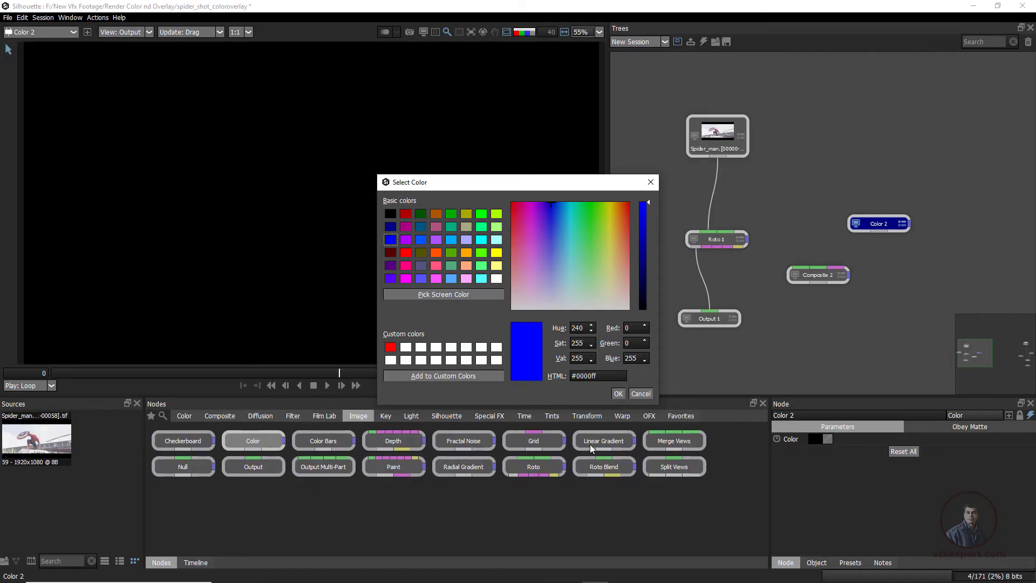
pyautogui.click(619, 393)
pyautogui.moveTo(888, 228); pyautogui.dragTo(887, 219)
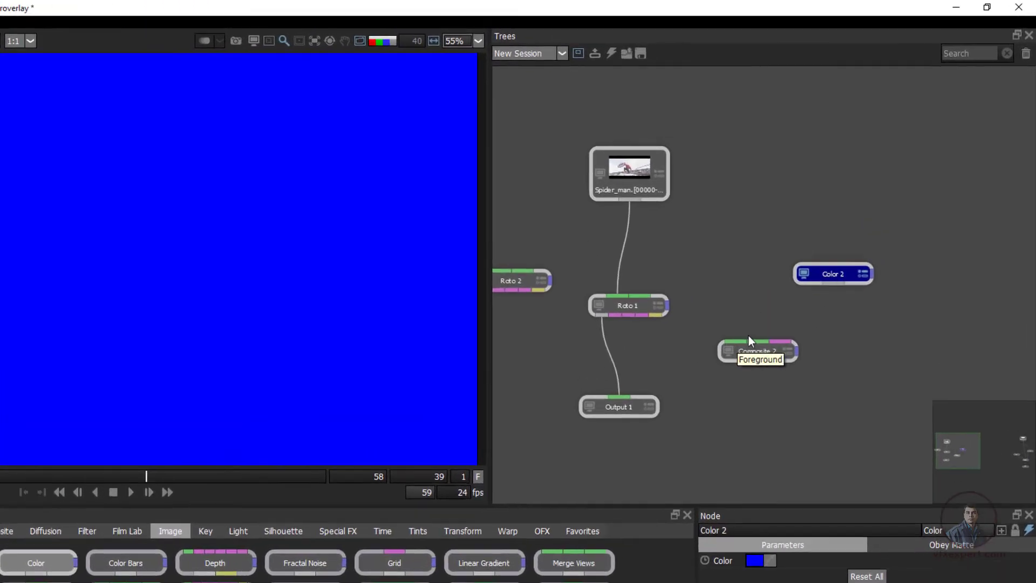
# Connect Color 2 to Composite 2's Foreground input, the Spider_man source to its second input and Roto 1's output to its matte input
pyautogui.moveTo(791, 332); pyautogui.dragTo(707, 377)
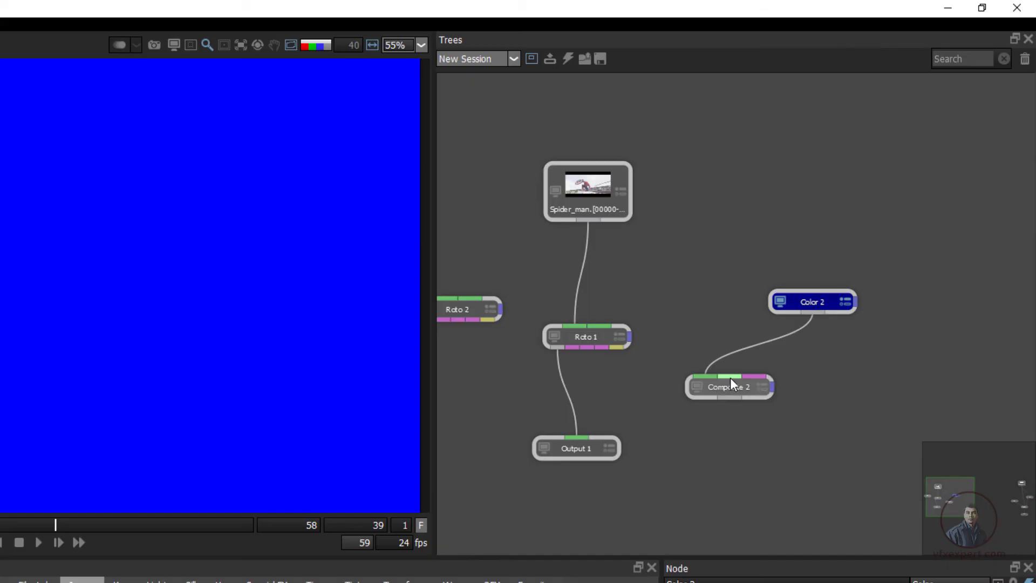
pyautogui.click(600, 196)
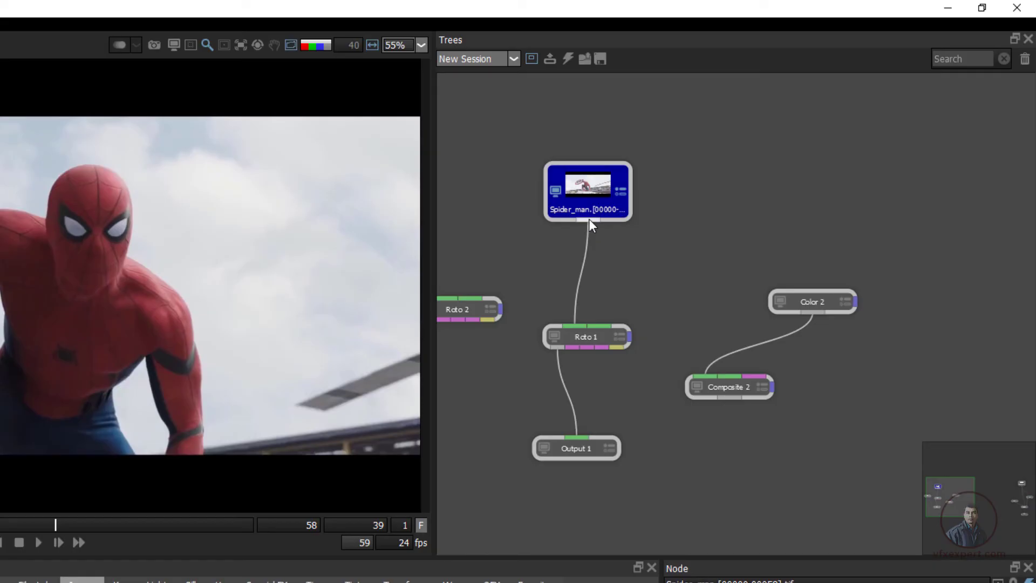
pyautogui.moveTo(589, 219); pyautogui.dragTo(727, 373)
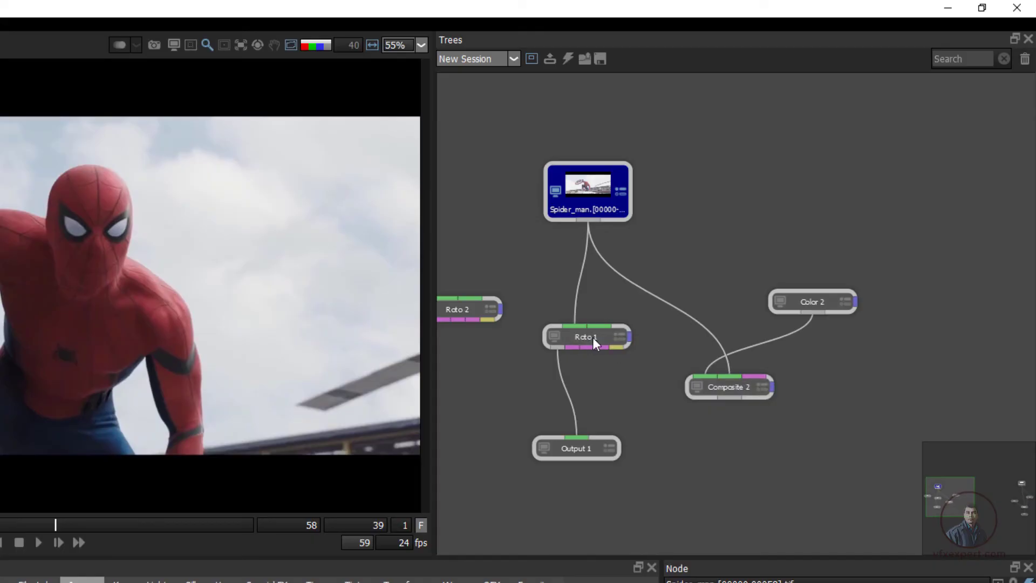
pyautogui.moveTo(556, 347); pyautogui.dragTo(716, 406)
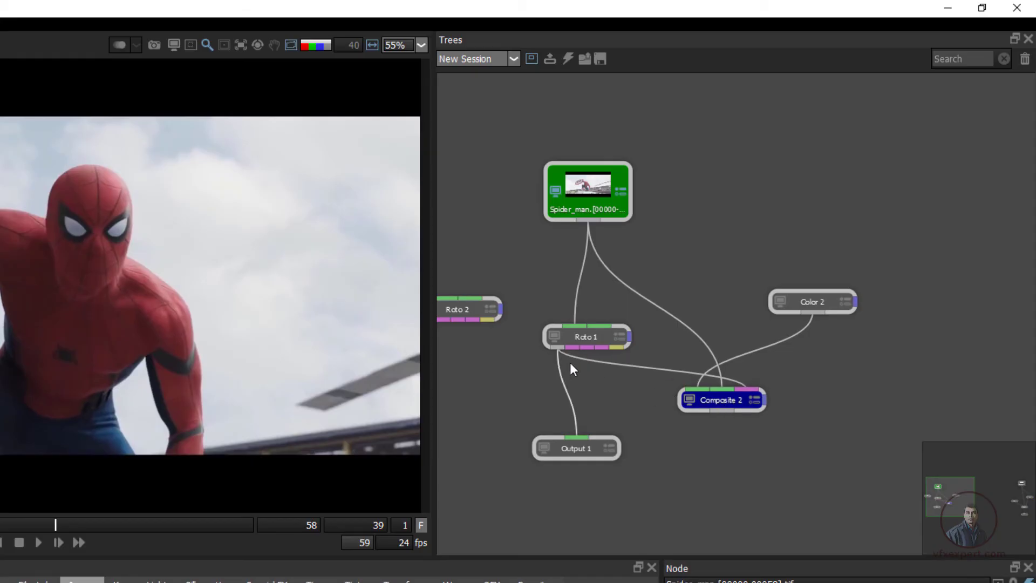
# Rewire Output 1's input from Roto 1 to Composite 2, place Output 1 below Composite 2 and view it
pyautogui.moveTo(577, 436); pyautogui.dragTo(704, 406)
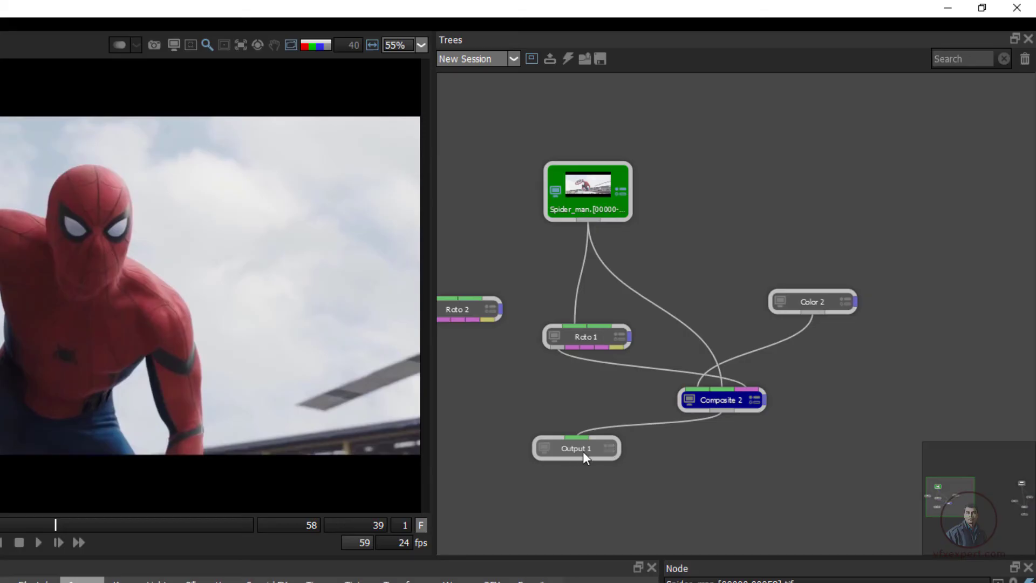
pyautogui.moveTo(583, 451); pyautogui.dragTo(729, 480)
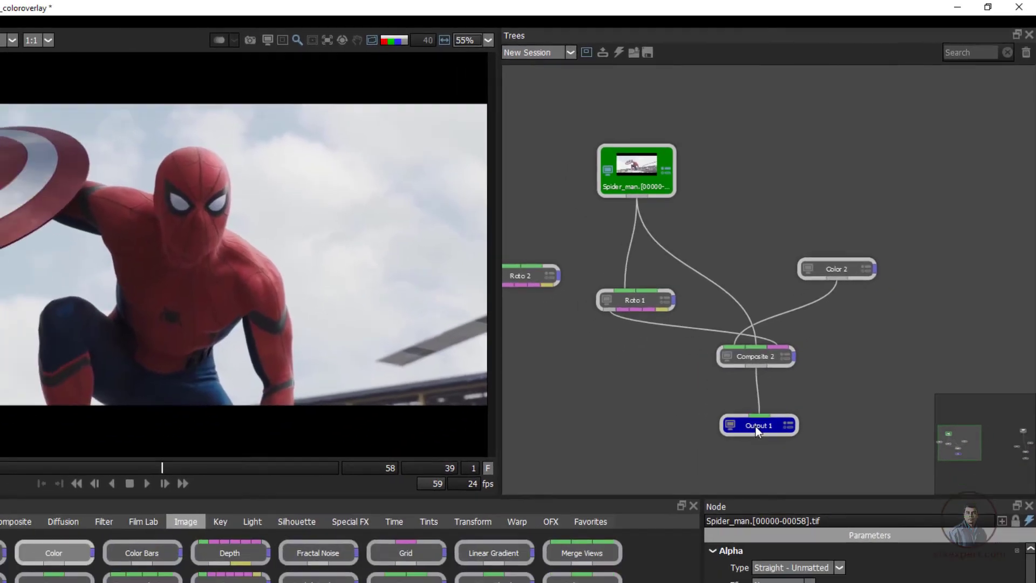
pyautogui.doubleClick(757, 427)
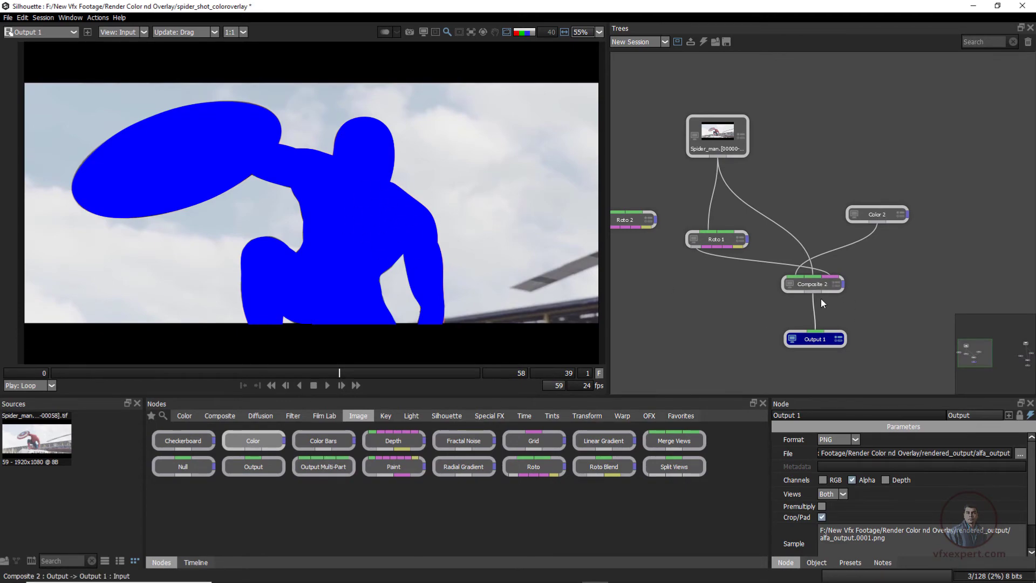
# Lower the Composite 2 node's Amount to 30, then adjust it to 39
pyautogui.click(814, 284)
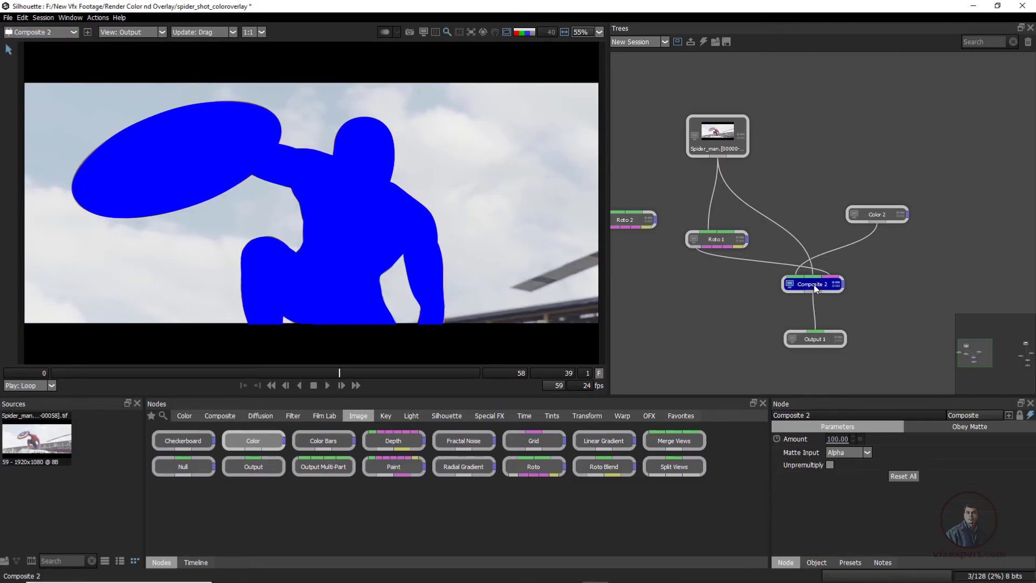
pyautogui.click(838, 439)
pyautogui.click(849, 454)
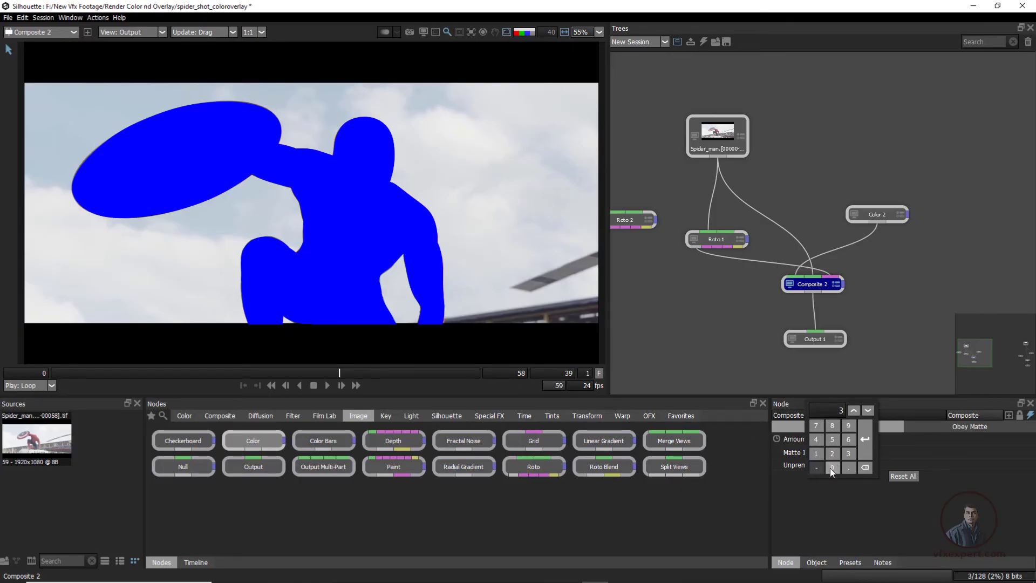
pyautogui.click(833, 468)
pyautogui.click(866, 439)
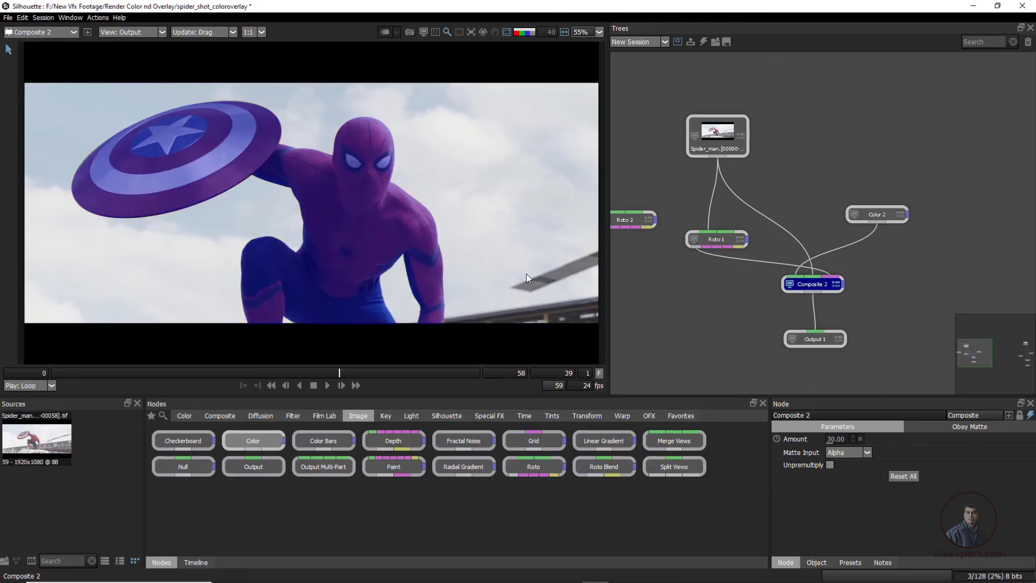
pyautogui.moveTo(837, 442); pyautogui.dragTo(838, 441)
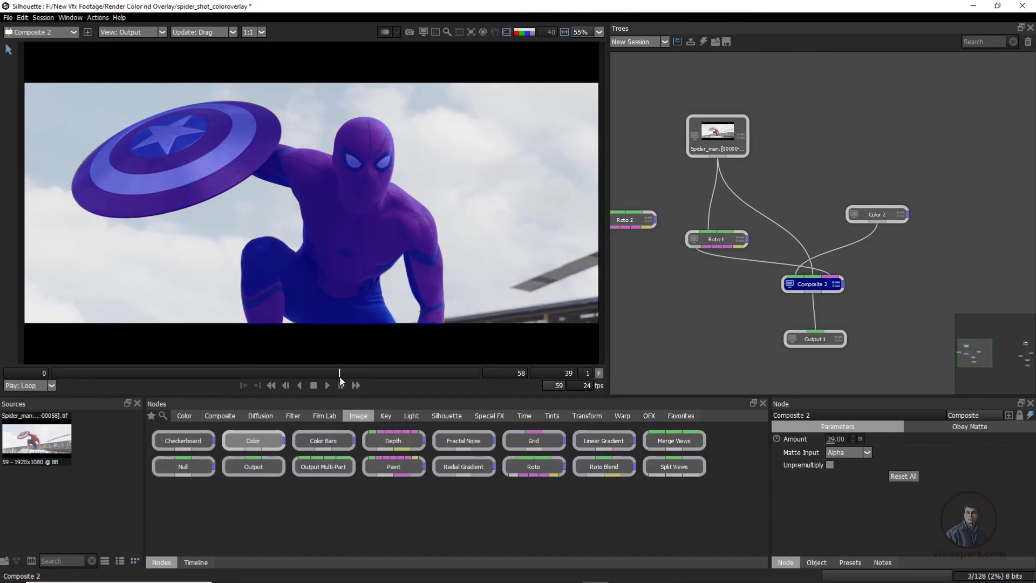
# Compare the blue overlay at frame 55 with the source plate and with the roto showreel open in the browser
pyautogui.moveTo(346, 380); pyautogui.dragTo(454, 383)
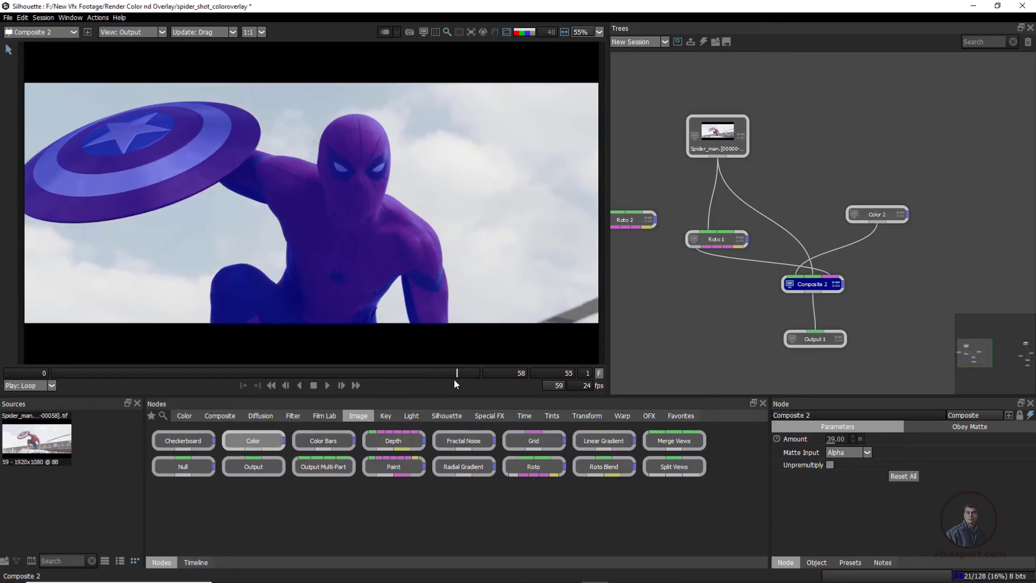
pyautogui.click(727, 134)
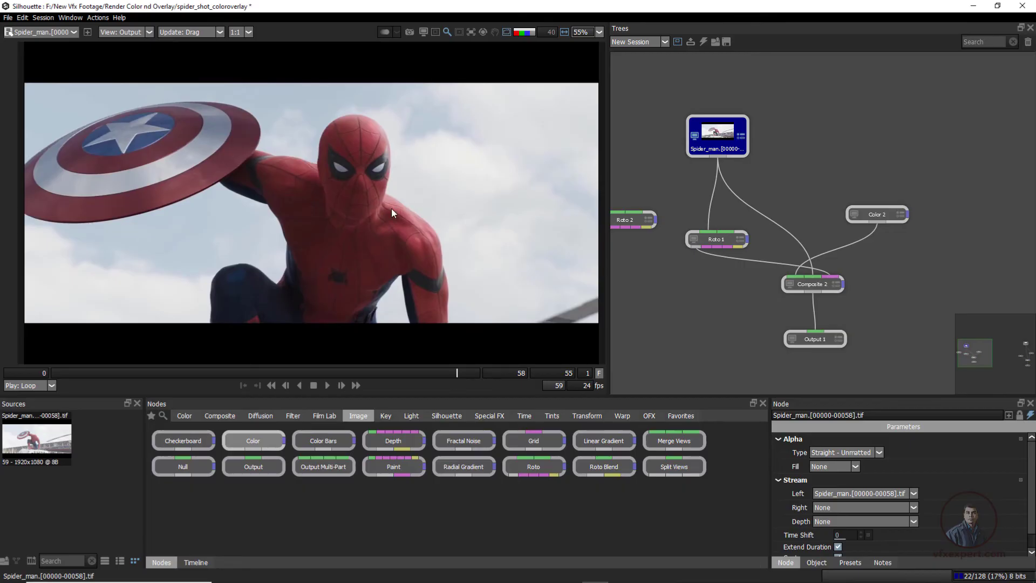
pyautogui.click(815, 339)
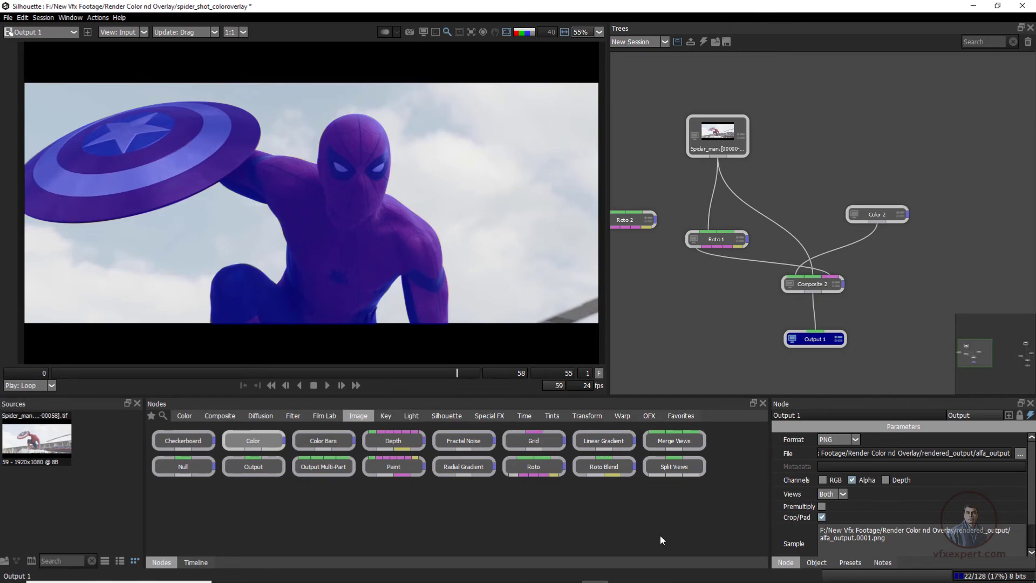
pyautogui.click(642, 576)
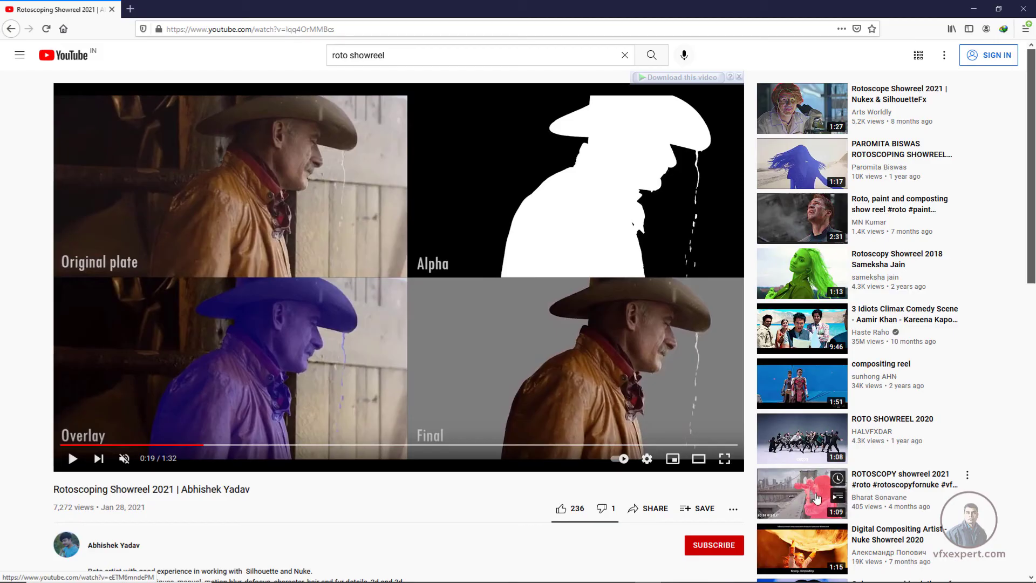
pyautogui.click(974, 9)
# Try bright green as the Color 2 node's color and check the overlay through Output 1 back to frame 26
pyautogui.click(882, 214)
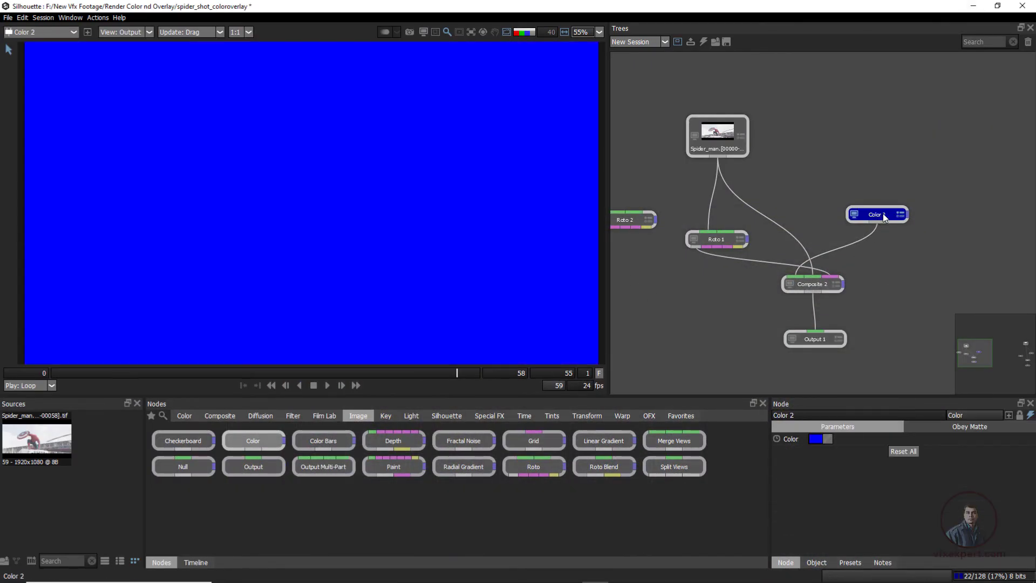
pyautogui.click(820, 439)
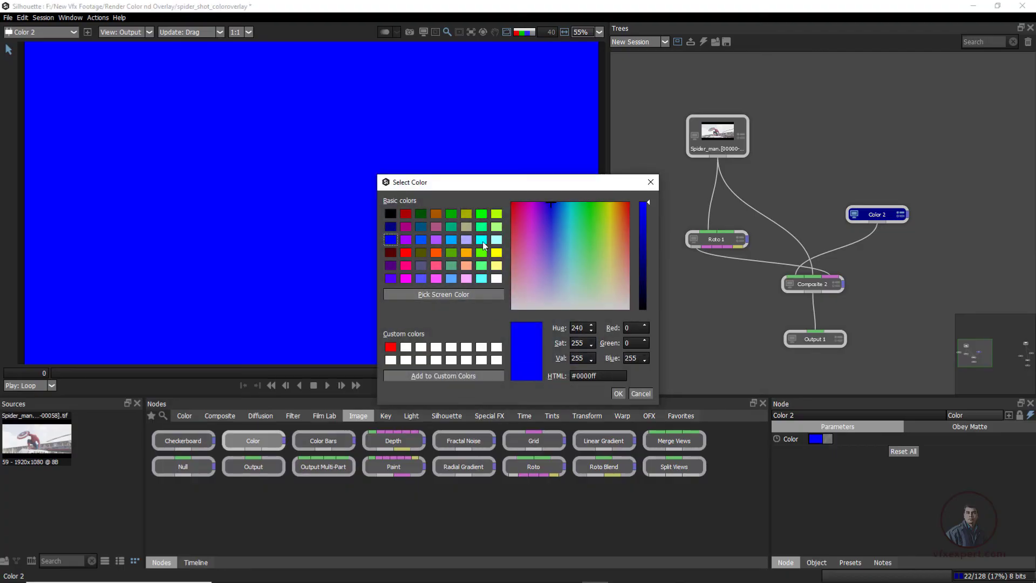
pyautogui.click(481, 214)
pyautogui.click(618, 393)
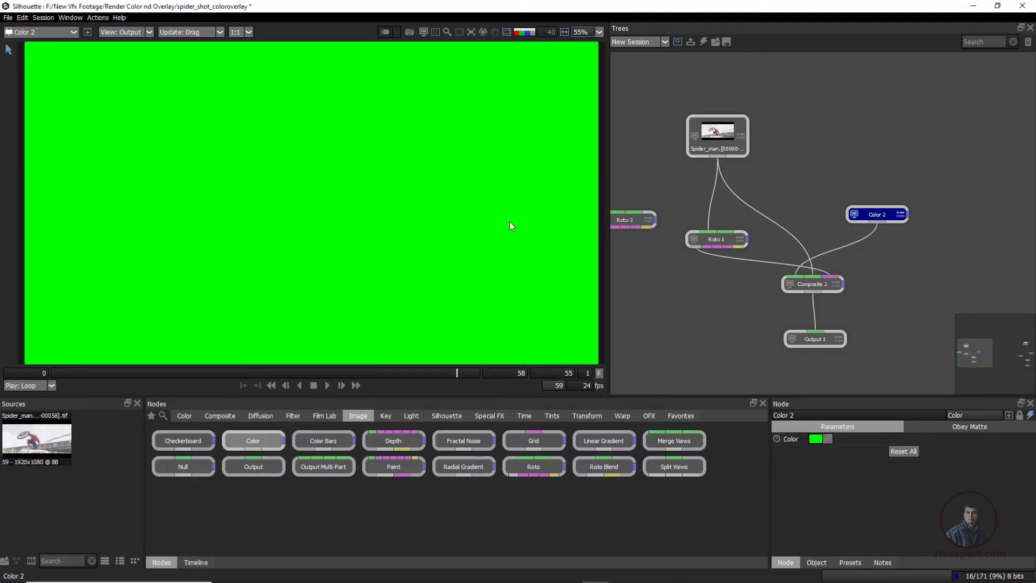
pyautogui.click(818, 339)
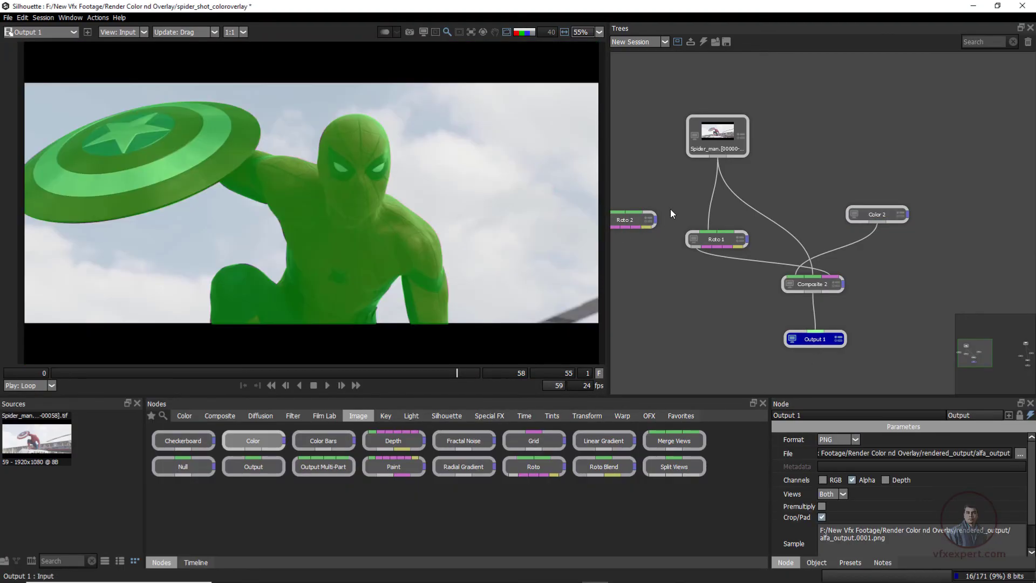
pyautogui.moveTo(453, 373); pyautogui.dragTo(244, 373)
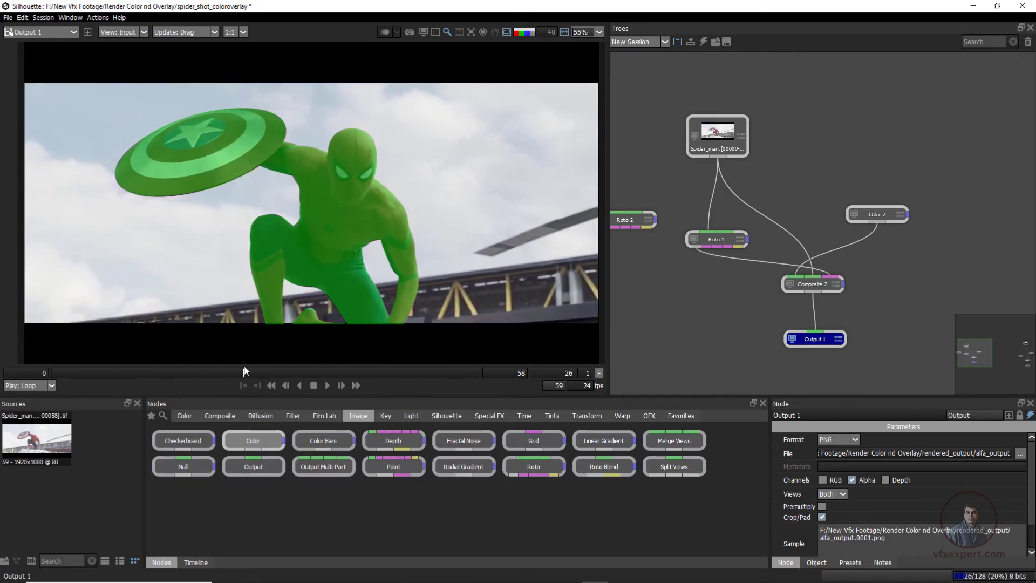
# Set the Color 2 node's color back to blue (#0000ff) and view the overlay through Output 1
pyautogui.click(883, 213)
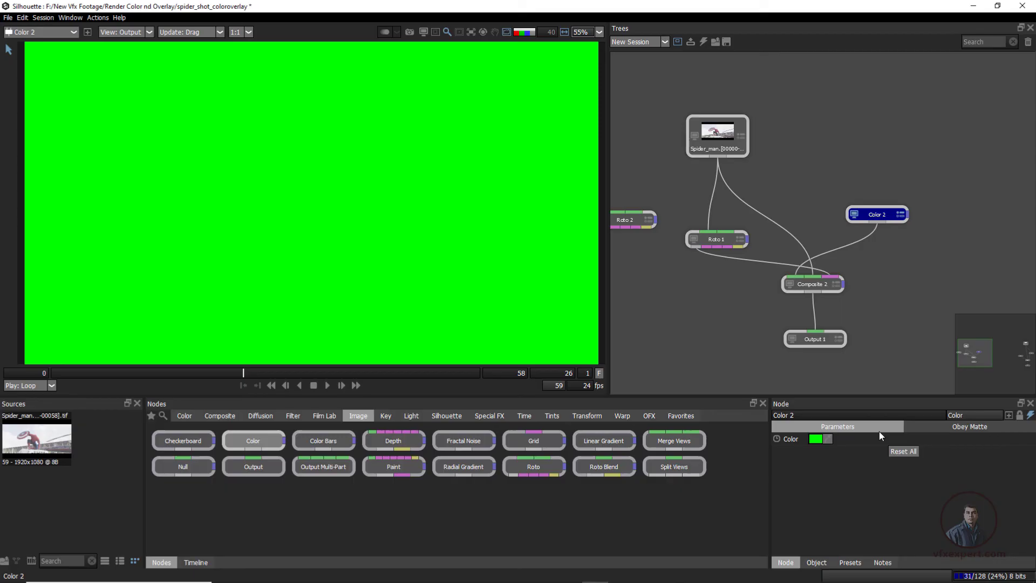
pyautogui.click(816, 439)
pyautogui.click(390, 239)
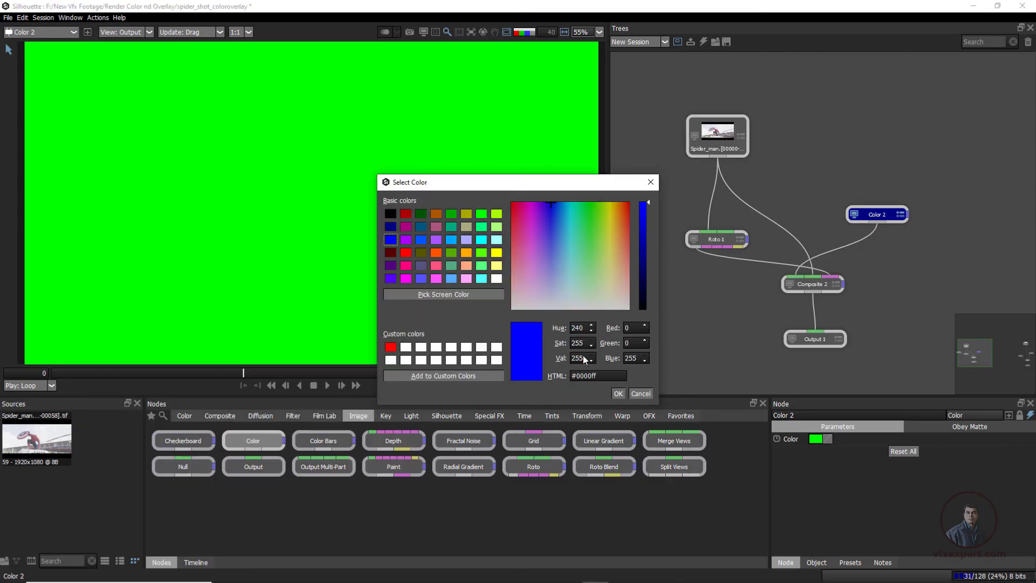
pyautogui.click(619, 393)
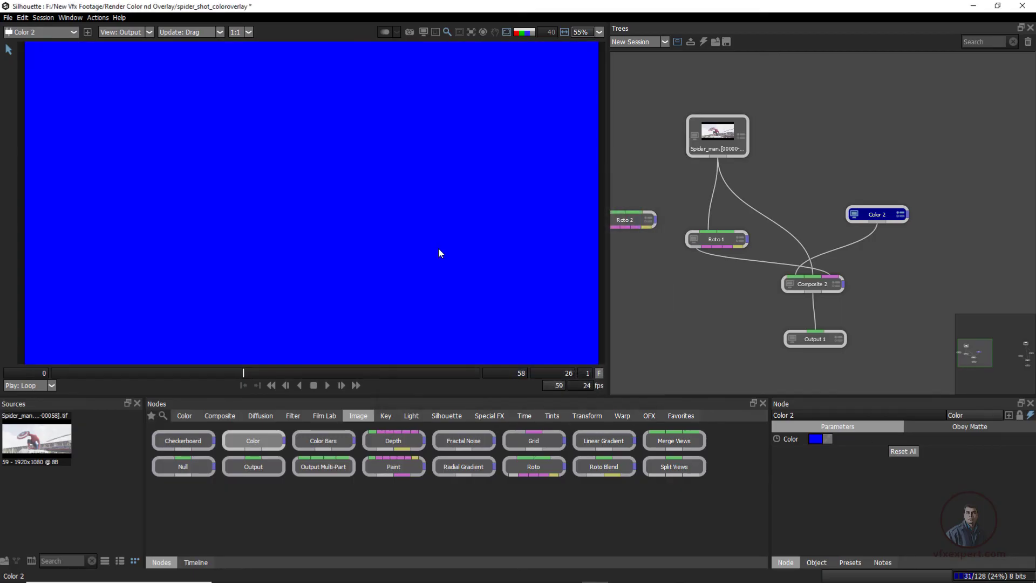
pyautogui.click(818, 340)
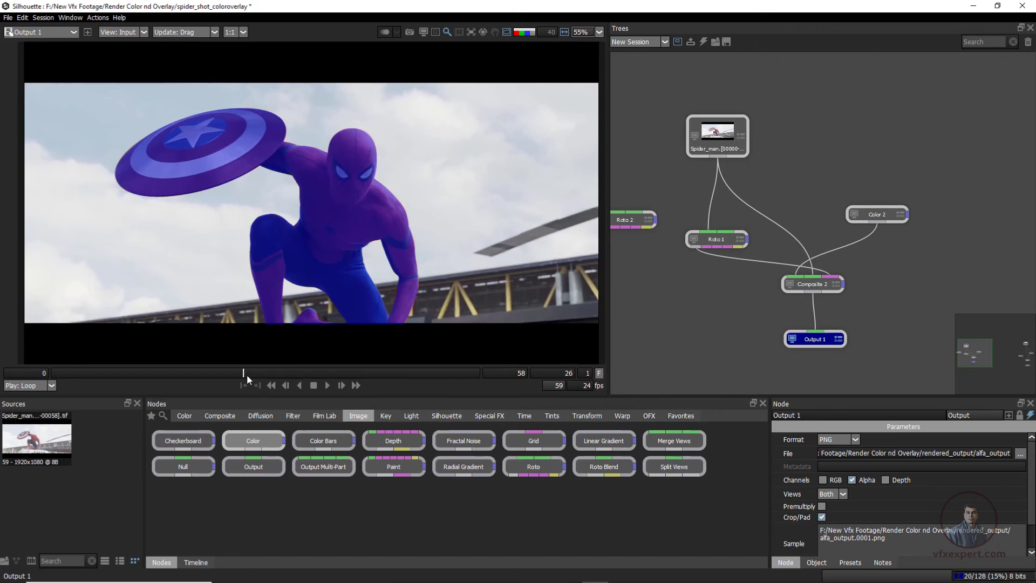
# Check the blue overlay across the shot and set Output 1's file name to overlay_output in the rendered_output folder
pyautogui.moveTo(247, 375); pyautogui.dragTo(474, 373)
pyautogui.moveTo(473, 370); pyautogui.dragTo(331, 375)
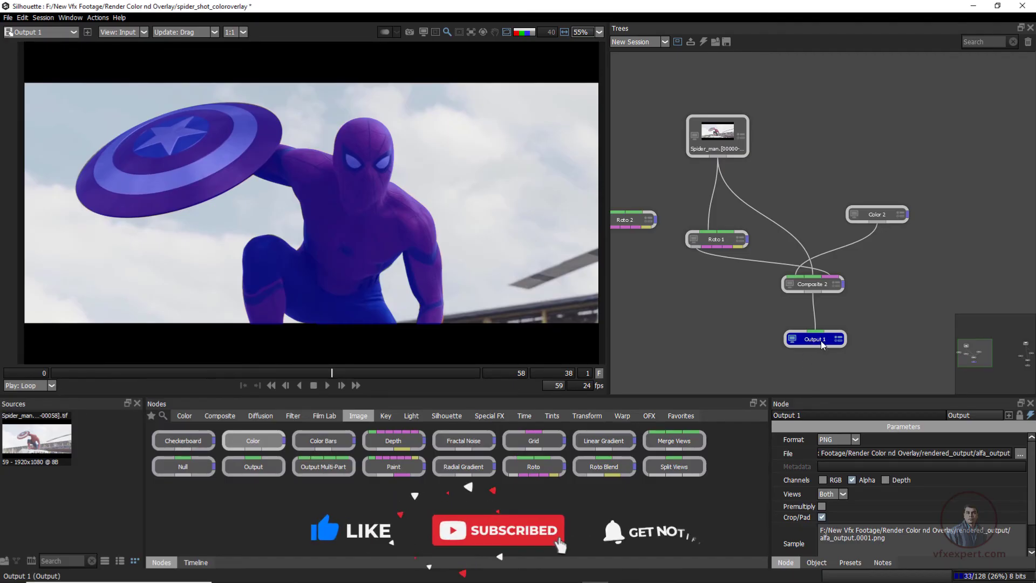
pyautogui.click(1020, 454)
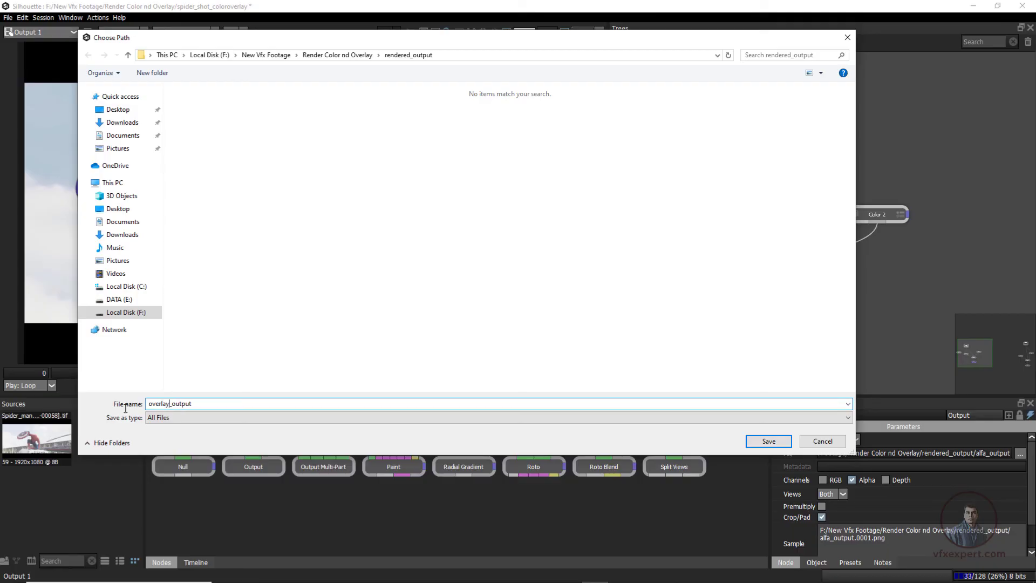
pyautogui.click(763, 443)
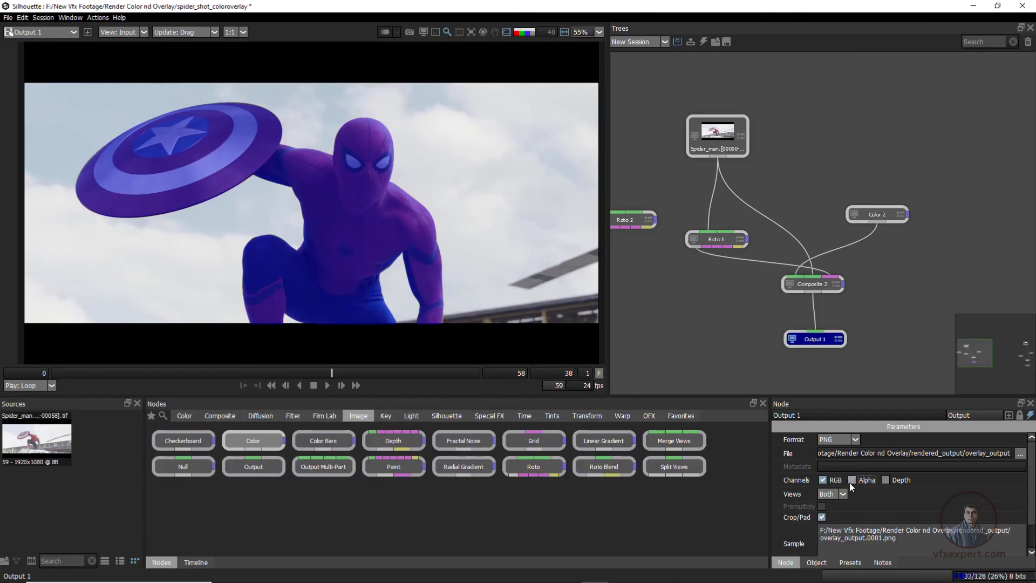
# Switch Output 1's channels from Alpha to RGB and render the selected output node over the work range 0–58
pyautogui.scroll(-1, 853, 545)
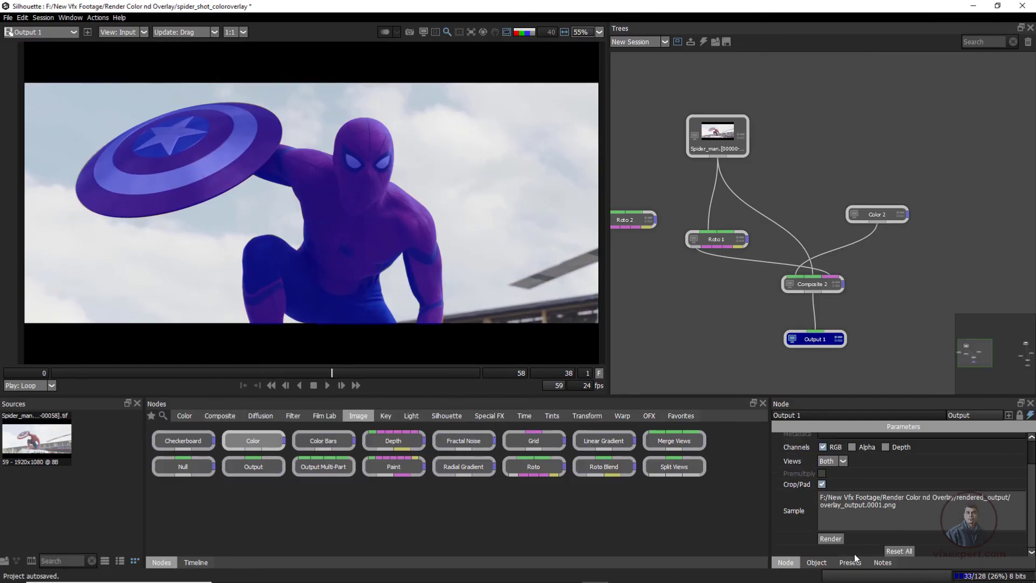
pyautogui.click(830, 539)
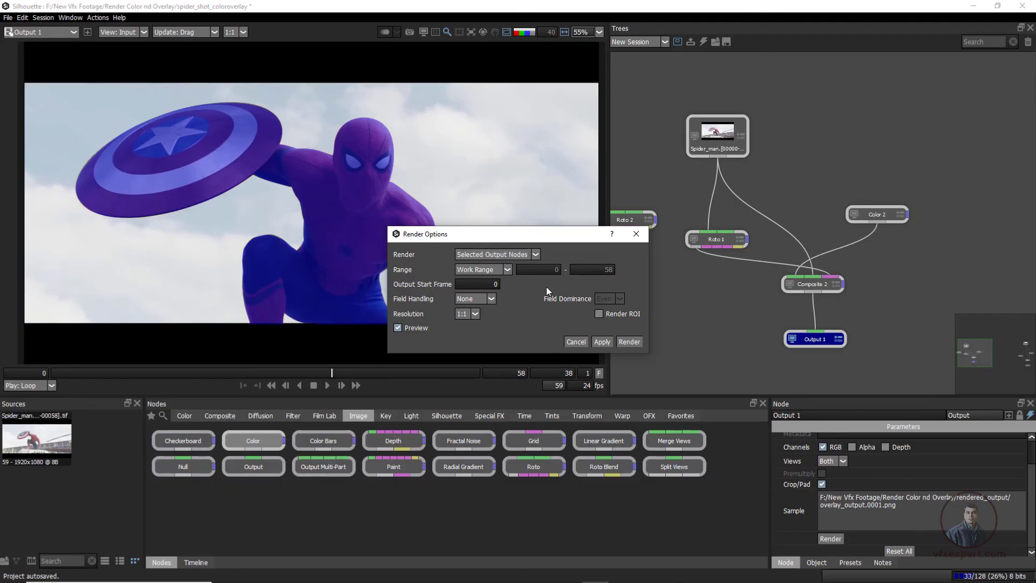
pyautogui.click(630, 342)
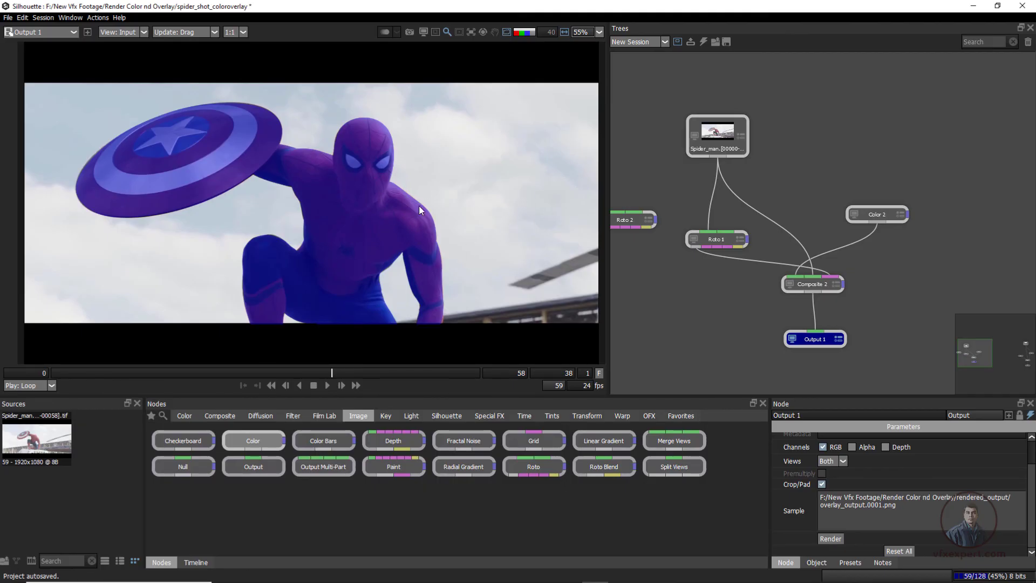
# Inspect the rendered alfa_output, overlay_output and roto_output sequences in the rendered_output folder, and return to Silhouette
pyautogui.click(292, 572)
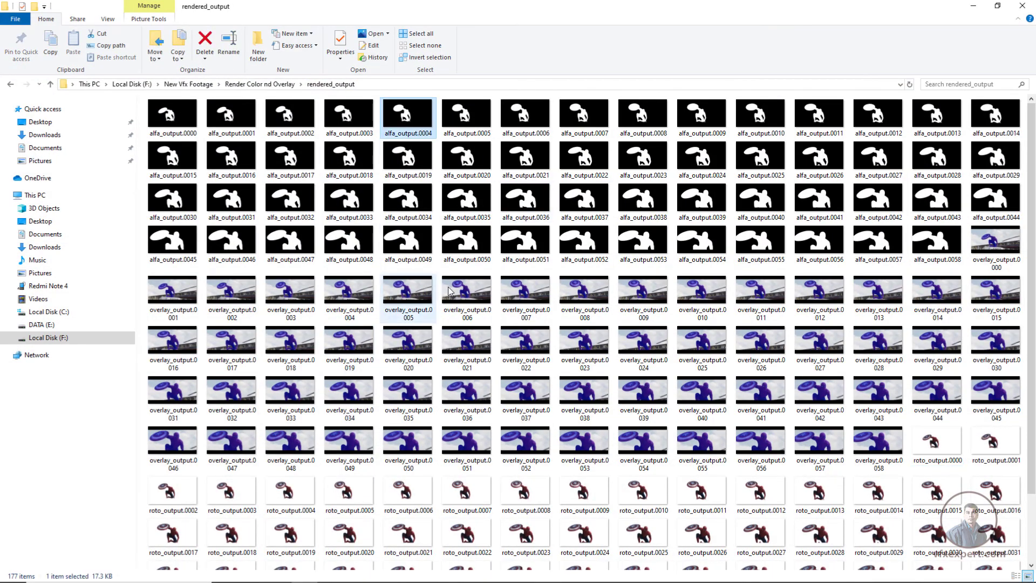
pyautogui.click(448, 308)
pyautogui.click(426, 491)
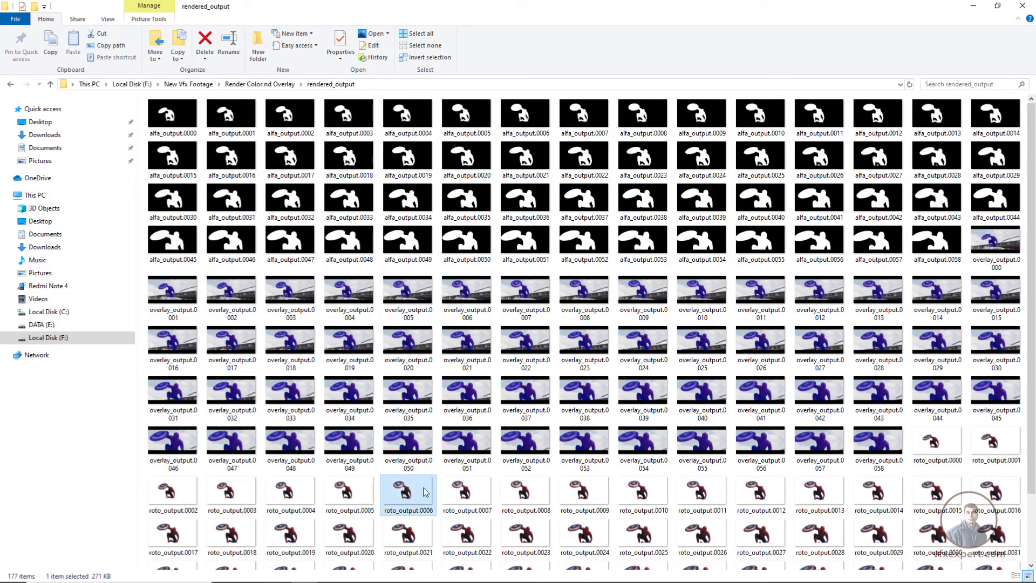
pyautogui.click(974, 7)
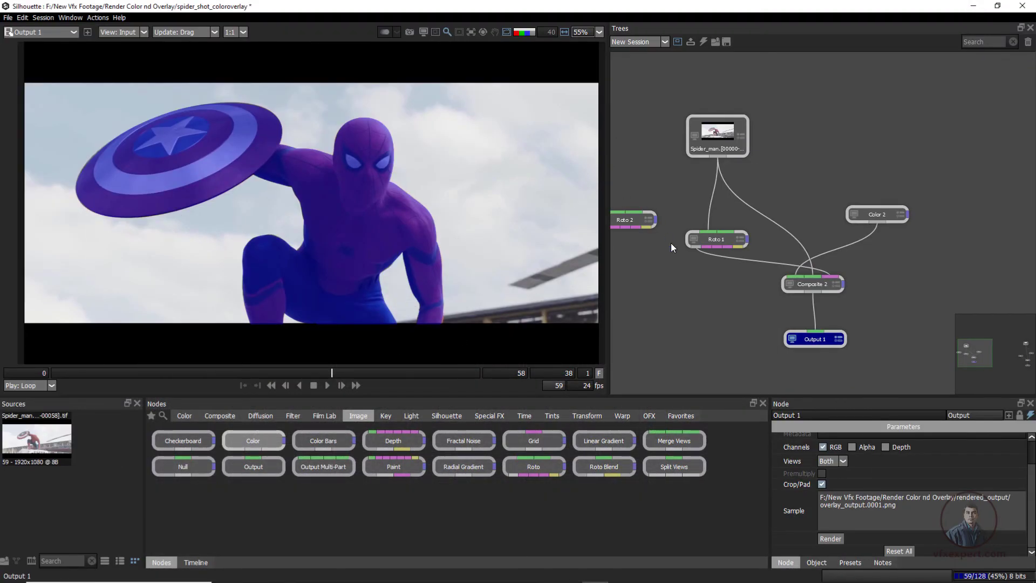
# Move the Spider_man source node away from the Roto nodes and view its plate back at frame 4
pyautogui.moveTo(672, 244); pyautogui.dragTo(863, 273)
pyautogui.moveTo(901, 166); pyautogui.dragTo(738, 144)
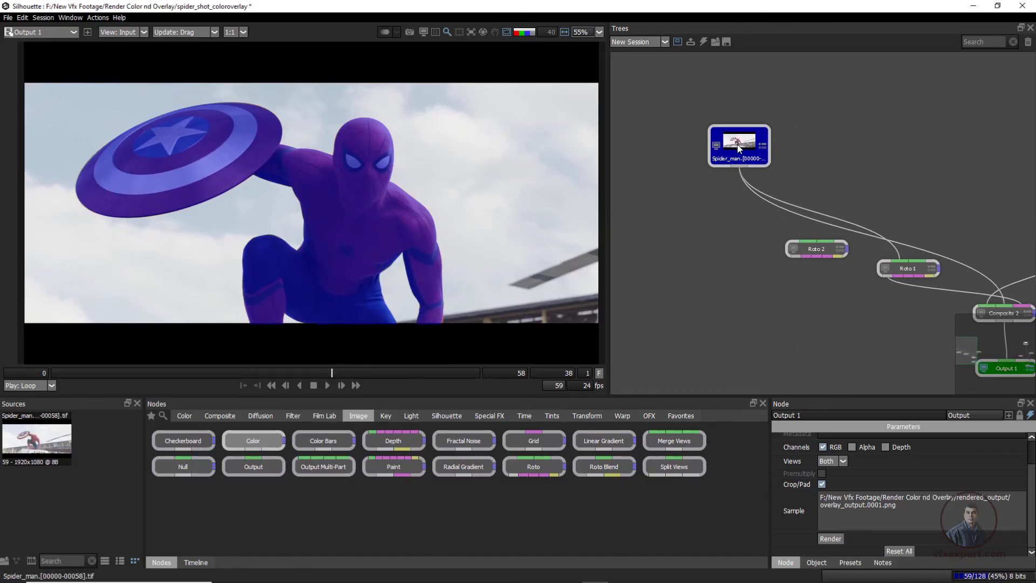
pyautogui.doubleClick(740, 148)
pyautogui.moveTo(220, 372); pyautogui.dragTo(82, 386)
# Widen the Sources area and import the rendered alfa_output, overlay_output and roto_output PNG sequences from rendered_output
pyautogui.moveTo(144, 493); pyautogui.dragTo(212, 499)
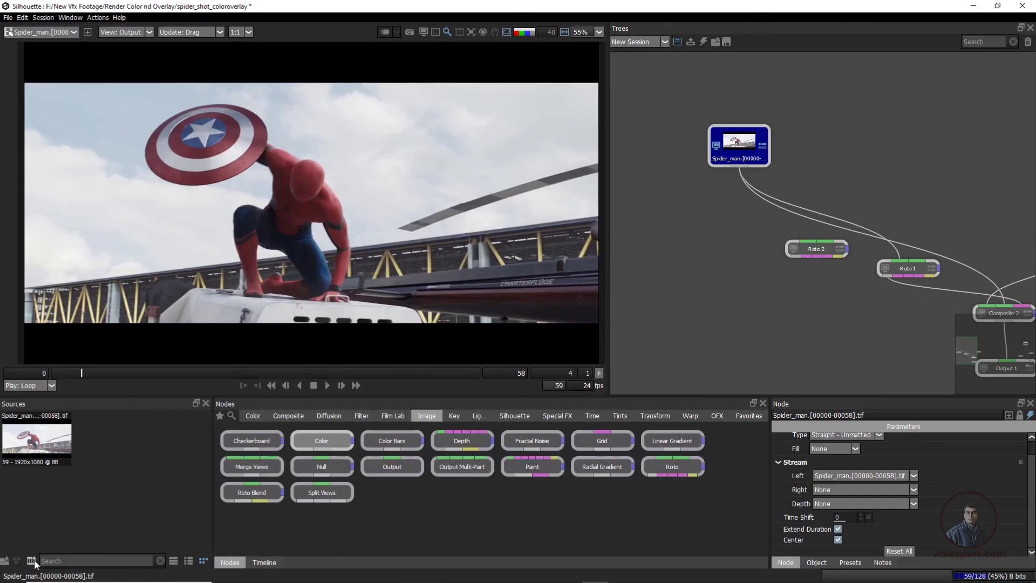
pyautogui.click(4, 561)
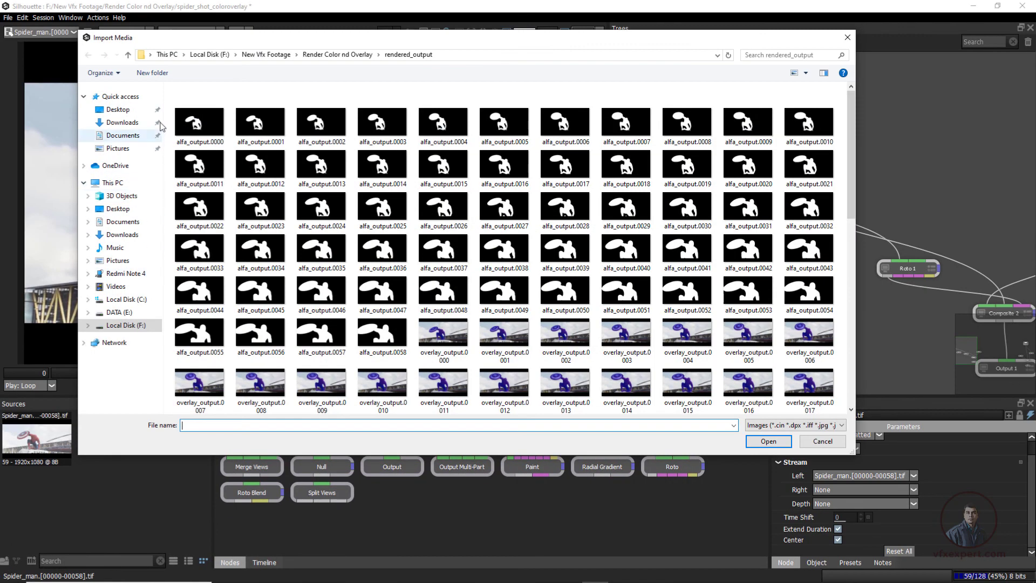
pyautogui.click(212, 141)
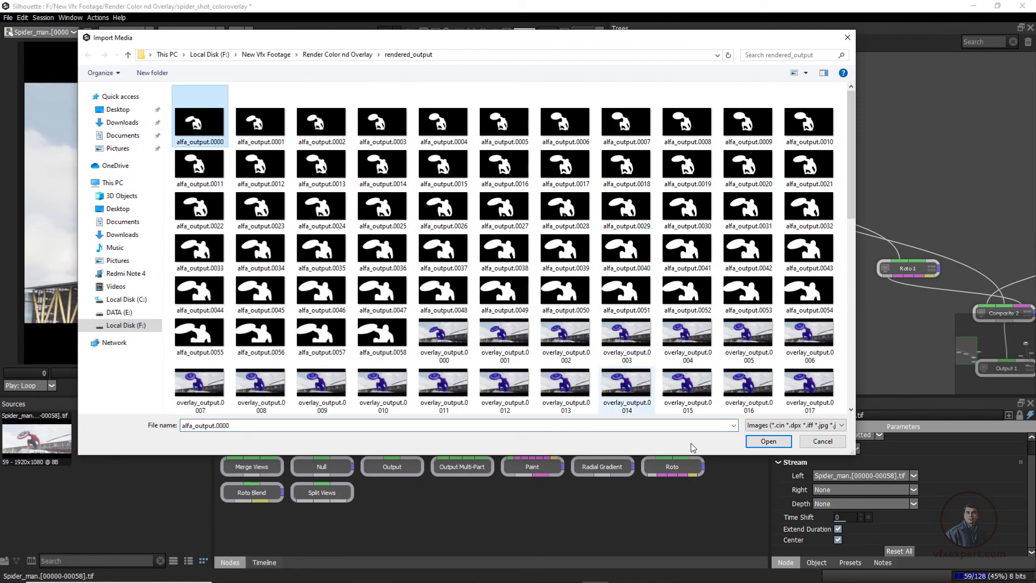
pyautogui.click(770, 441)
pyautogui.click(5, 561)
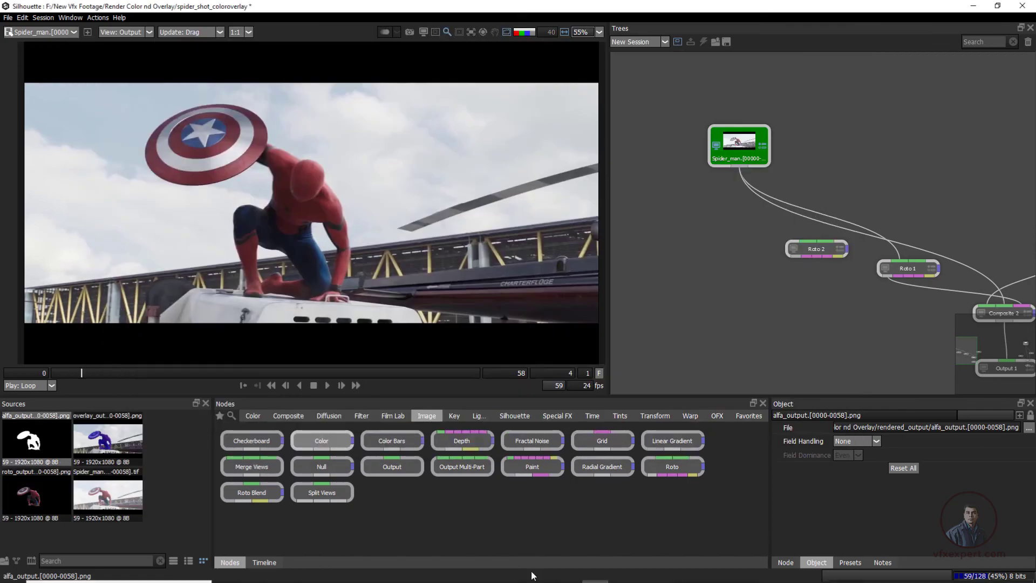
# Review the original Spider_man plate up to frame 24
pyautogui.moveTo(664, 573)
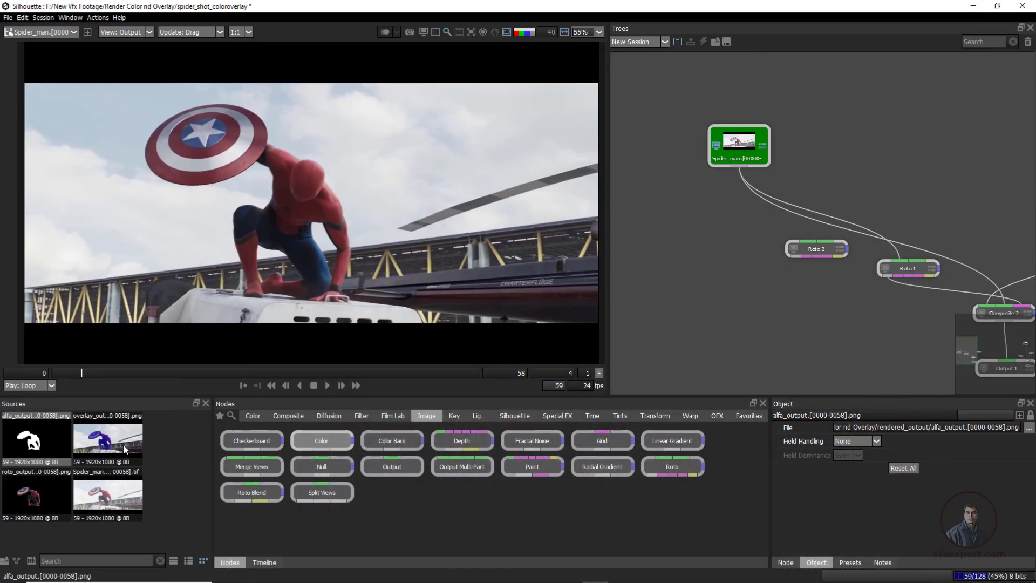
pyautogui.click(723, 159)
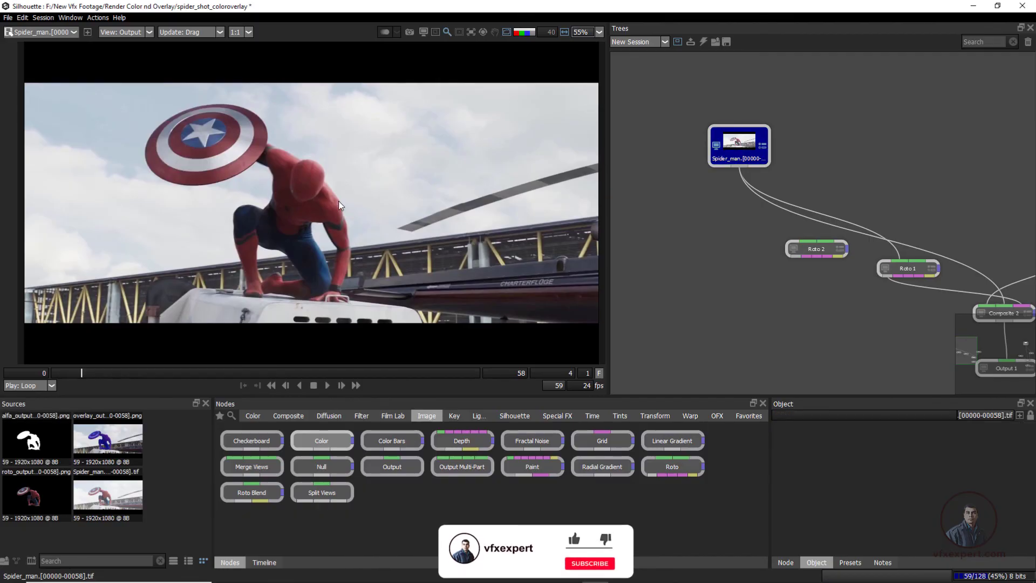
pyautogui.moveTo(212, 371)
pyautogui.mouseDown()
pyautogui.moveTo(284, 374)
pyautogui.moveTo(188, 384)
pyautogui.moveTo(228, 373)
pyautogui.mouseUp()
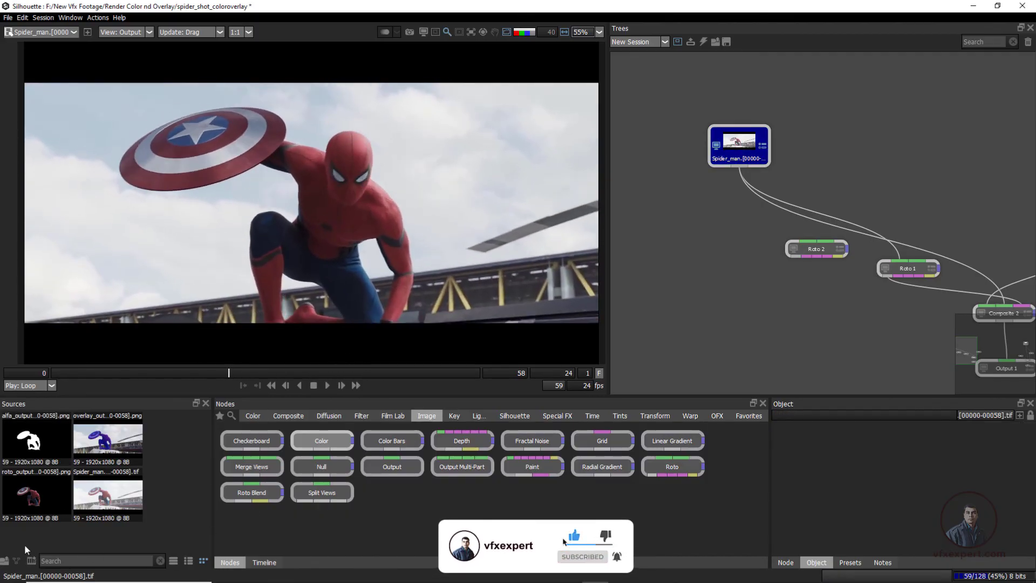
# Add the roto_output and alfa_output sequences as nodes beside the source plate and scrub through each one in the viewer
pyautogui.click(44, 506)
pyautogui.moveTo(704, 264); pyautogui.dragTo(701, 260)
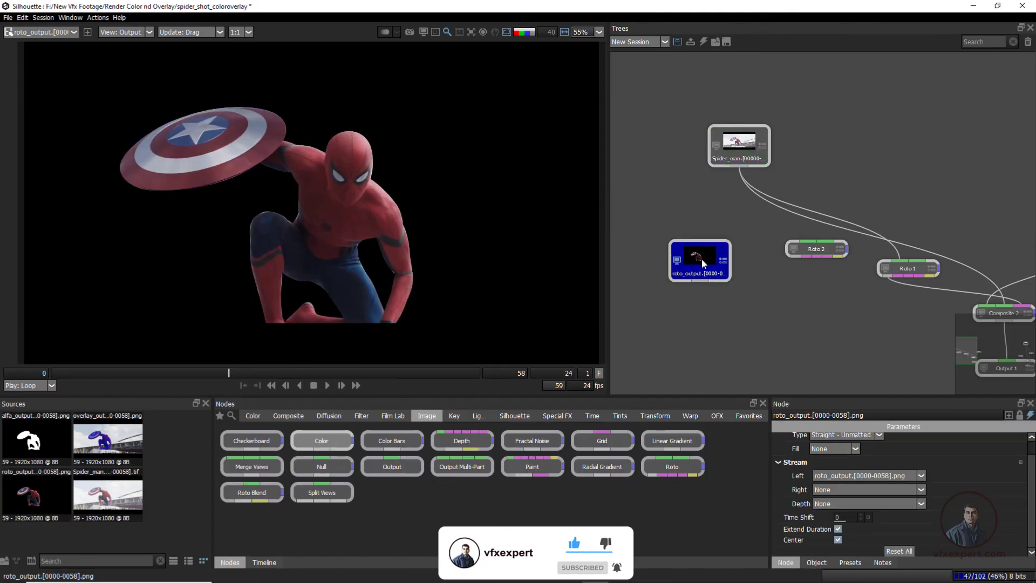
pyautogui.moveTo(287, 373); pyautogui.dragTo(179, 403)
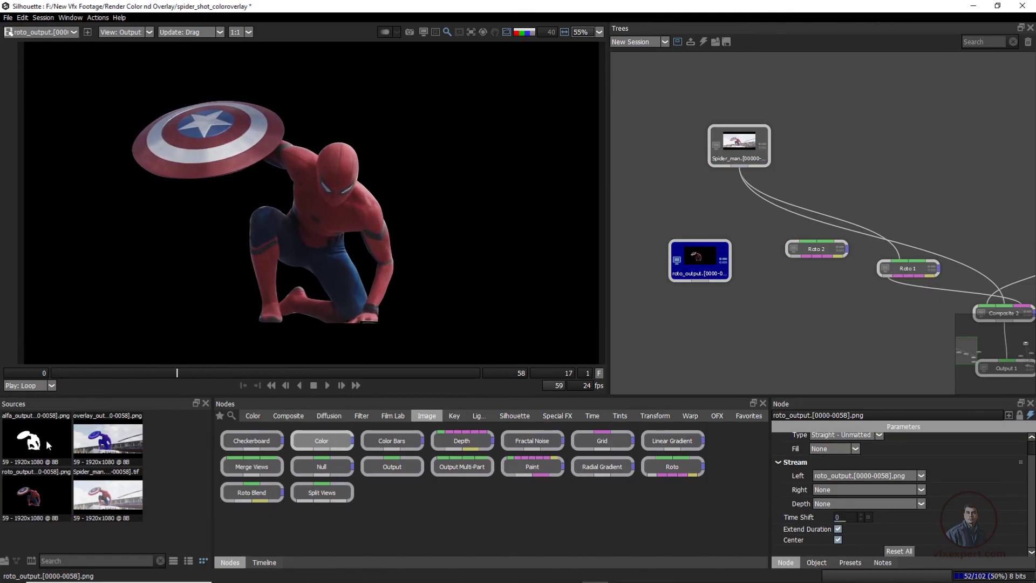
pyautogui.moveTo(48, 445); pyautogui.dragTo(678, 199)
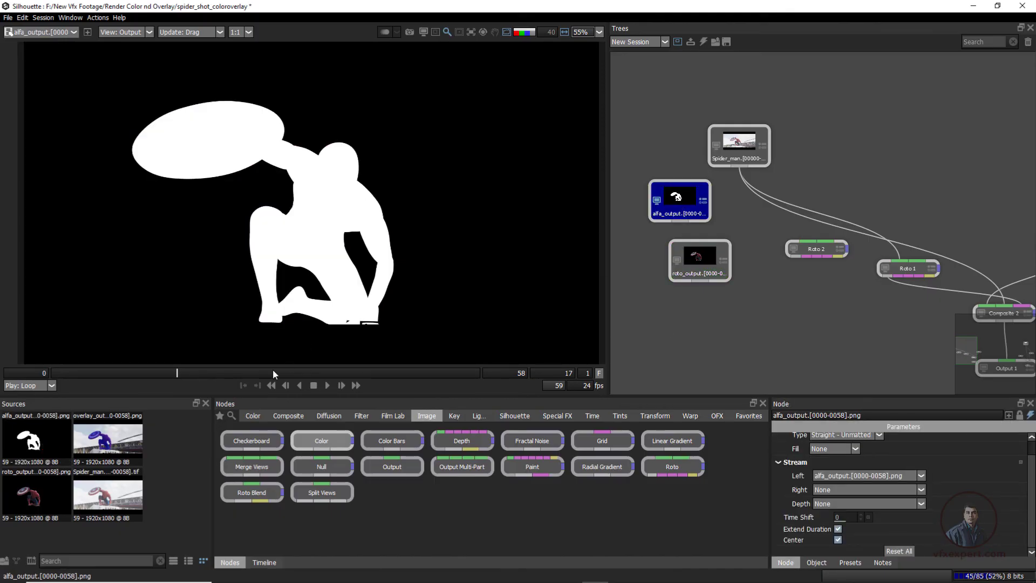
pyautogui.moveTo(274, 372); pyautogui.dragTo(370, 360)
# Add the overlay_output sequence as a node below roto_output, scrub through it and play it back
pyautogui.moveTo(106, 446); pyautogui.dragTo(699, 343)
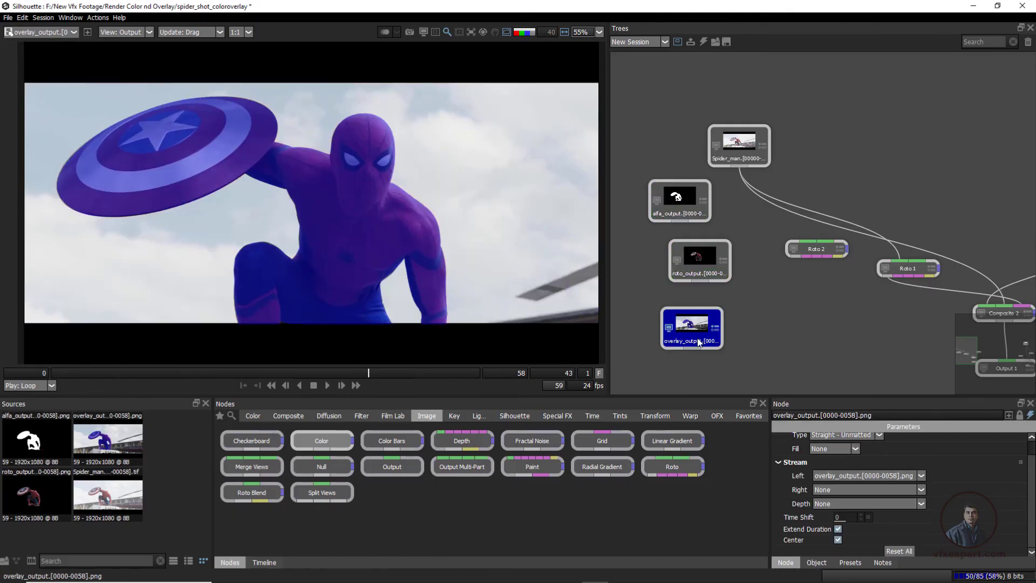
pyautogui.click(301, 381)
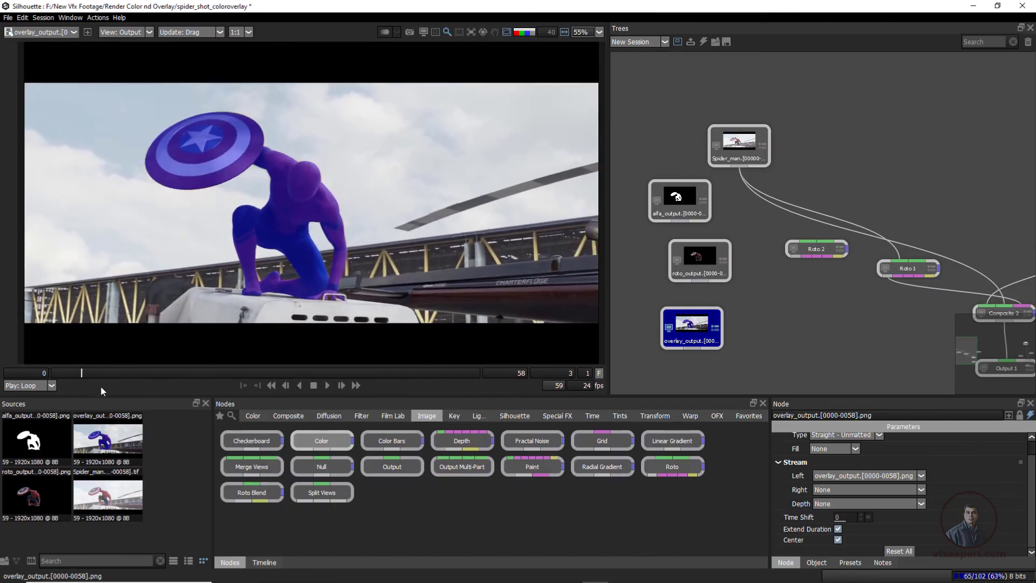
pyautogui.moveTo(422, 374); pyautogui.dragTo(261, 374)
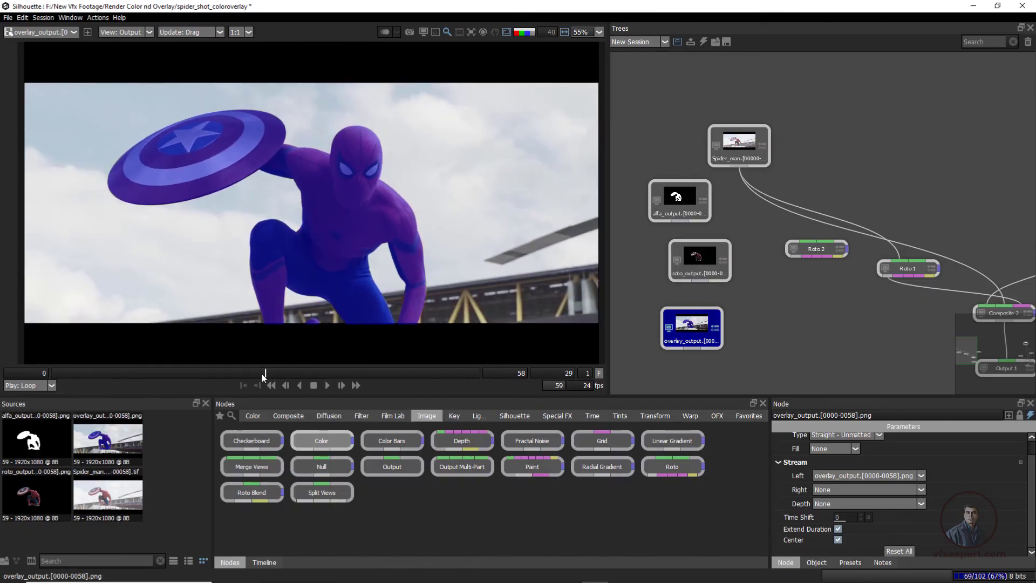
pyautogui.click(328, 385)
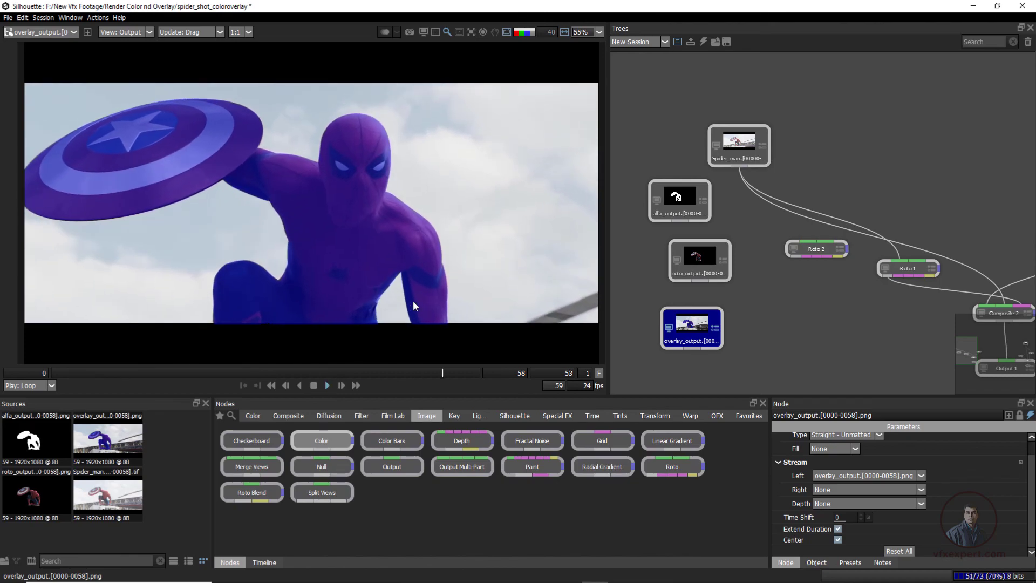